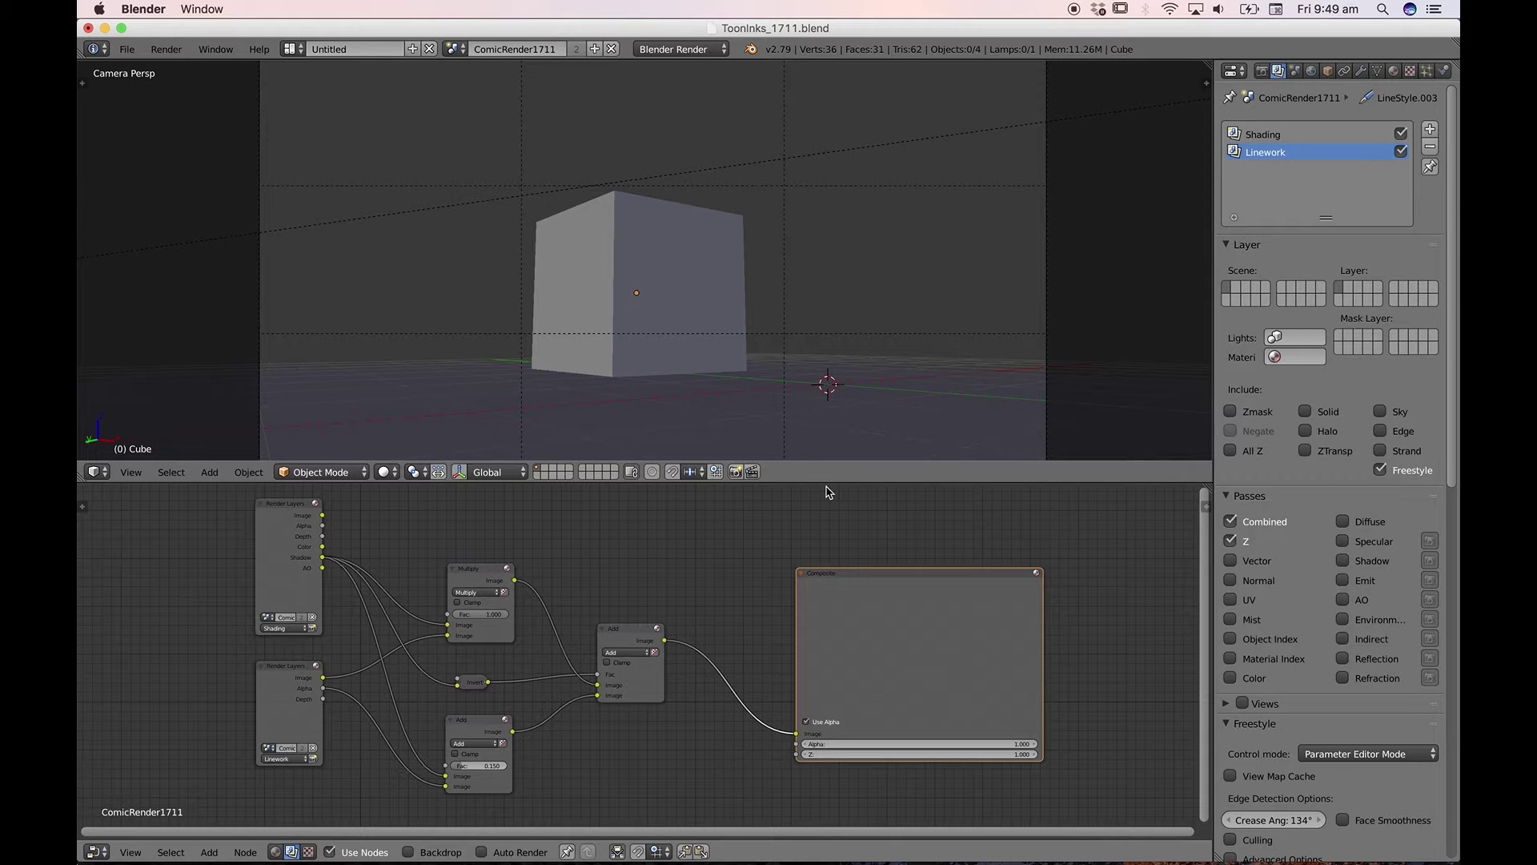
# - Drag the 3D View and Node Editor border down slightly so the cube's camera view gets more height
pyautogui.moveTo(829, 485)
pyautogui.mouseDown()
pyautogui.moveTo(829, 513)
pyautogui.moveTo(829, 460)
pyautogui.mouseUp()
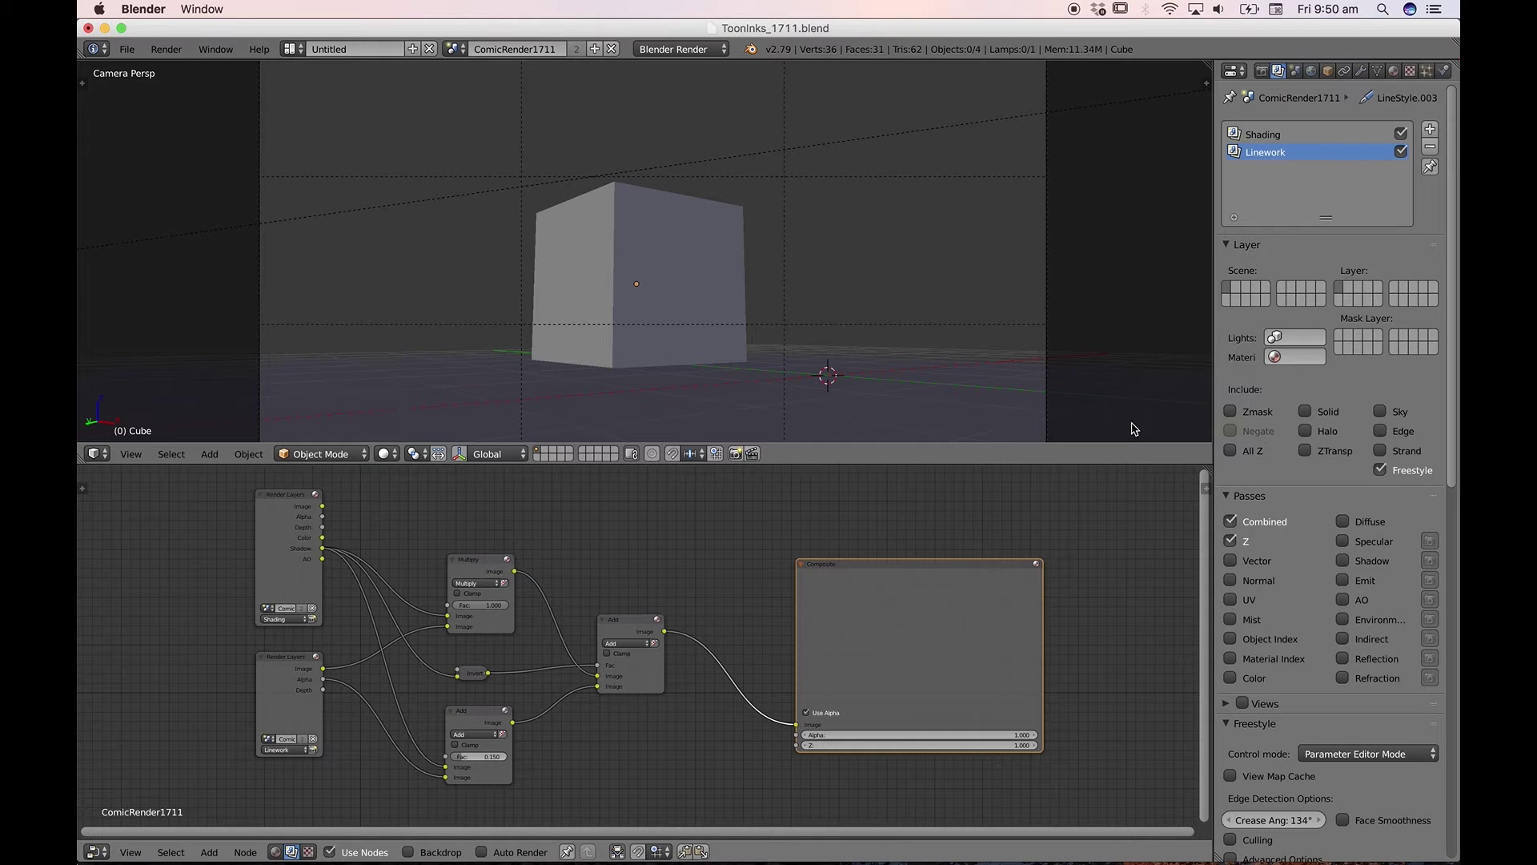
# - Render the cube scene from the Render tab and enlarge the Image Editor to inspect the ink lines
pyautogui.click(1262, 70)
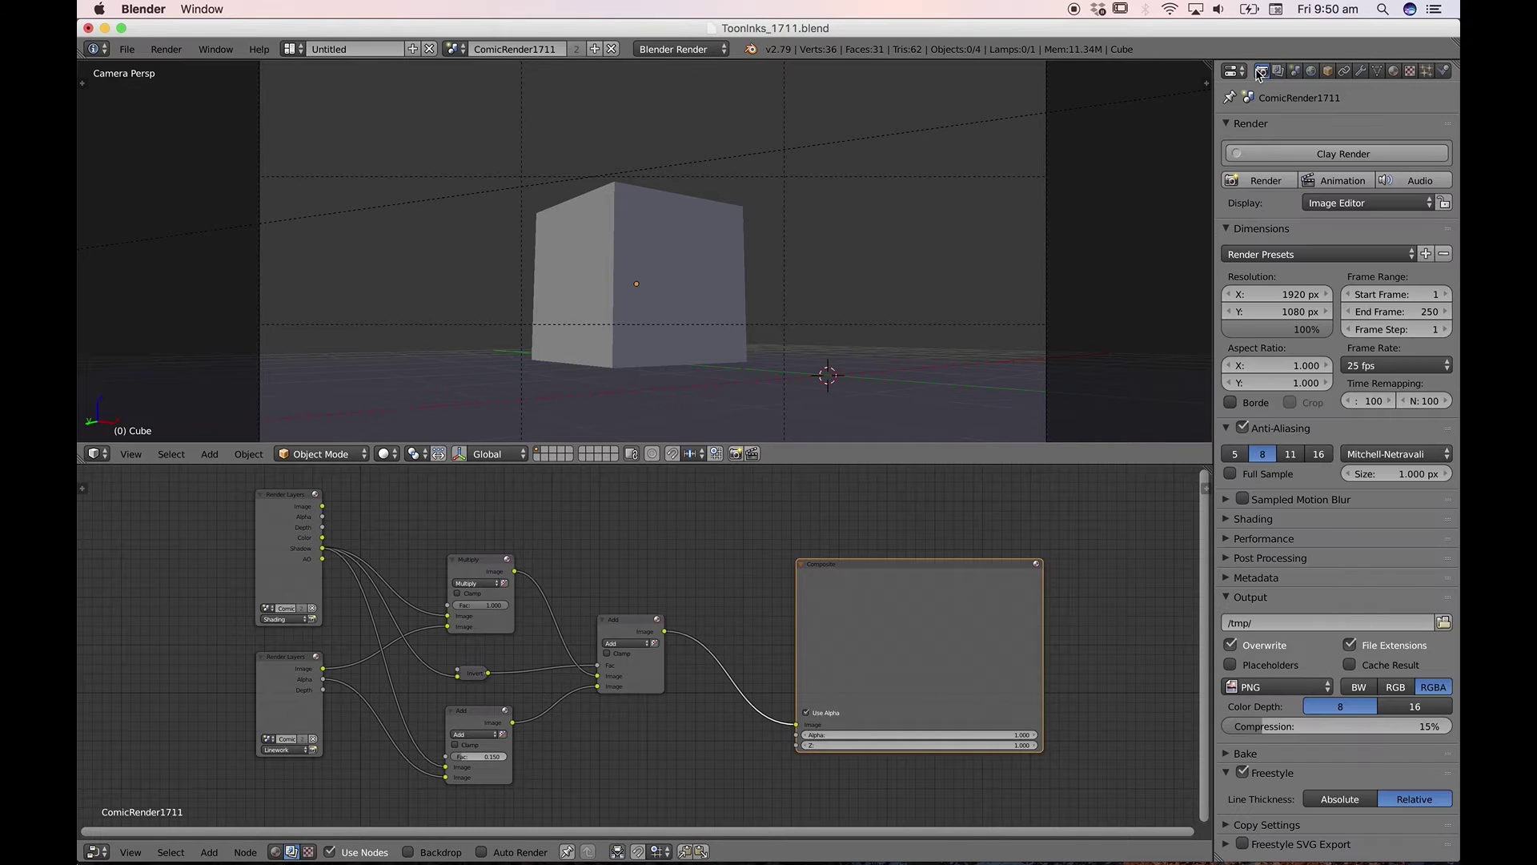
pyautogui.click(1271, 181)
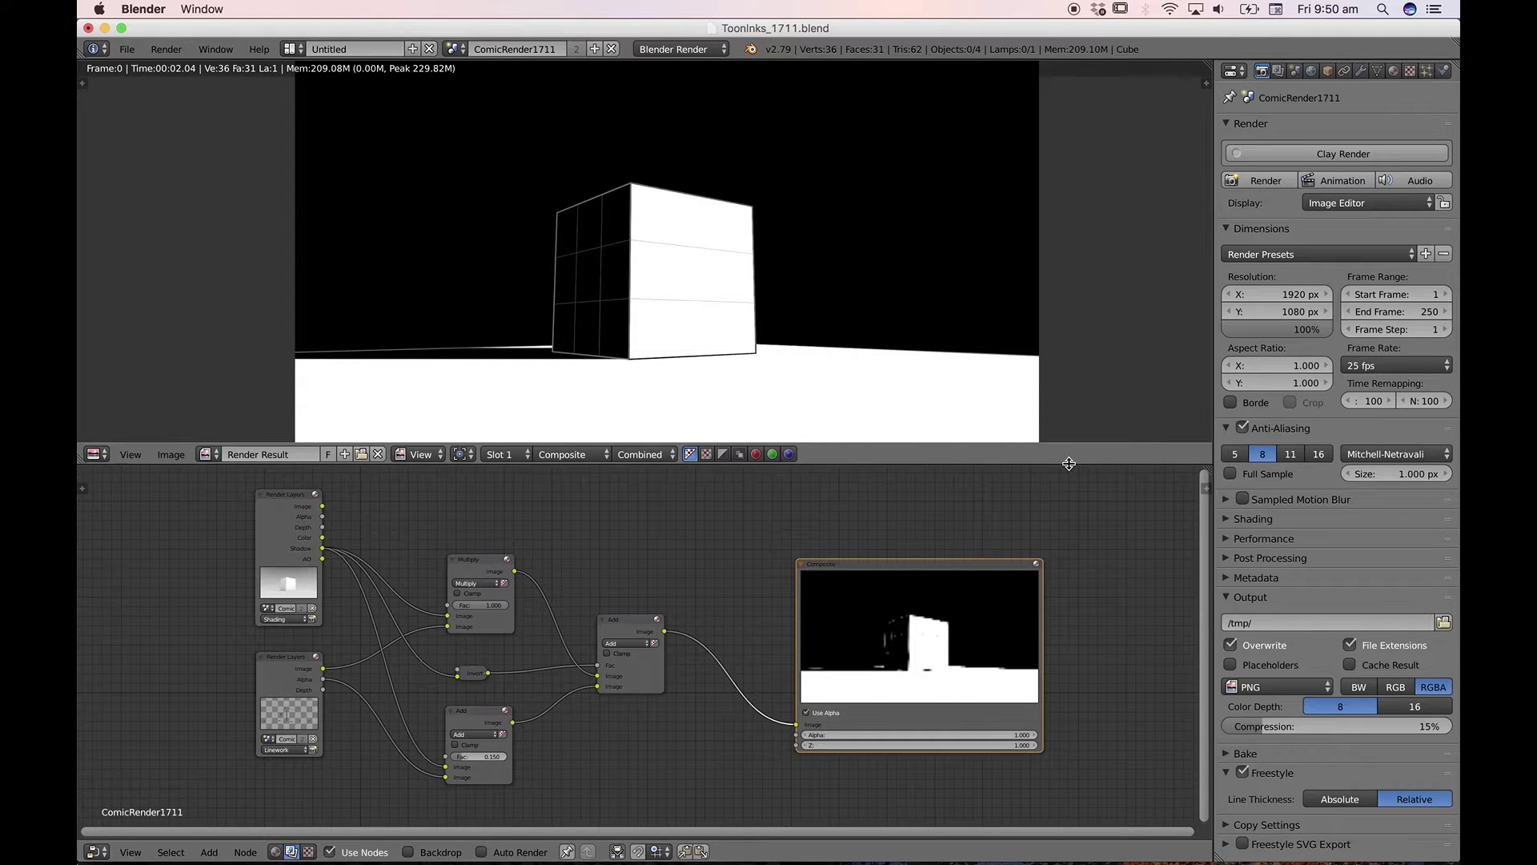
pyautogui.moveTo(1068, 463); pyautogui.dragTo(1068, 525)
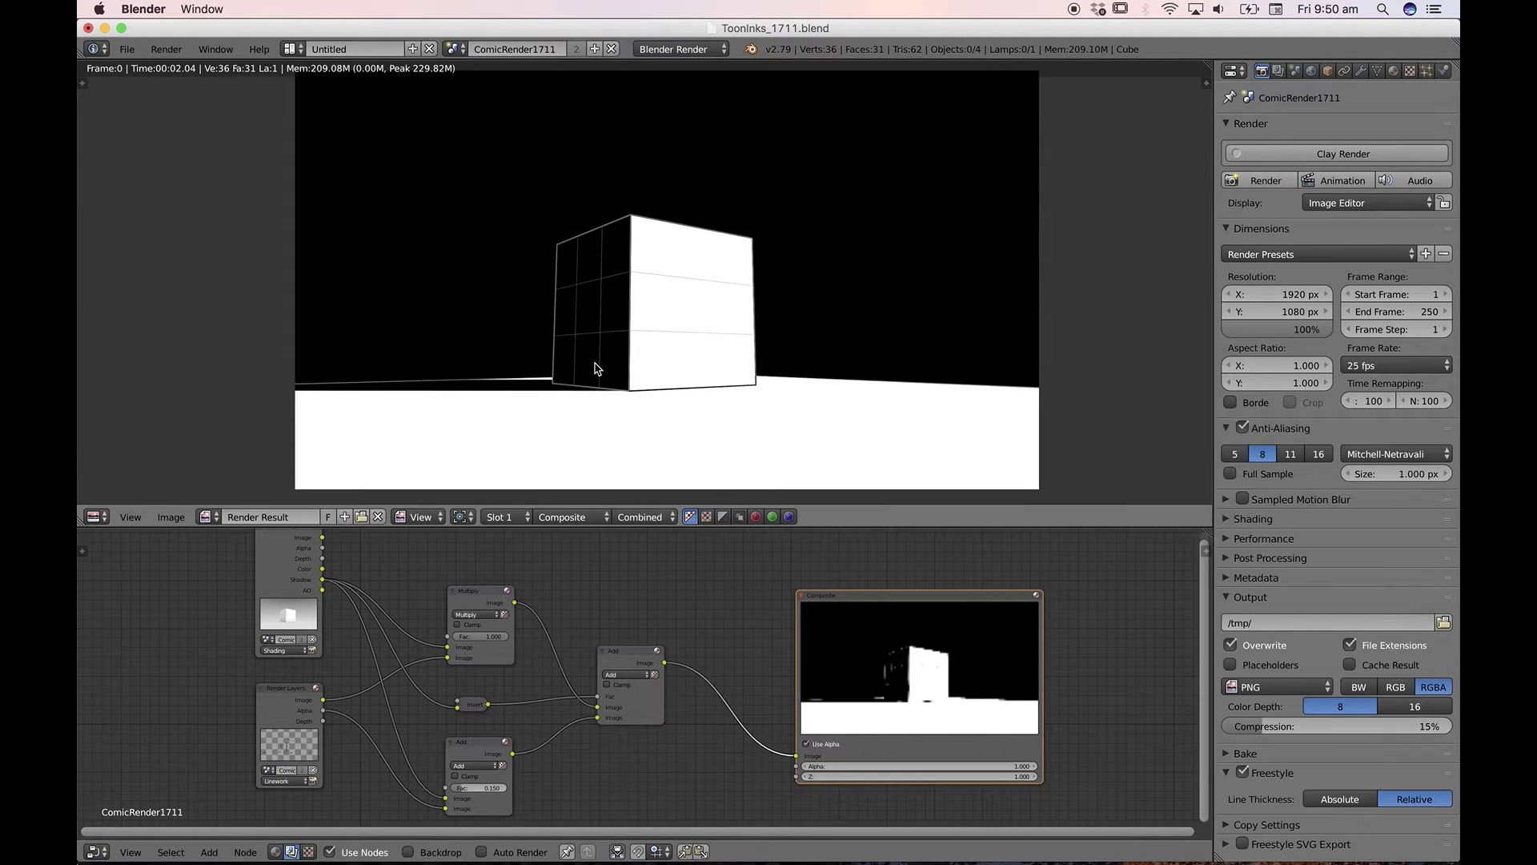
pyautogui.scroll(2, 594, 368)
pyautogui.scroll(-1, 595, 368)
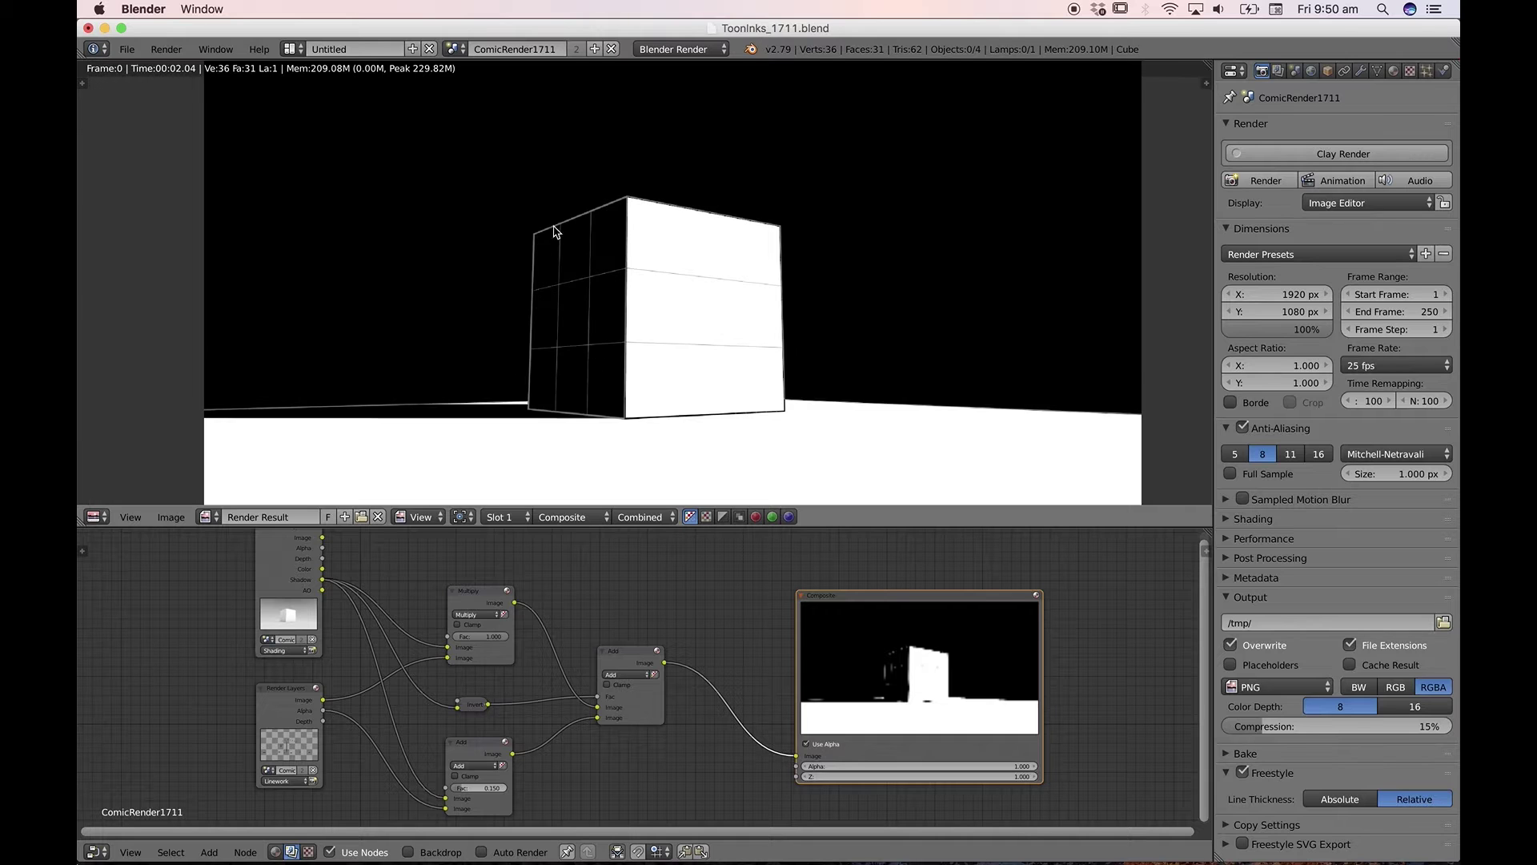
pyautogui.scroll(1, 602, 261)
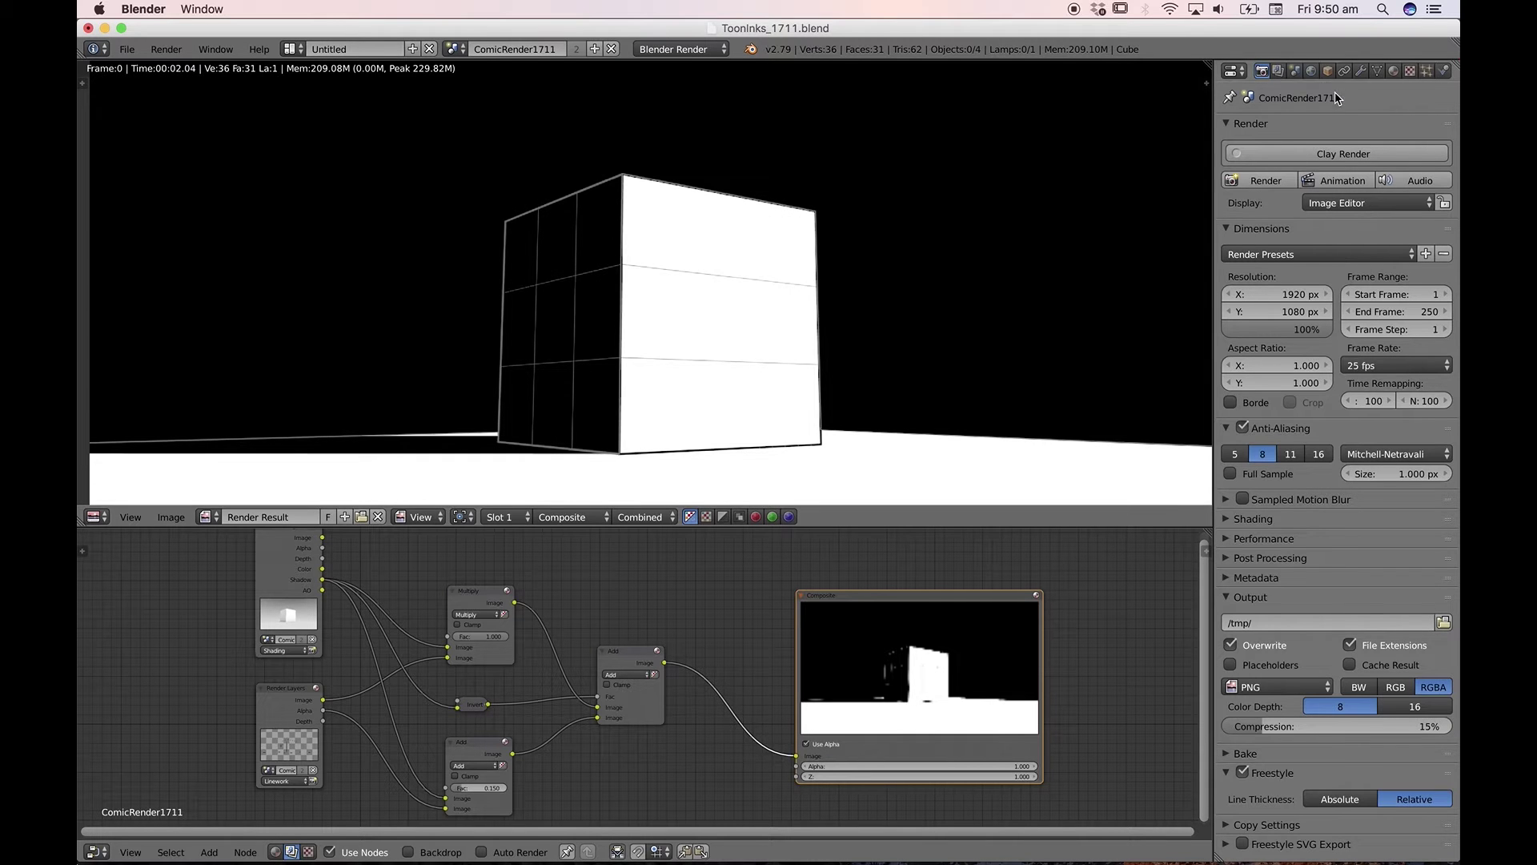
# - Scroll through the Render Layers tab's Freestyle line set and line style settings, widening Properties
pyautogui.click(1280, 71)
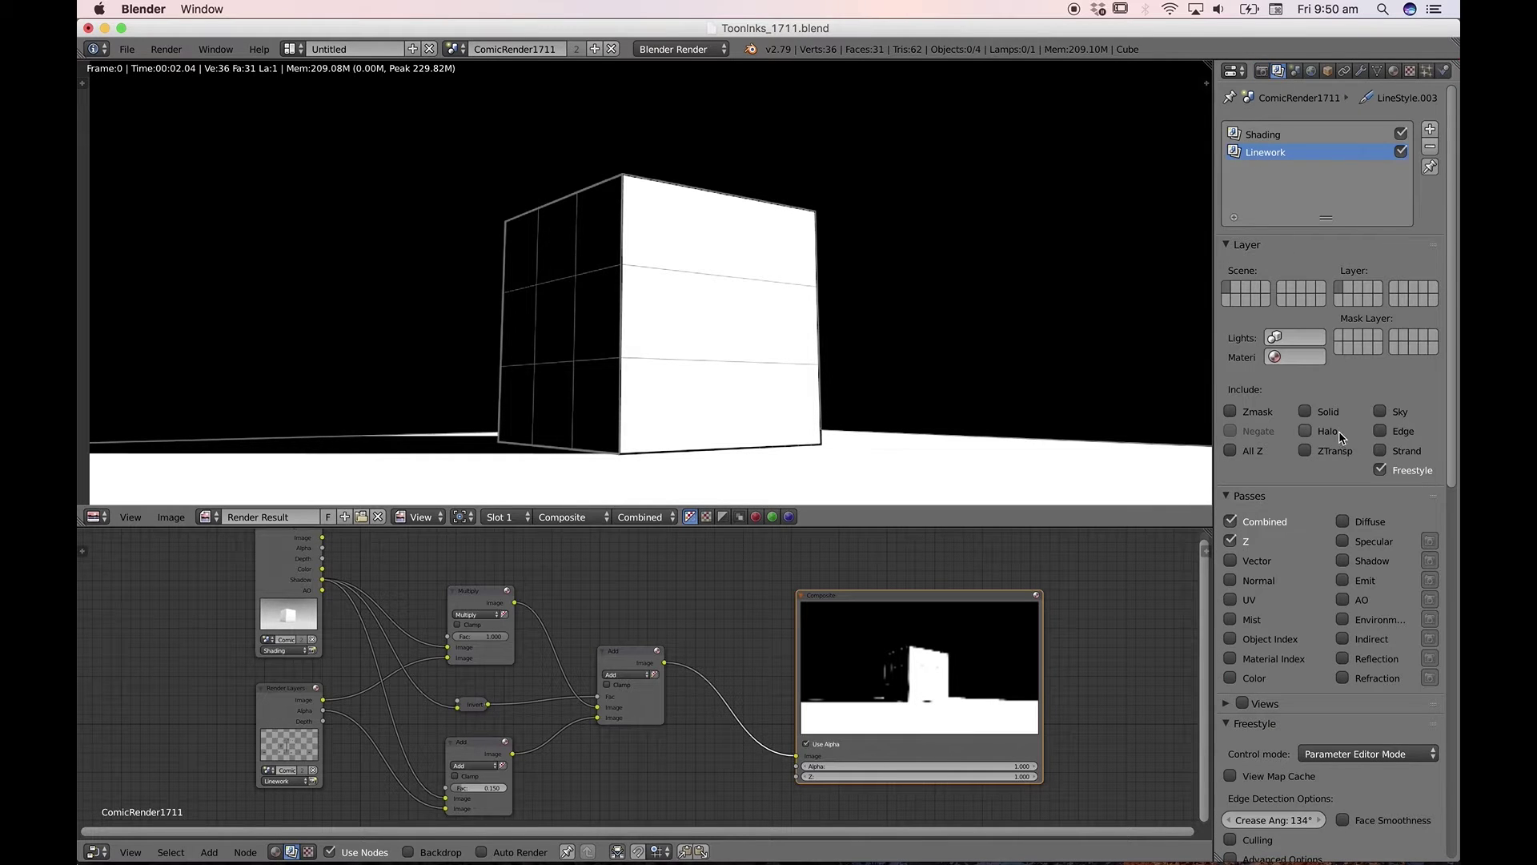
pyautogui.scroll(-8, 1333, 501)
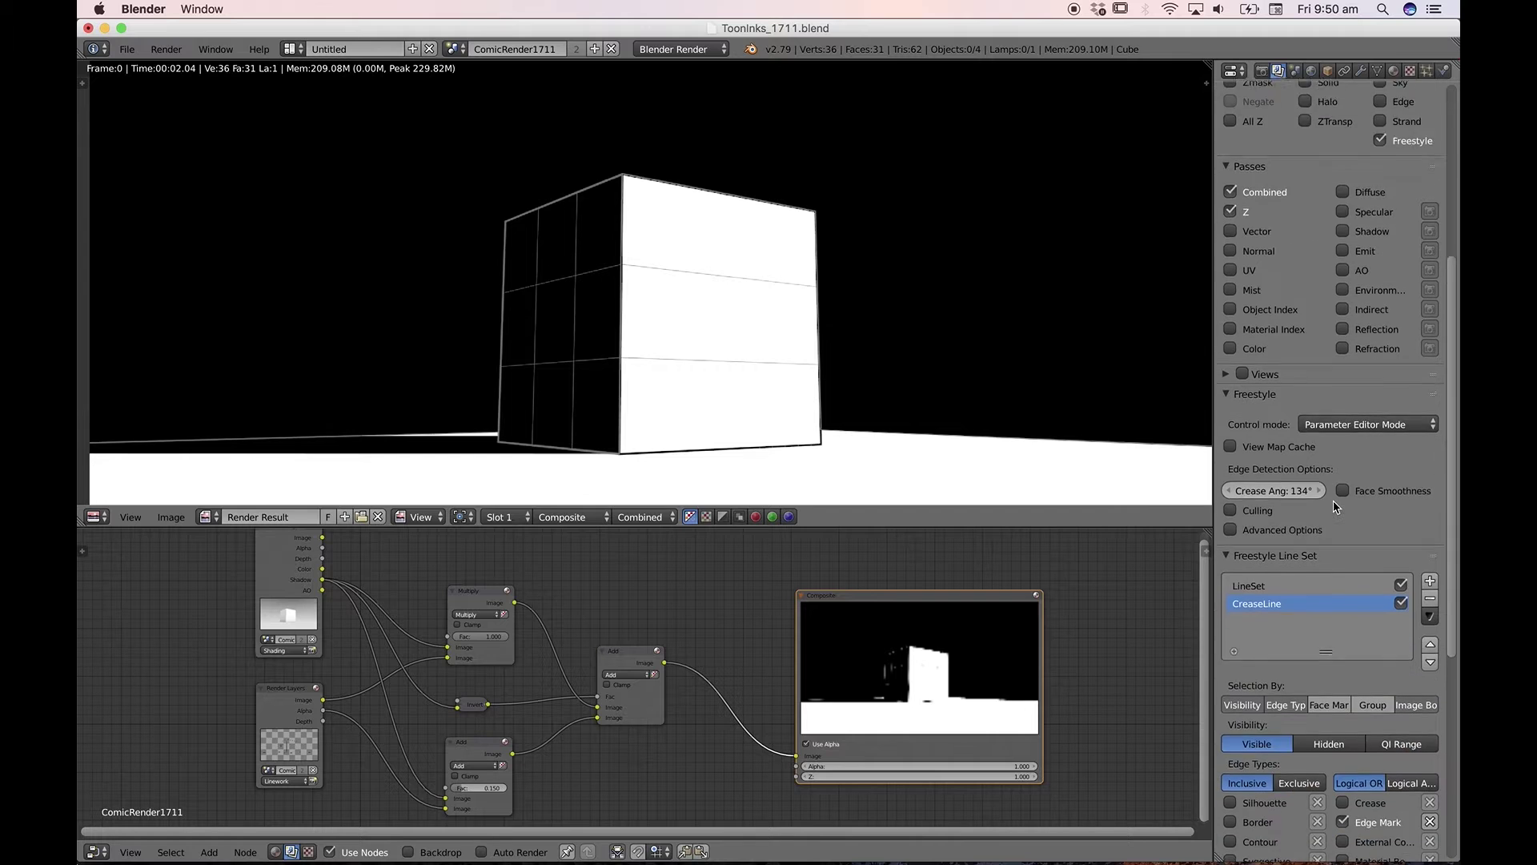
pyautogui.scroll(-6, 1332, 501)
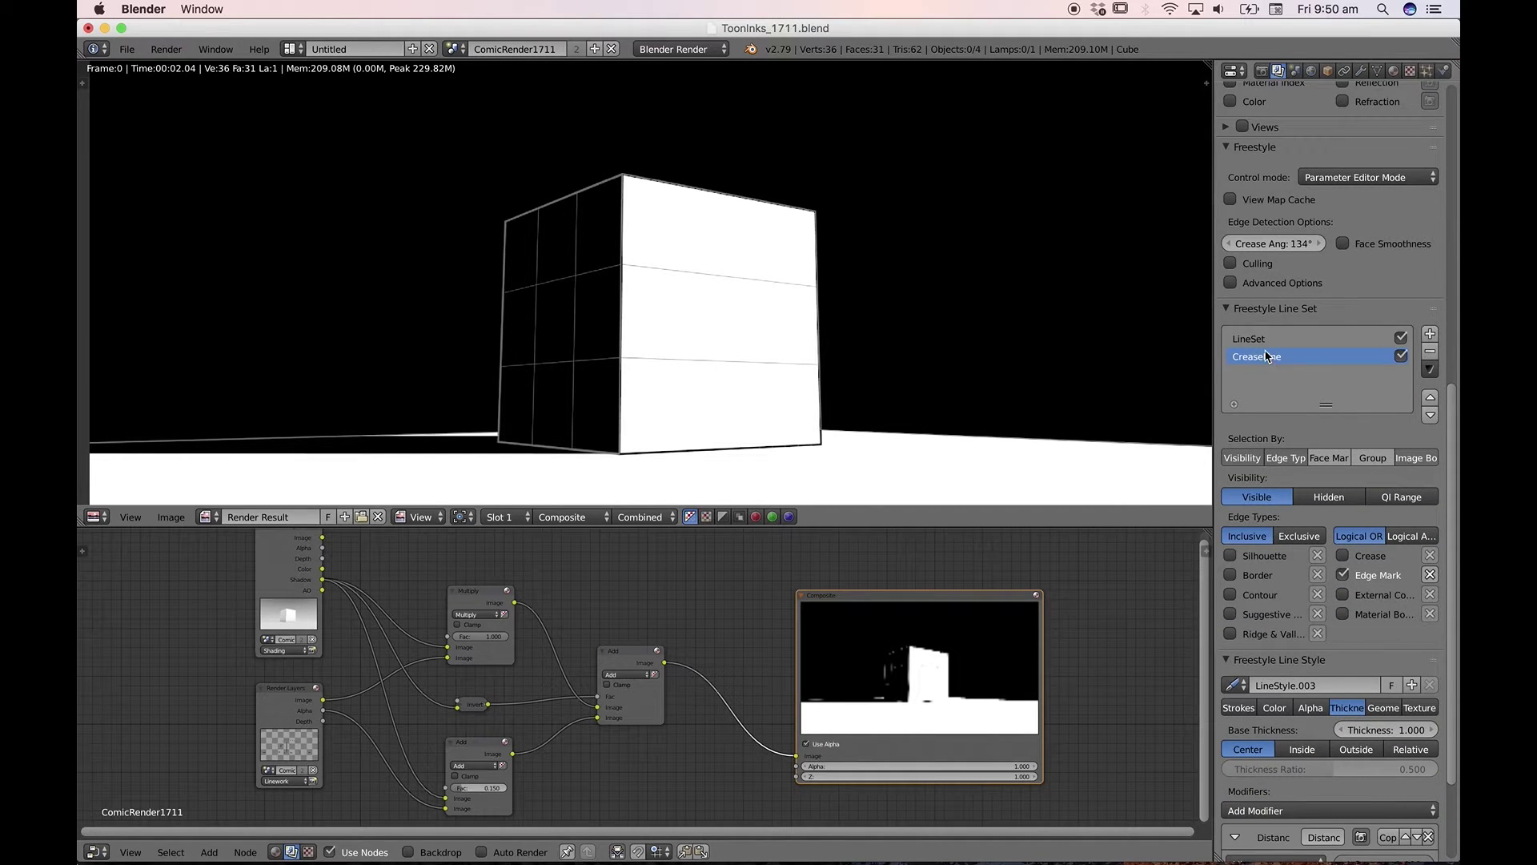
pyautogui.keyDown('ctrl'); pyautogui.scroll(1, 1270, 360); pyautogui.keyUp('ctrl')
pyautogui.scroll(-8, 1389, 618)
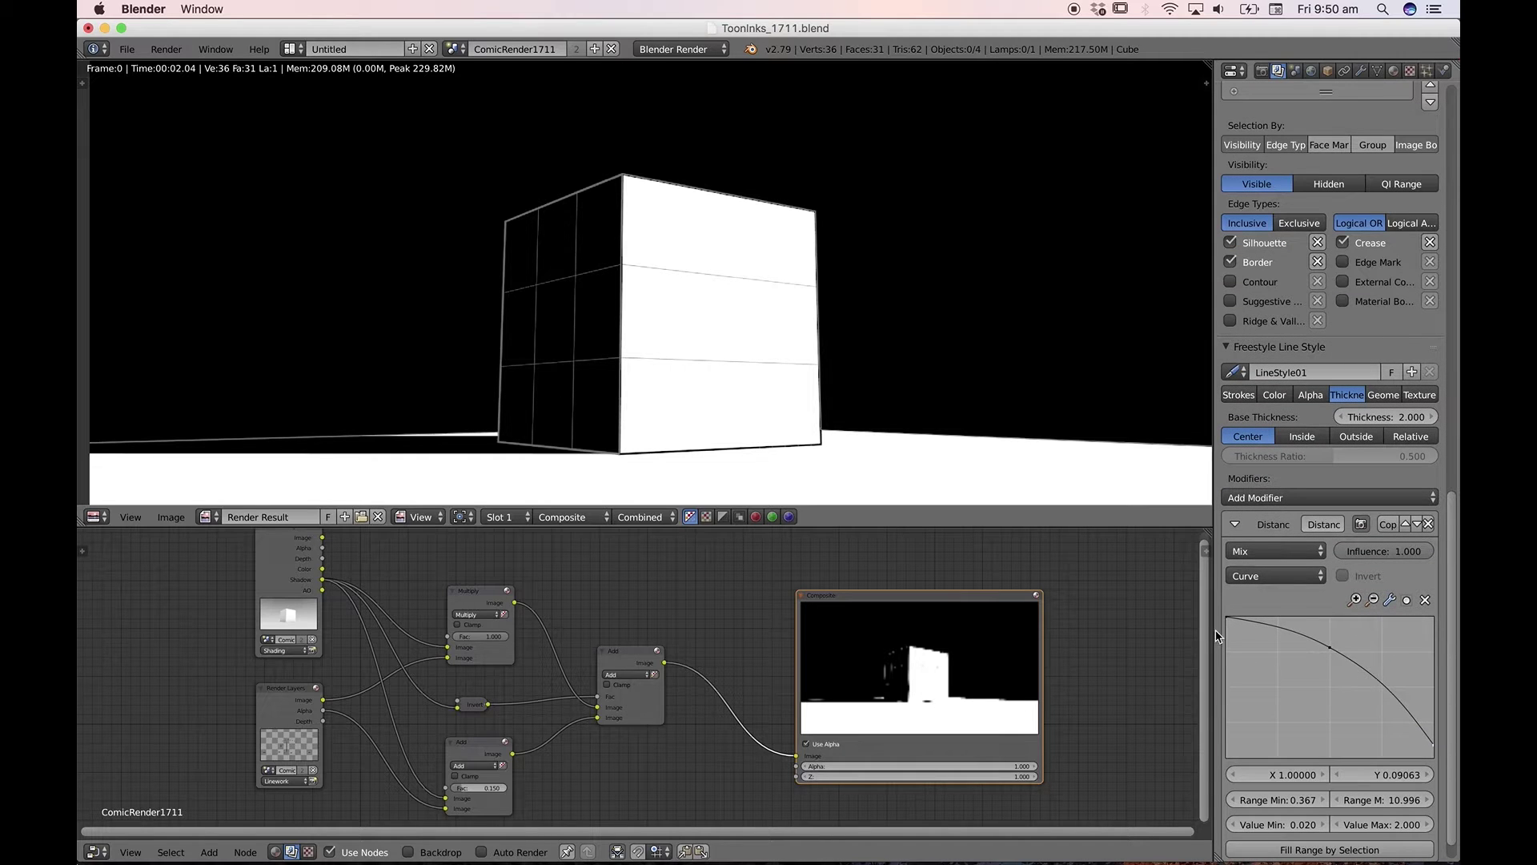
pyautogui.moveTo(1216, 636); pyautogui.dragTo(1176, 636)
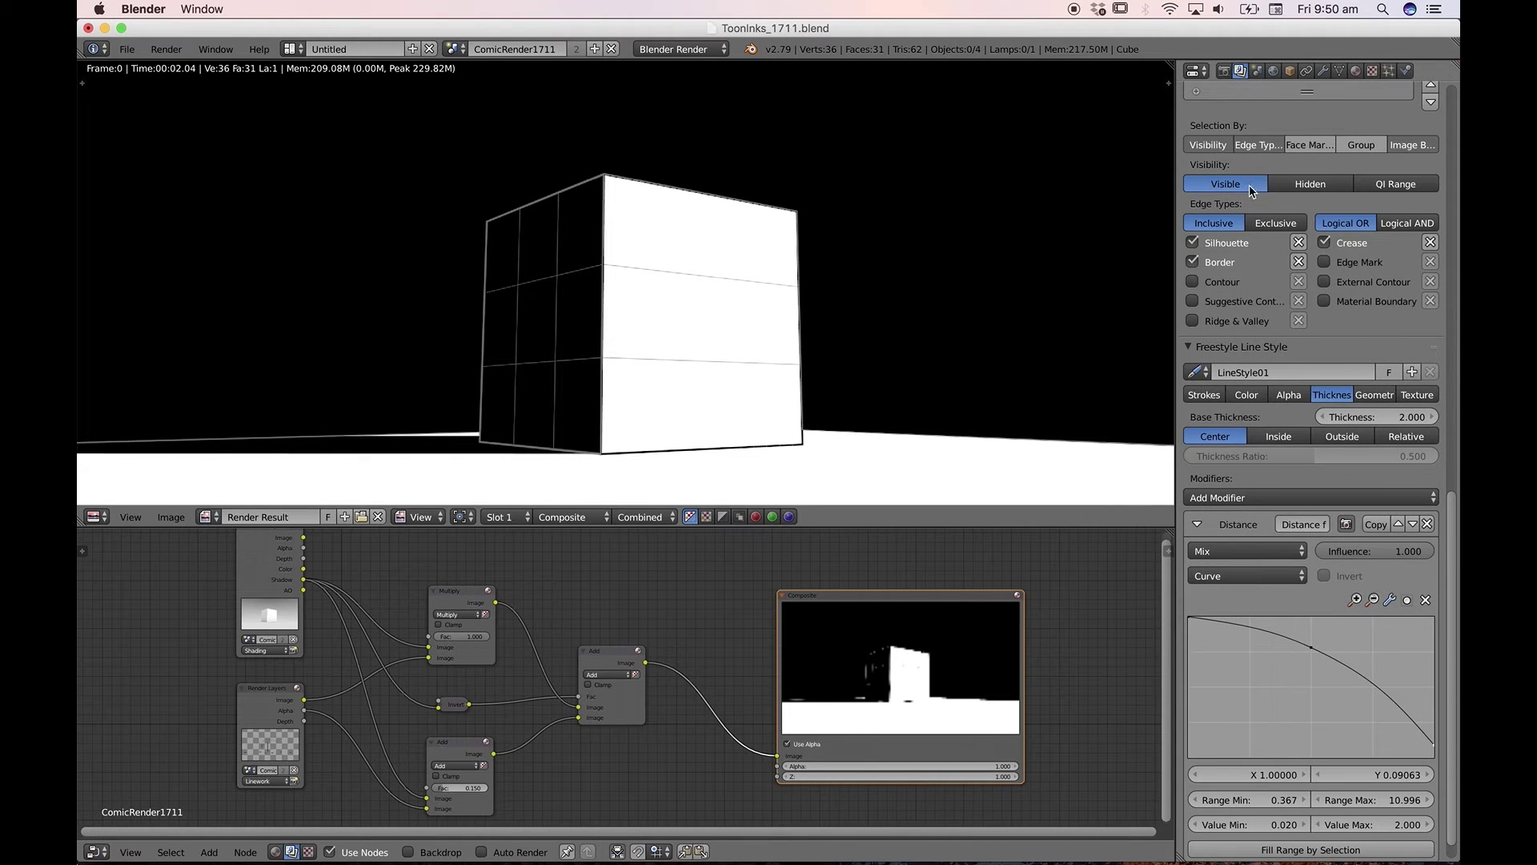
# - Make CreaseLine the active line set and give the node editor slightly more room
pyautogui.scroll(5, 1248, 185)
pyautogui.click(1221, 218)
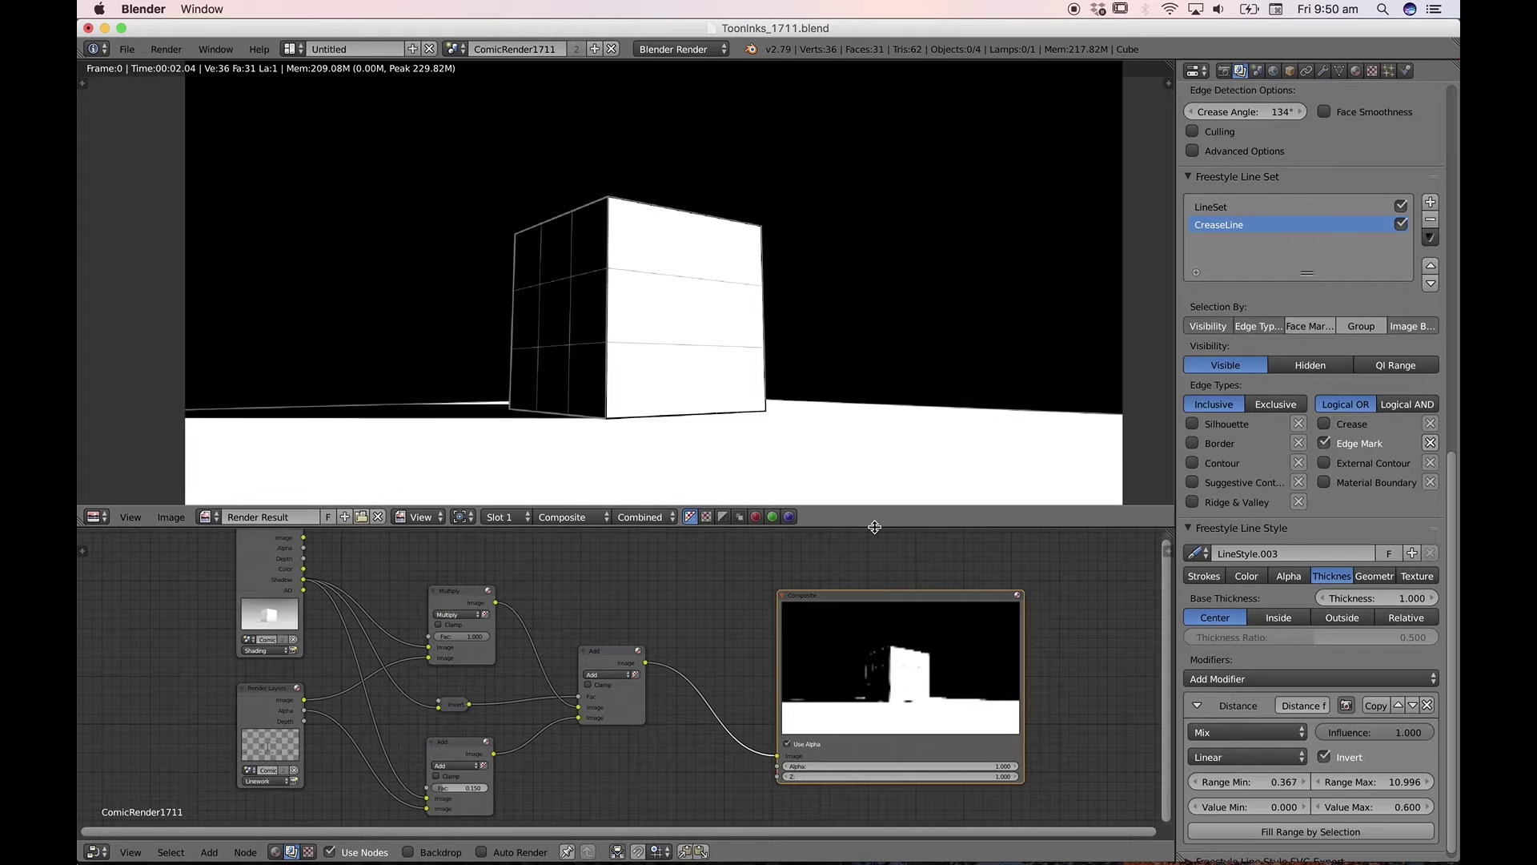
pyautogui.moveTo(871, 526); pyautogui.dragTo(870, 502)
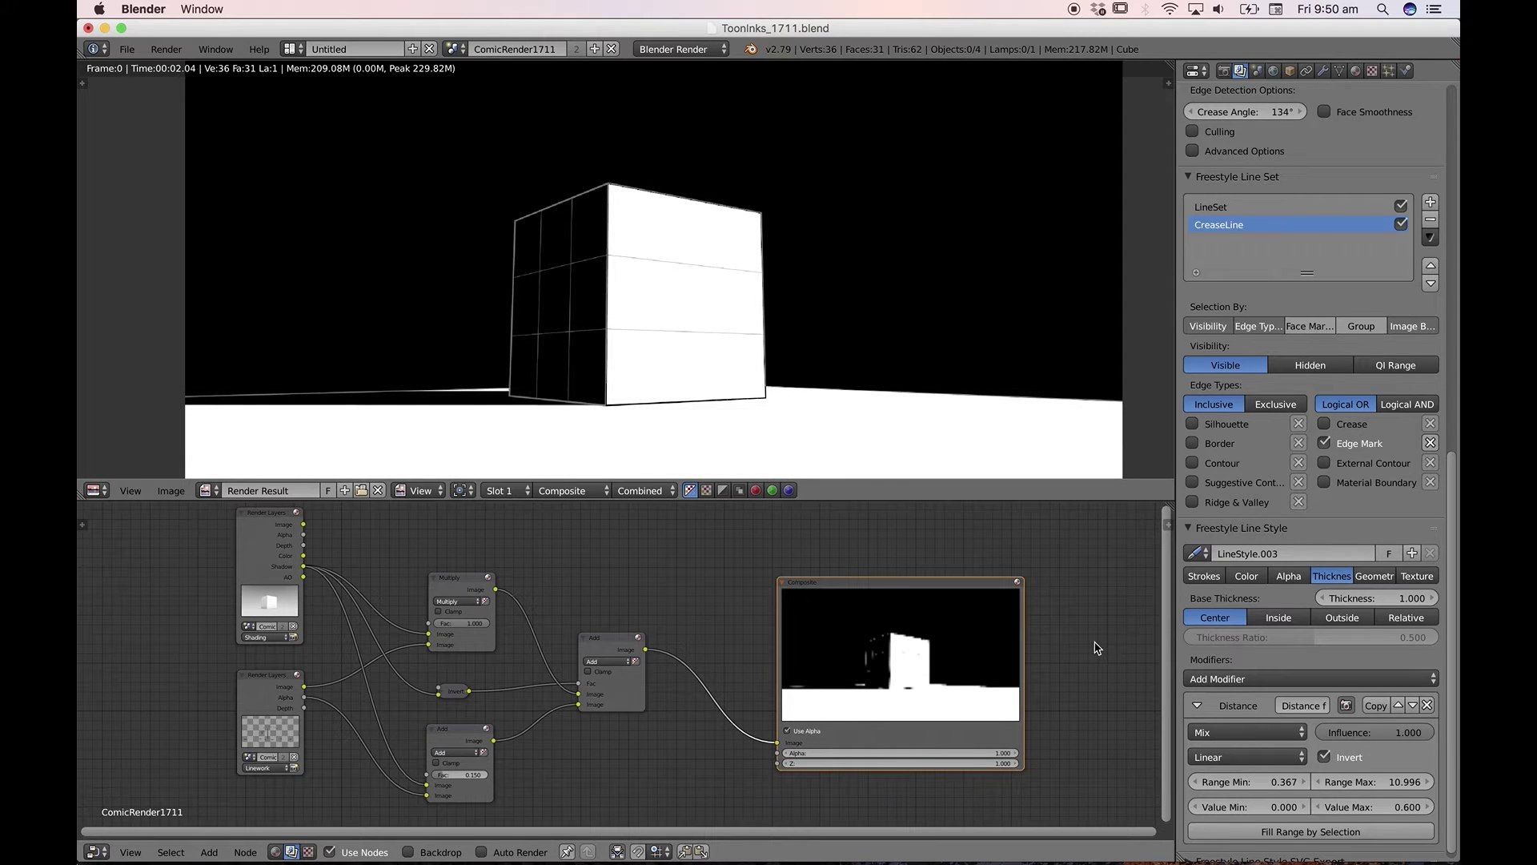
# - Open TestScene.blend from File > Open Recent
pyautogui.click(127, 49)
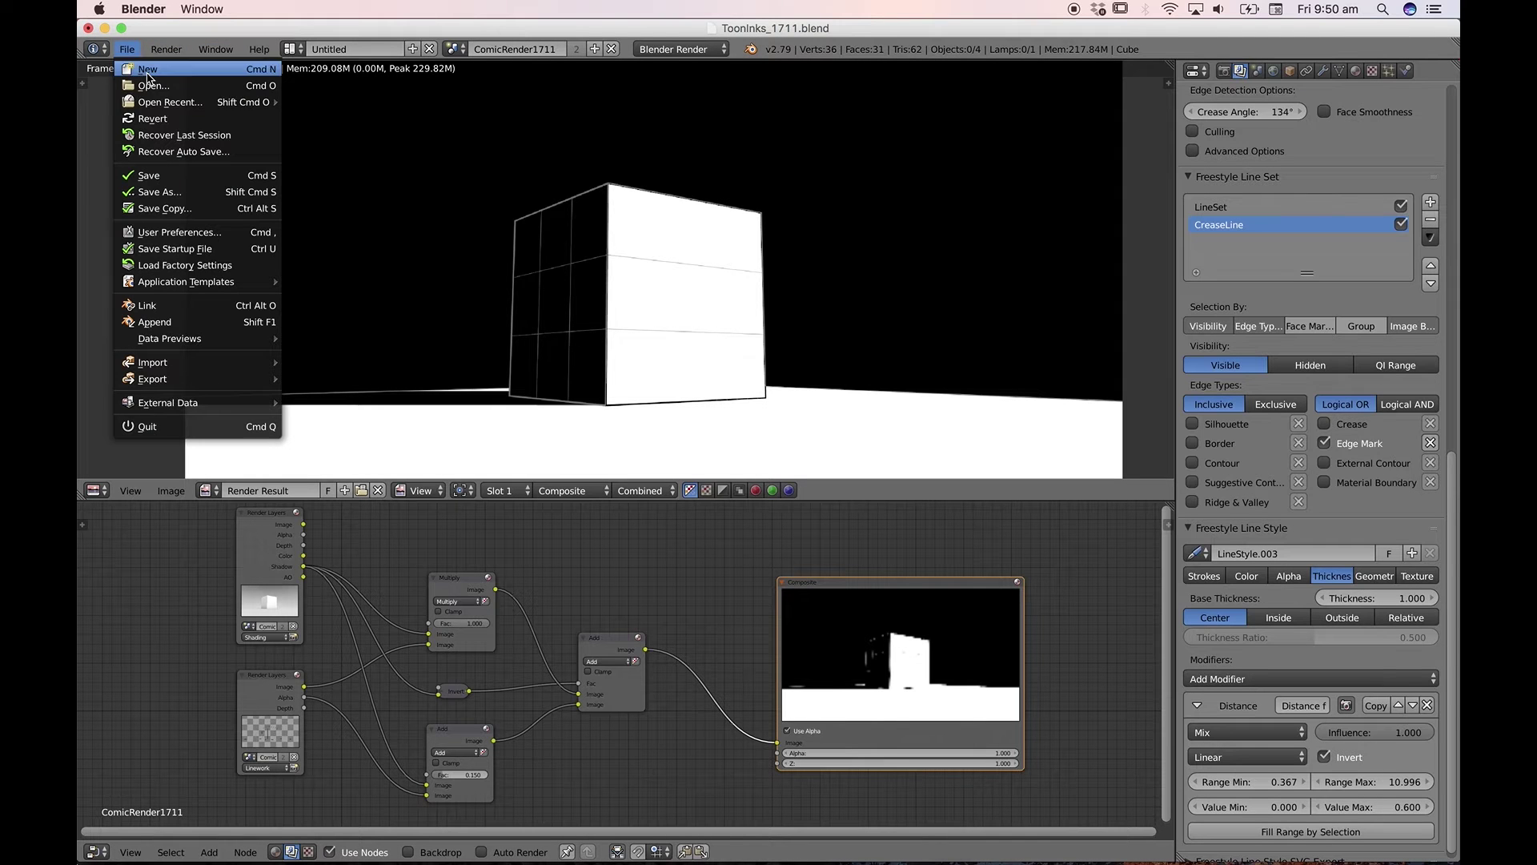
pyautogui.moveTo(184, 104)
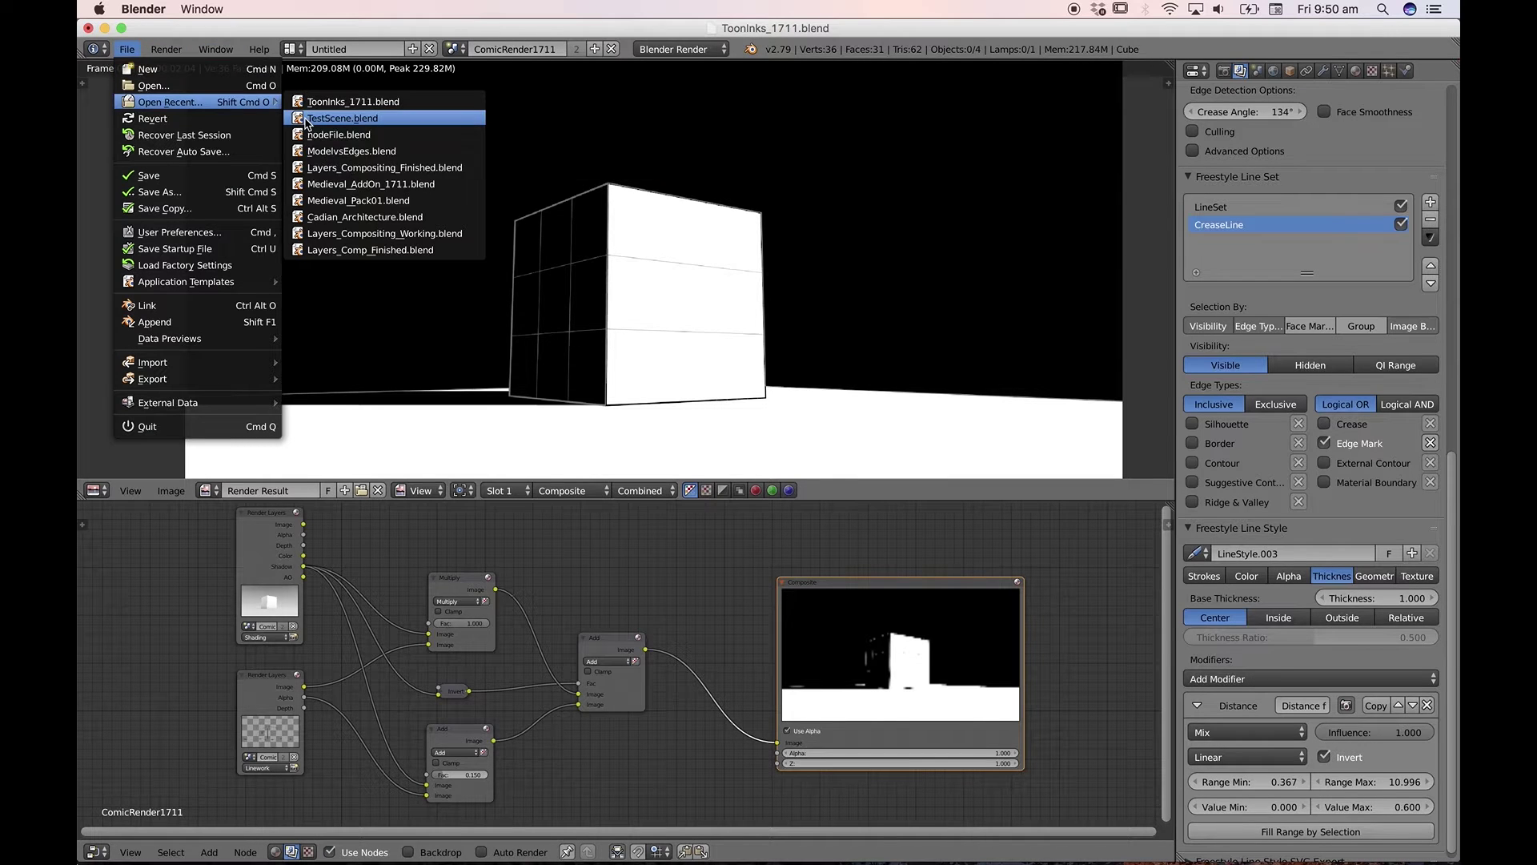
pyautogui.click(336, 117)
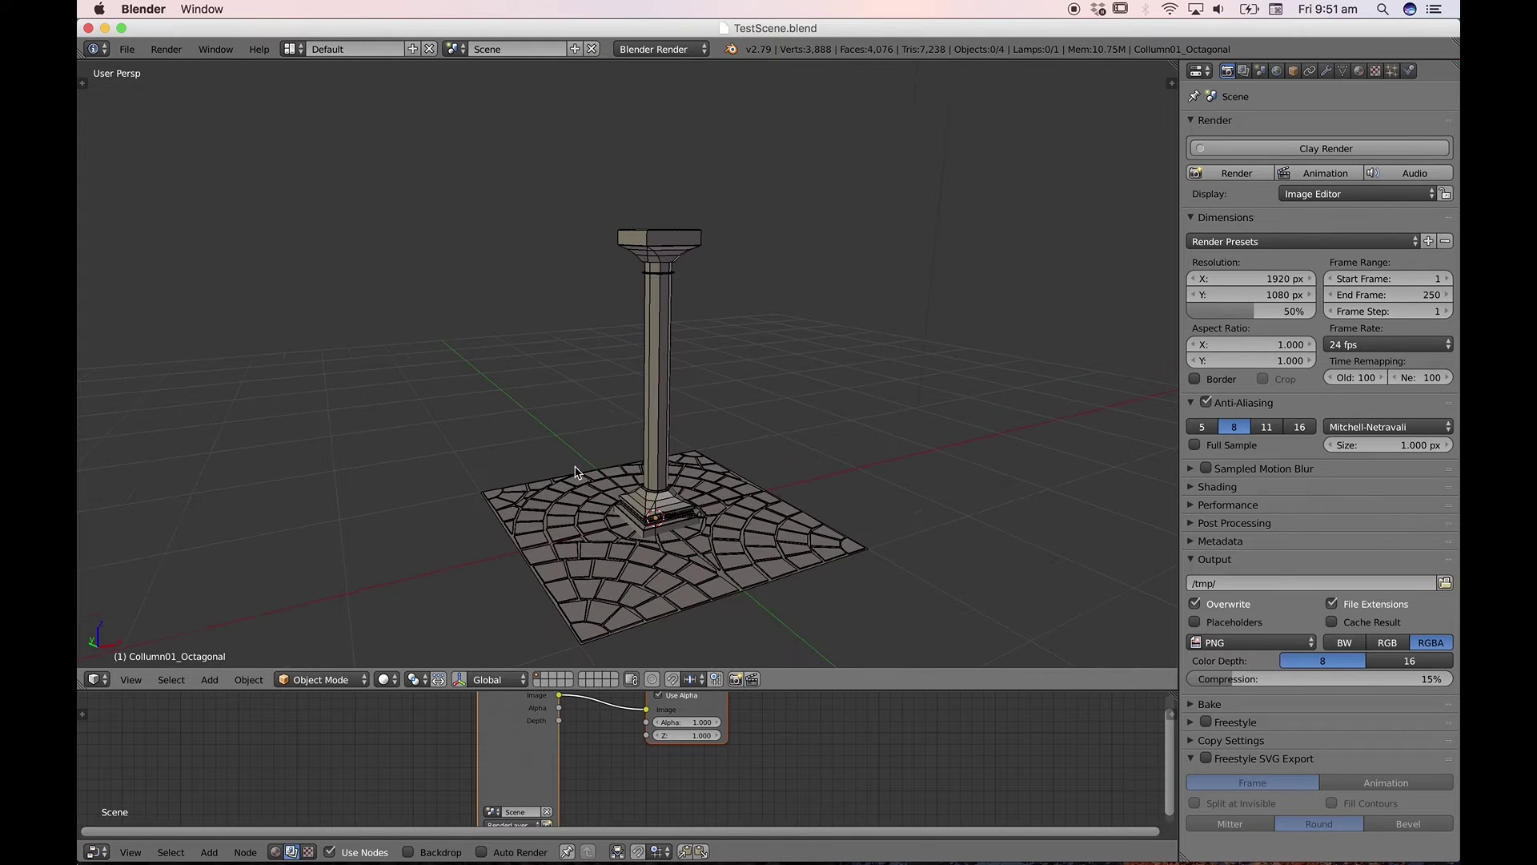
# - Orbit and zoom the viewport around the octagonal column and cobblestone floor tile
pyautogui.moveTo(629, 521); pyautogui.dragTo(640, 523, button='middle')
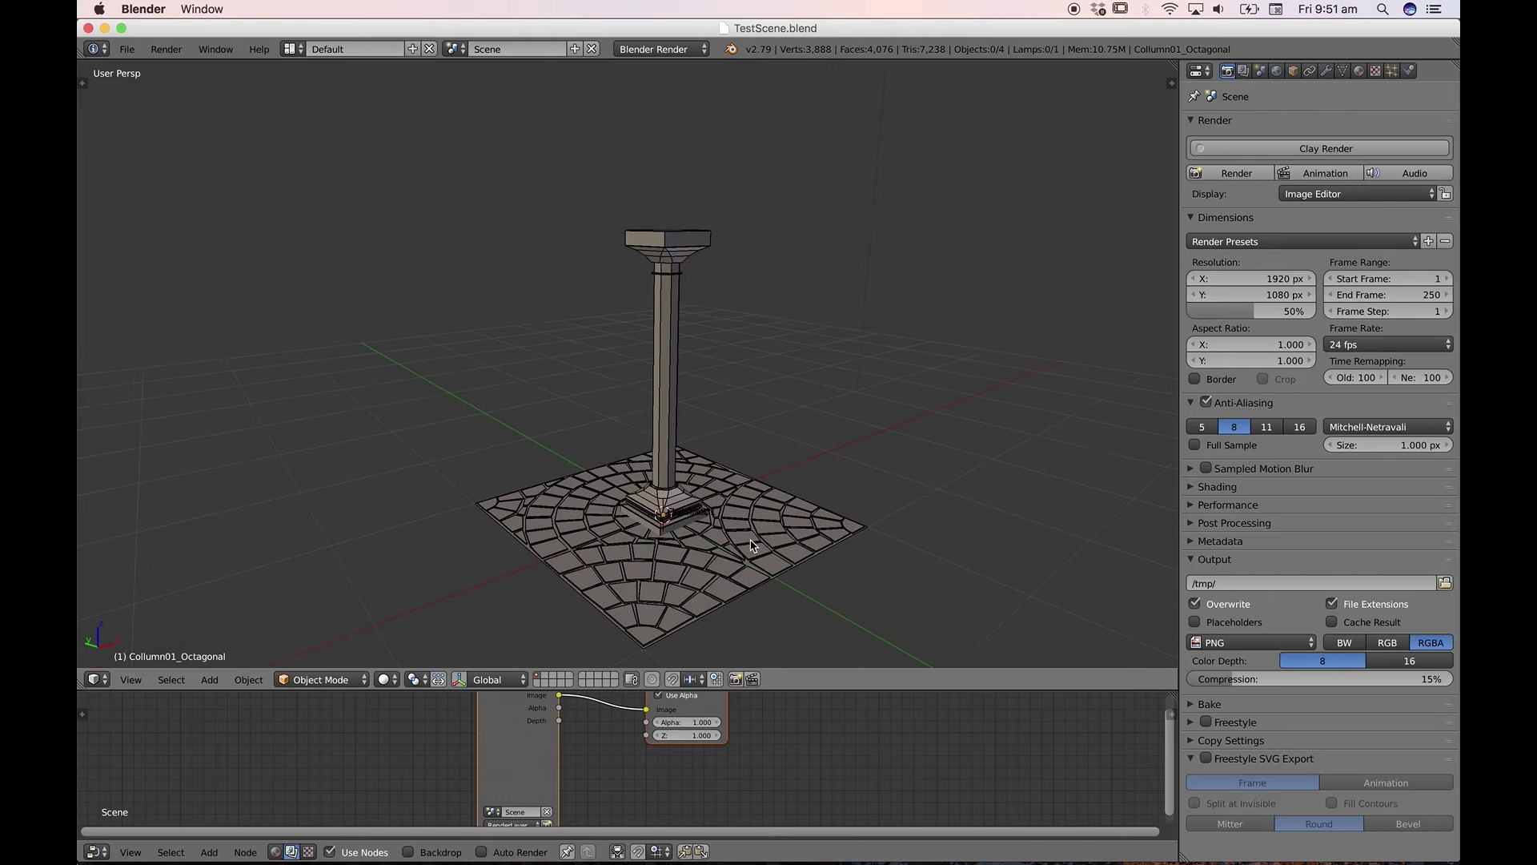
pyautogui.moveTo(750, 545); pyautogui.dragTo(630, 346, button='middle')
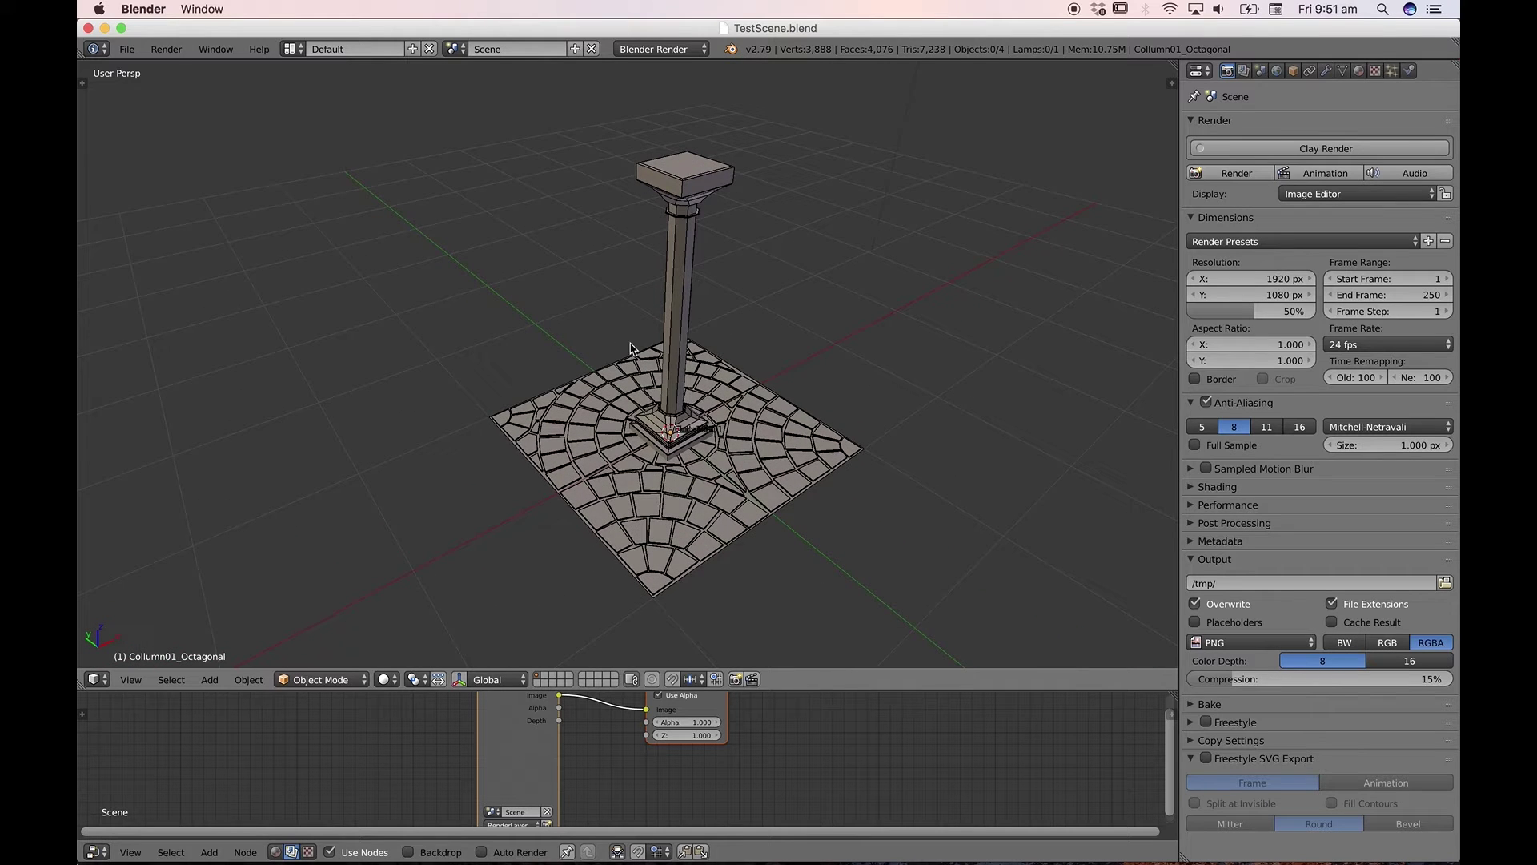
pyautogui.scroll(1, 649, 445)
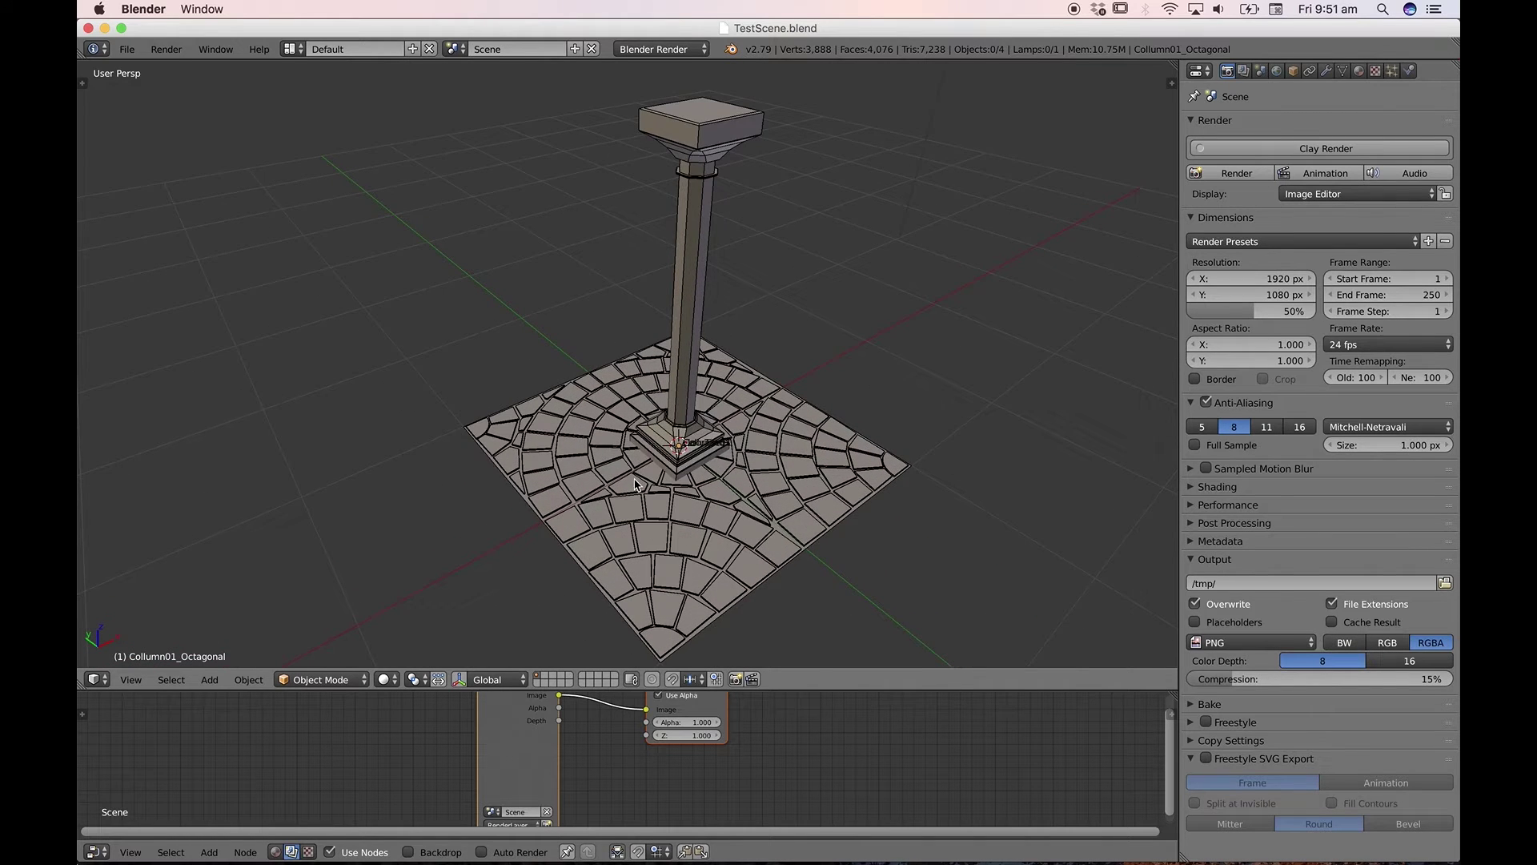
pyautogui.moveTo(635, 483); pyautogui.dragTo(641, 467, button='middle')
pyautogui.scroll(-1, 642, 464)
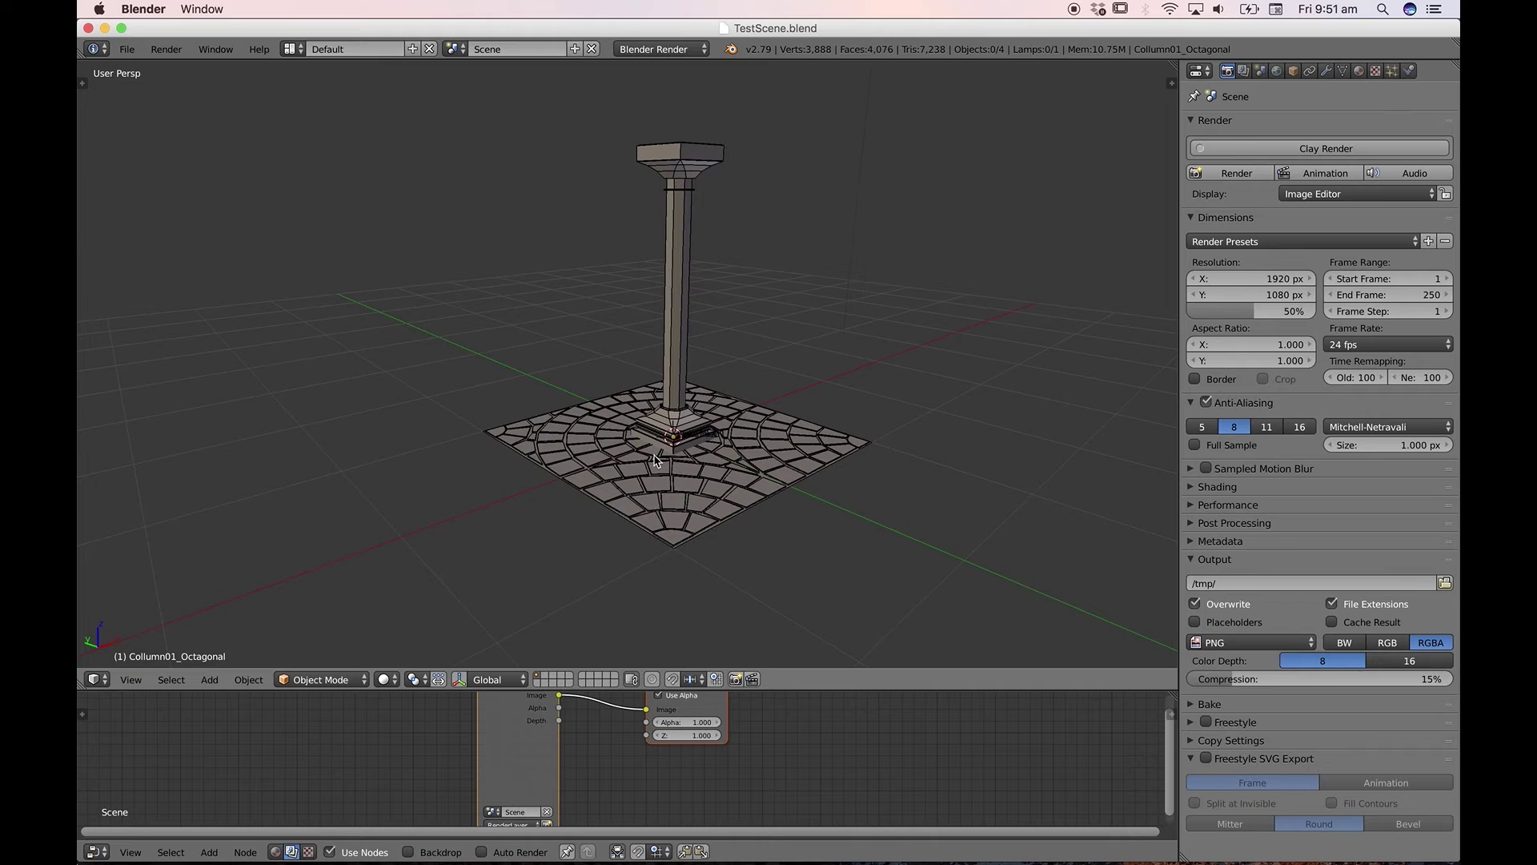
# - Look through the scene camera and render the column scene
pyautogui.press('KP_0')
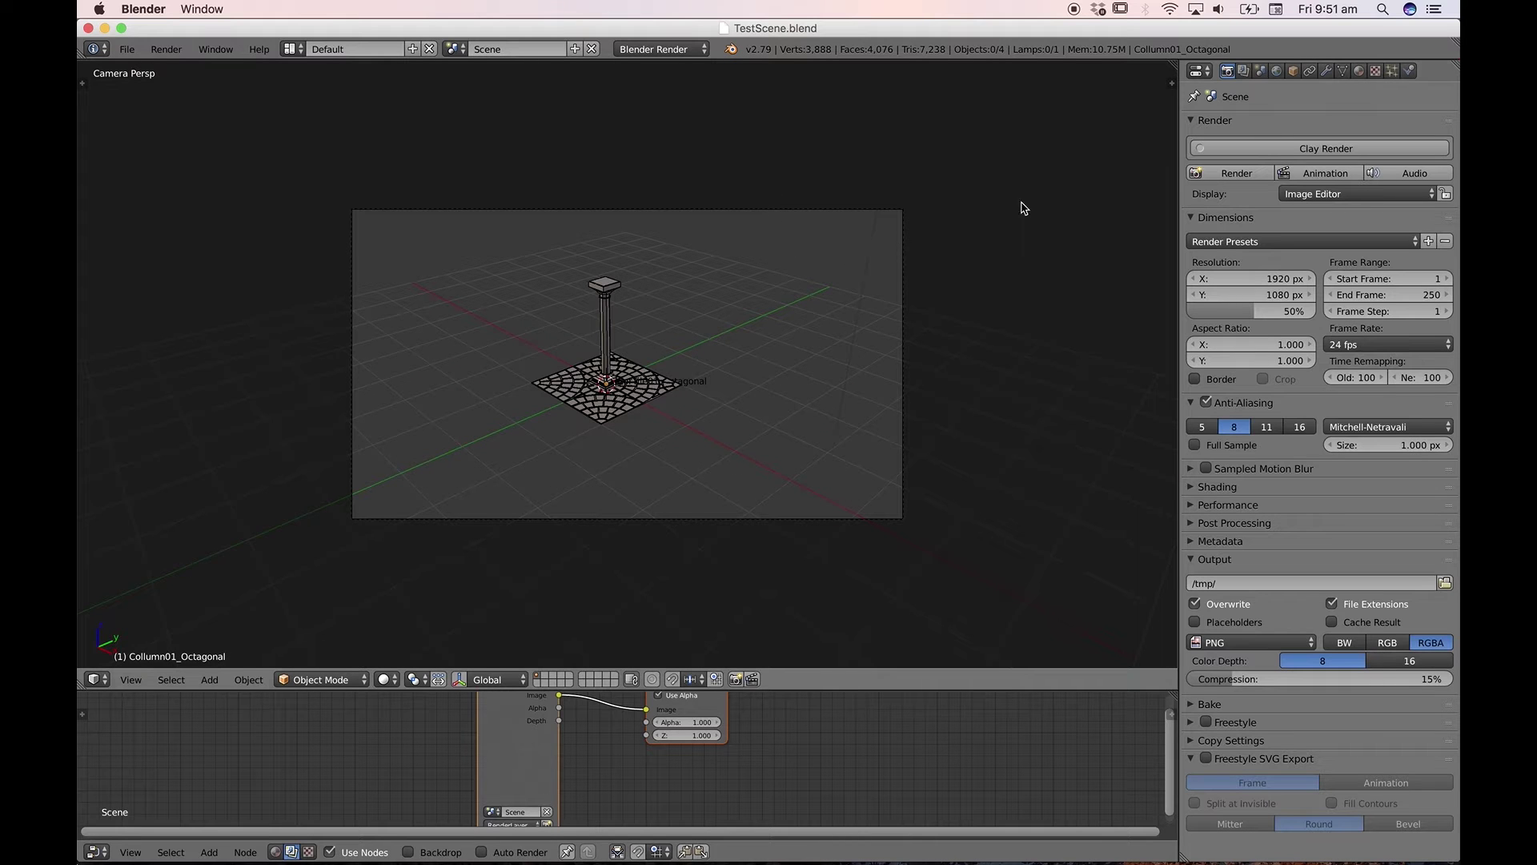
pyautogui.click(1219, 173)
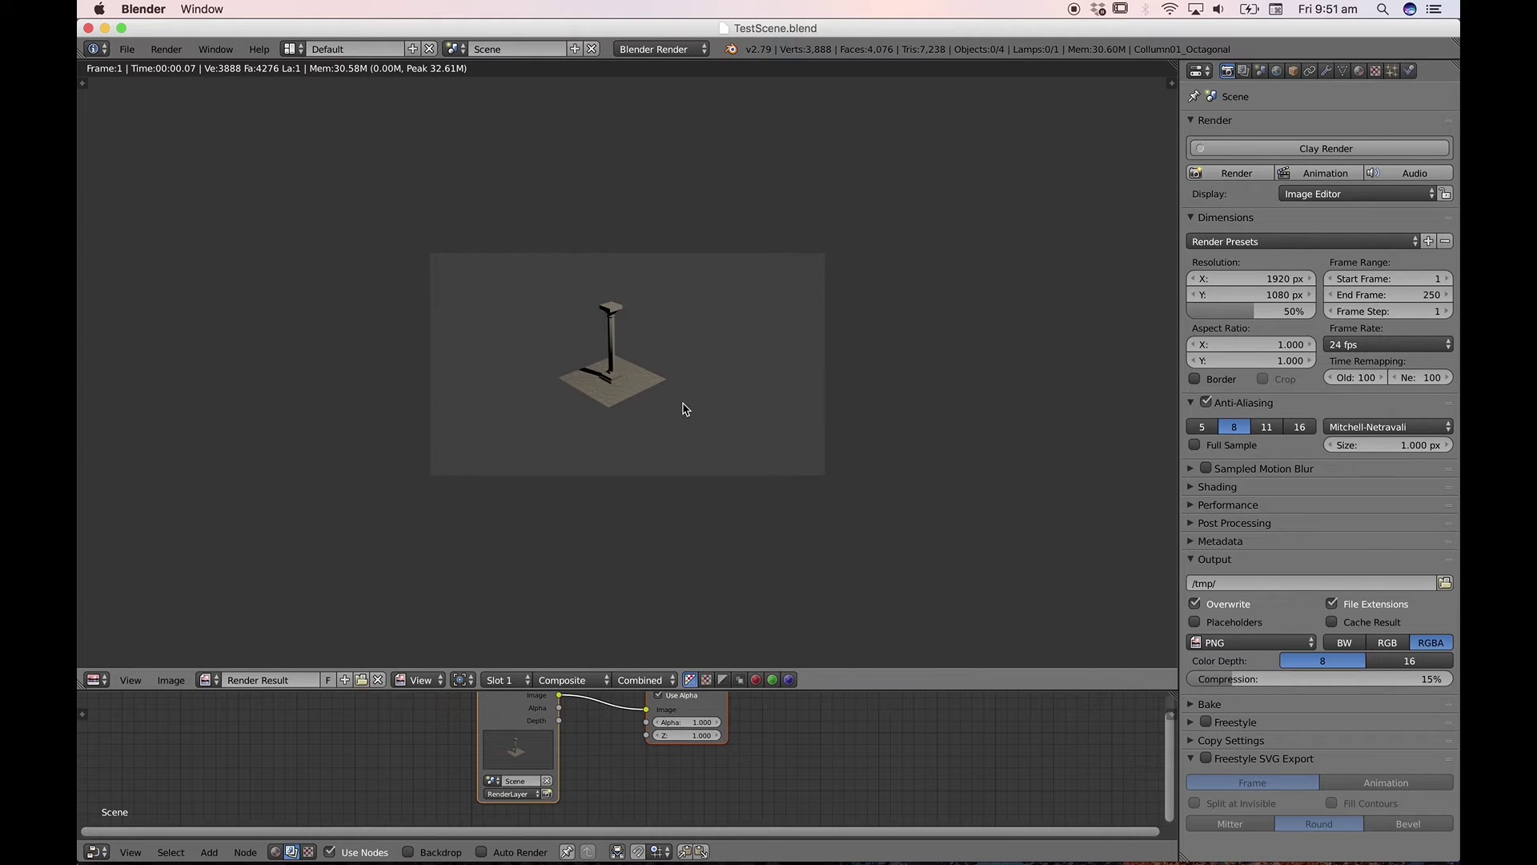
pyautogui.scroll(4, 682, 409)
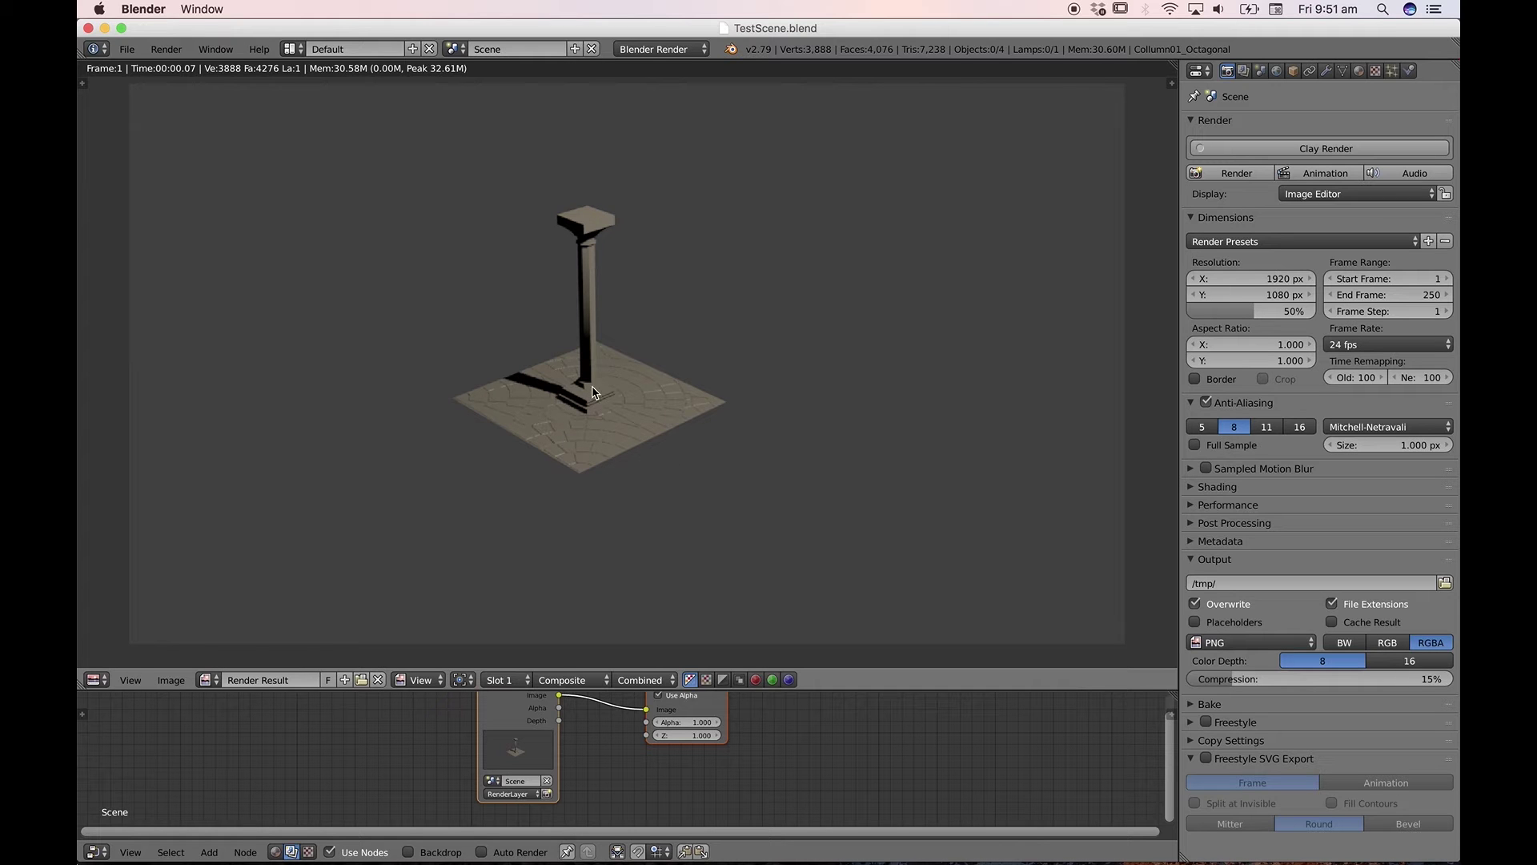
# - Enlarge the lower node editor area and widen the settings panel
pyautogui.moveTo(834, 690); pyautogui.dragTo(833, 527)
pyautogui.click(96, 851)
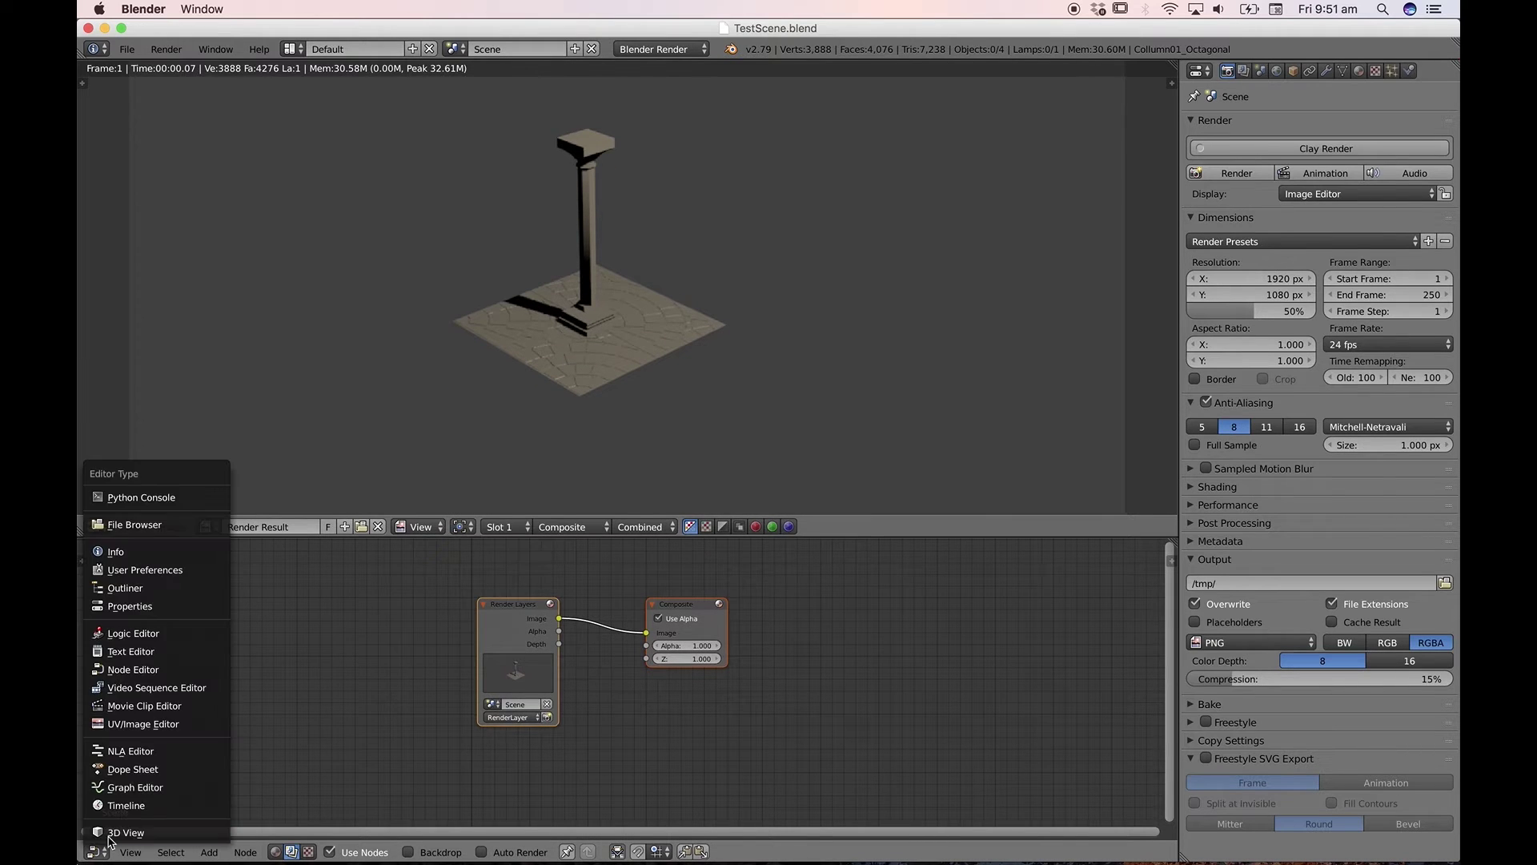
pyautogui.click(133, 669)
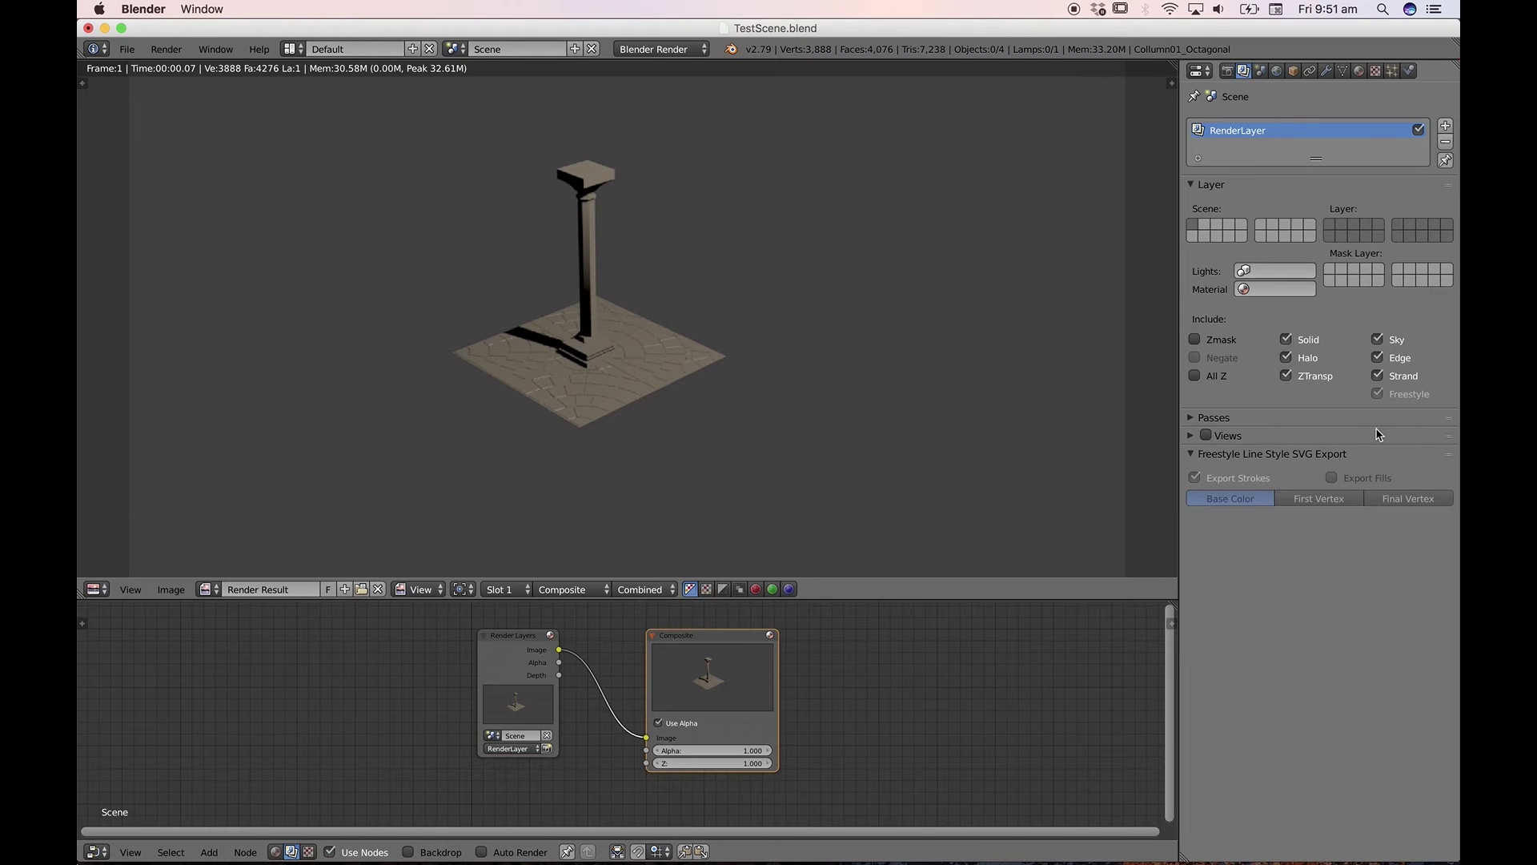
pyautogui.moveTo(1179, 264); pyautogui.dragTo(1143, 265)
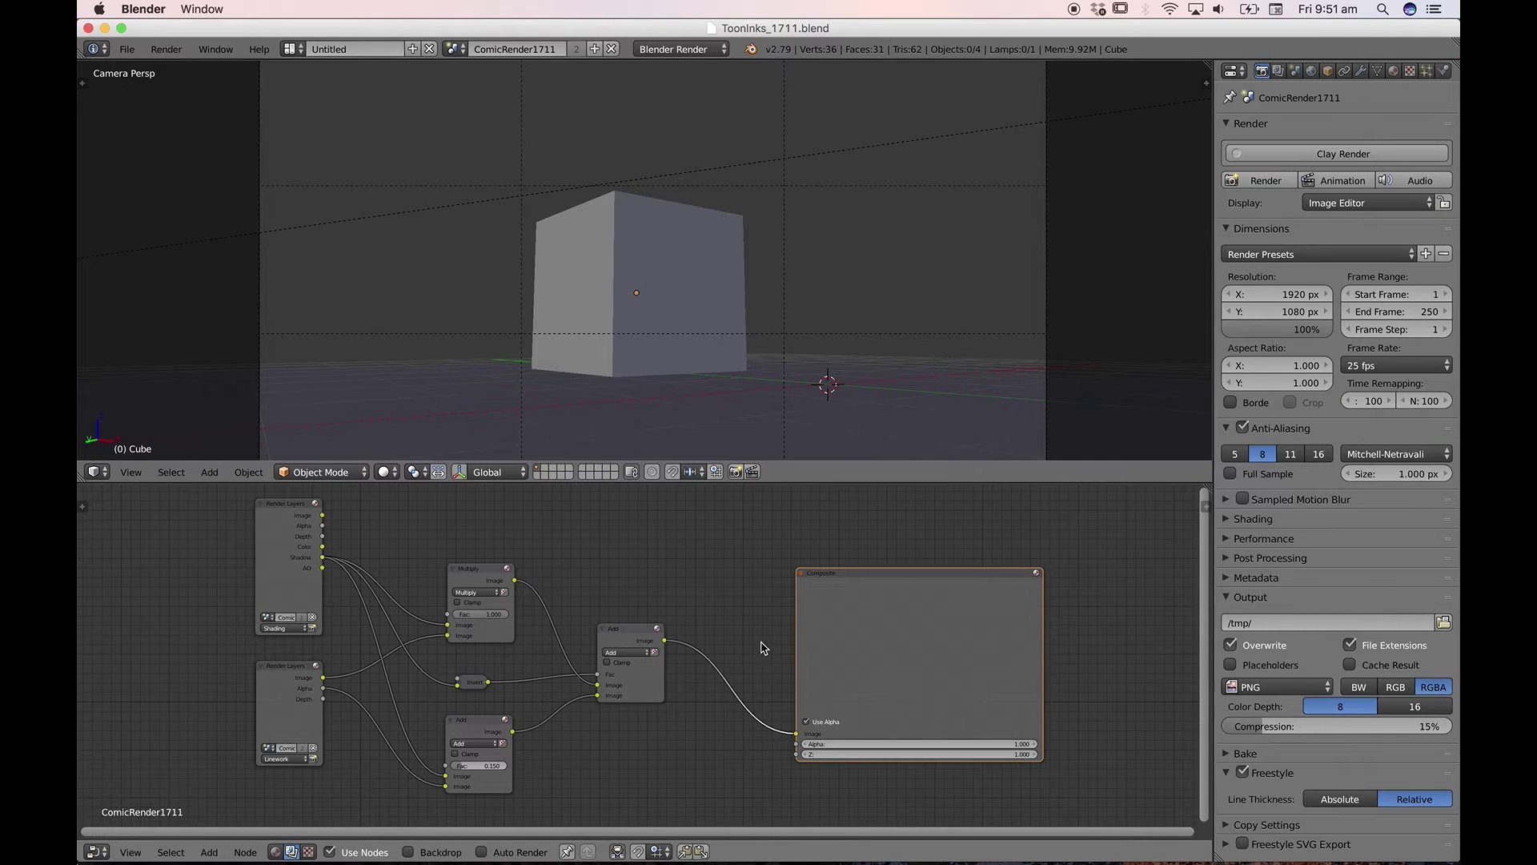
# - Reload TestScene.blend from Open Recent and enlarge the compositor to show Render Layers and Composite
pyautogui.click(126, 49)
pyautogui.moveTo(172, 103)
pyautogui.click(299, 122)
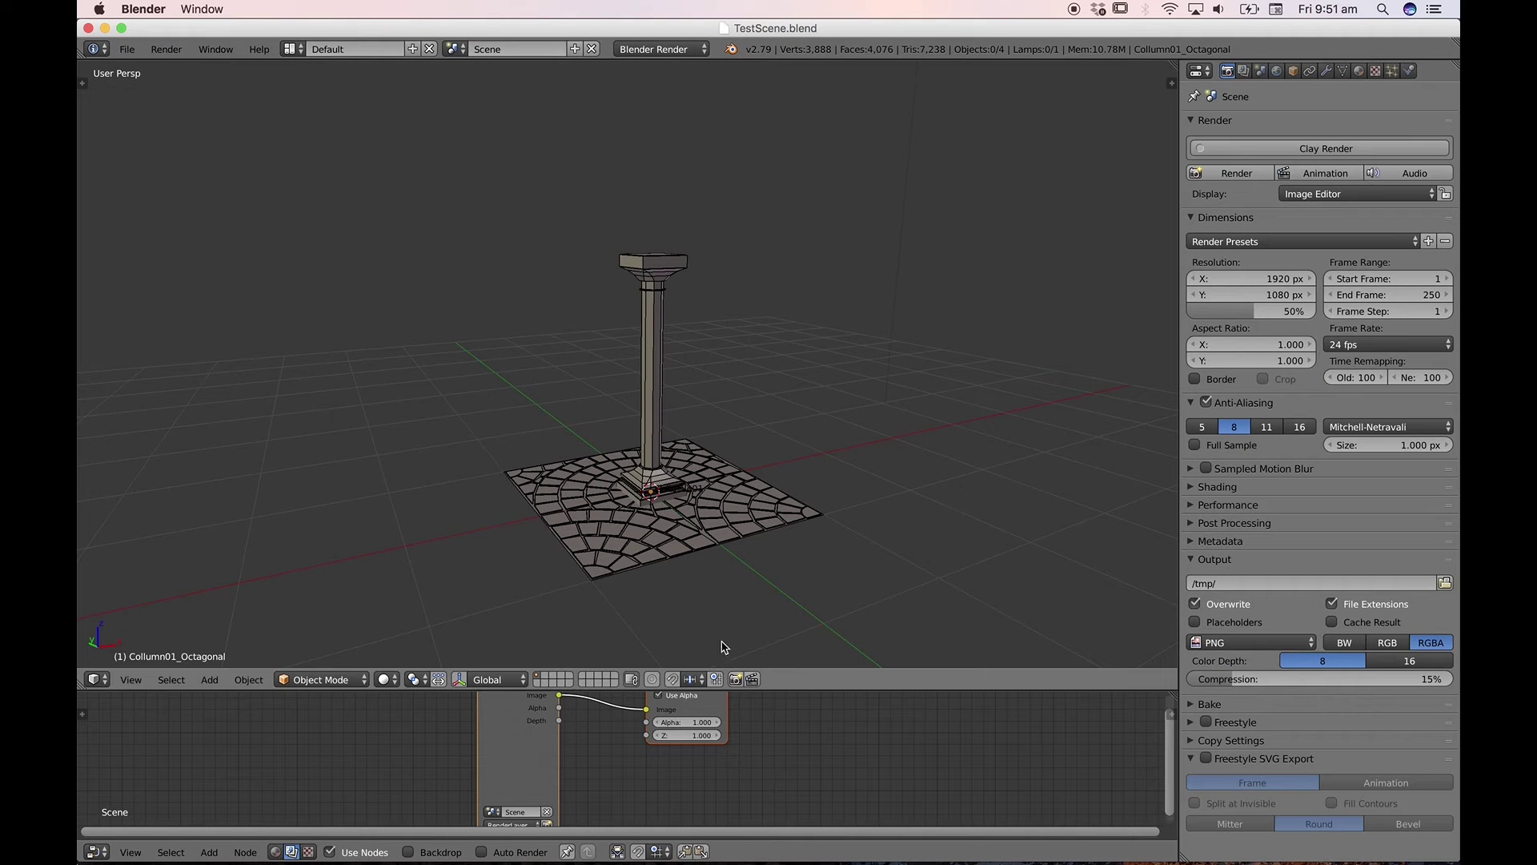
pyautogui.moveTo(875, 690); pyautogui.dragTo(867, 615)
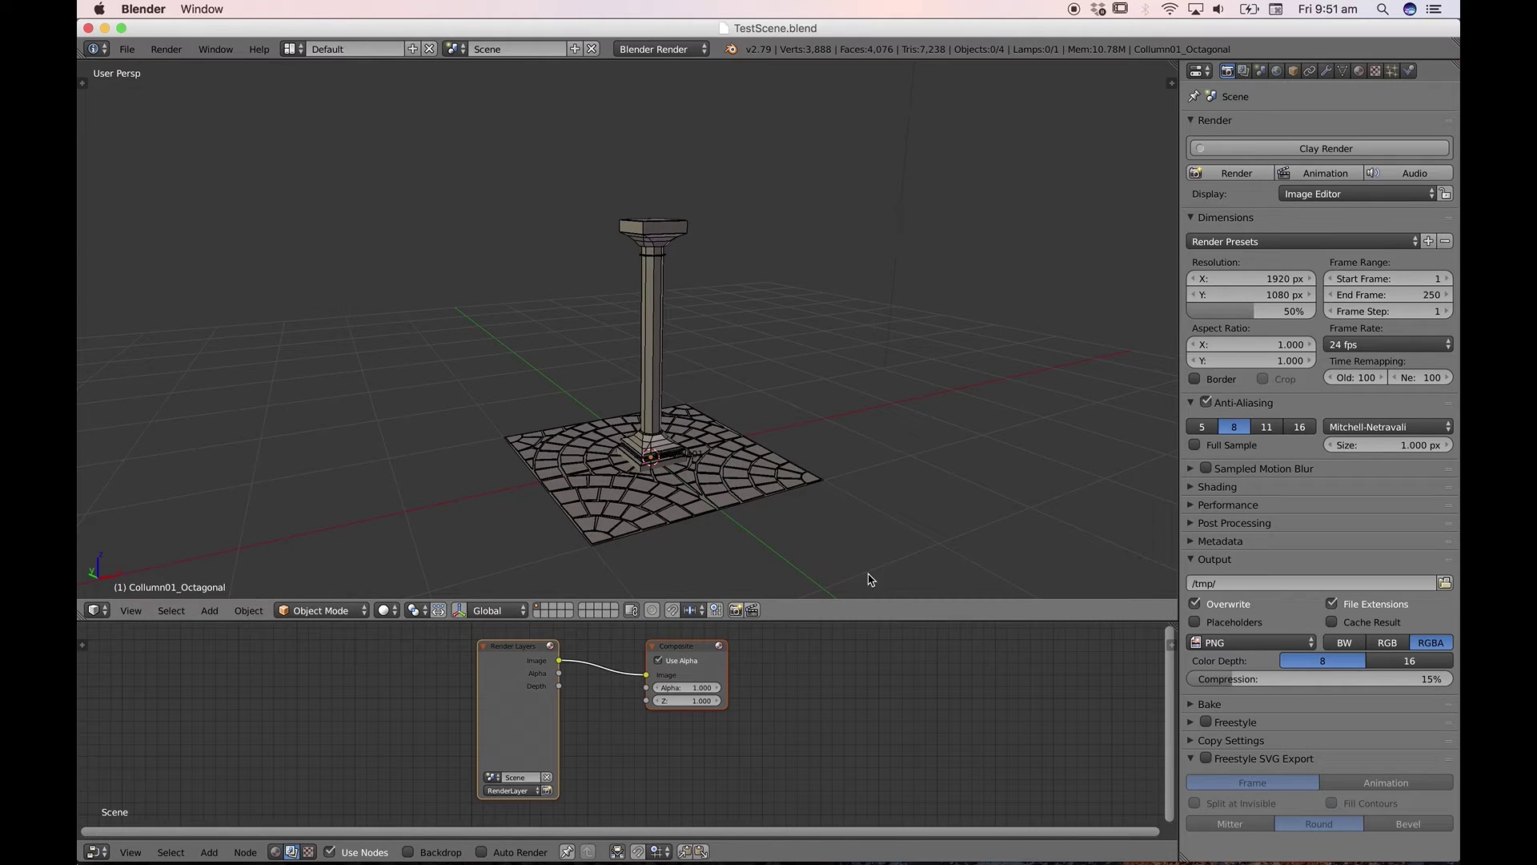
pyautogui.click(130, 51)
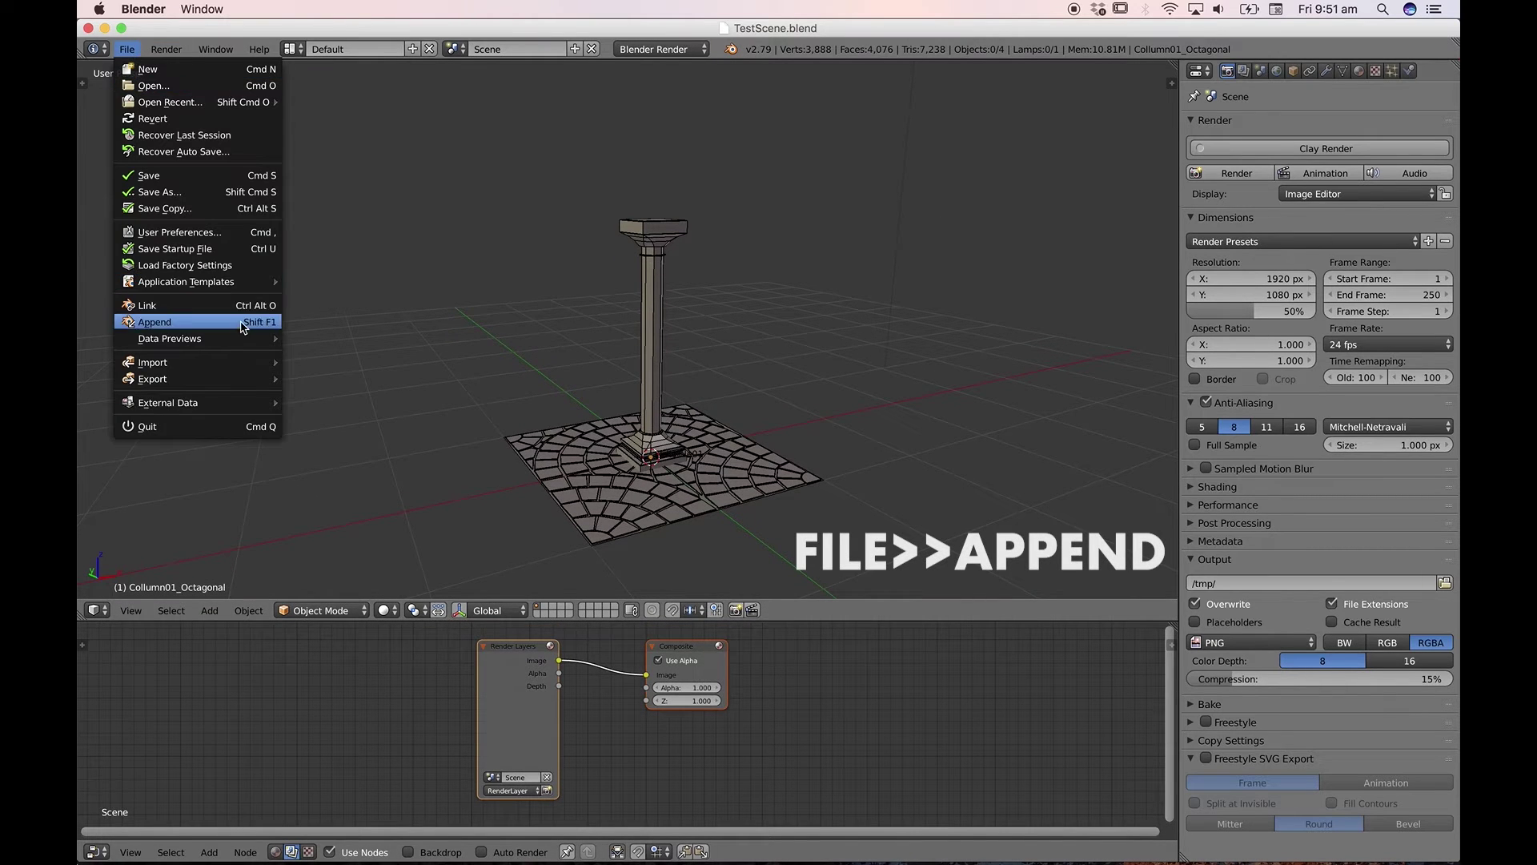
# - Append the ComicRender1711 scene from 3D_Objects/ToonInks_1711.blend/Scene/
pyautogui.click(239, 323)
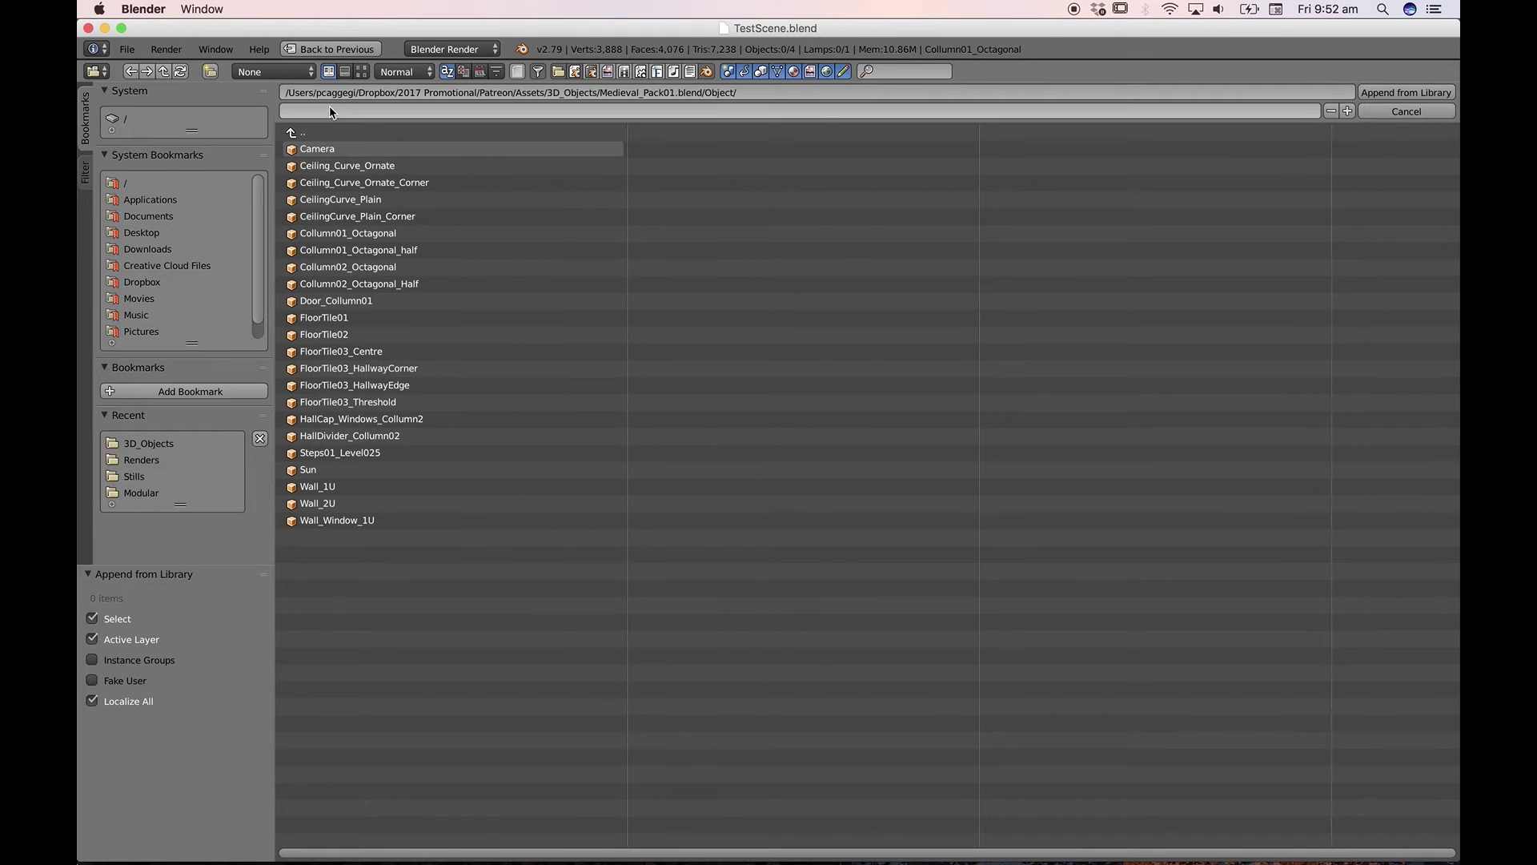
pyautogui.click(324, 133)
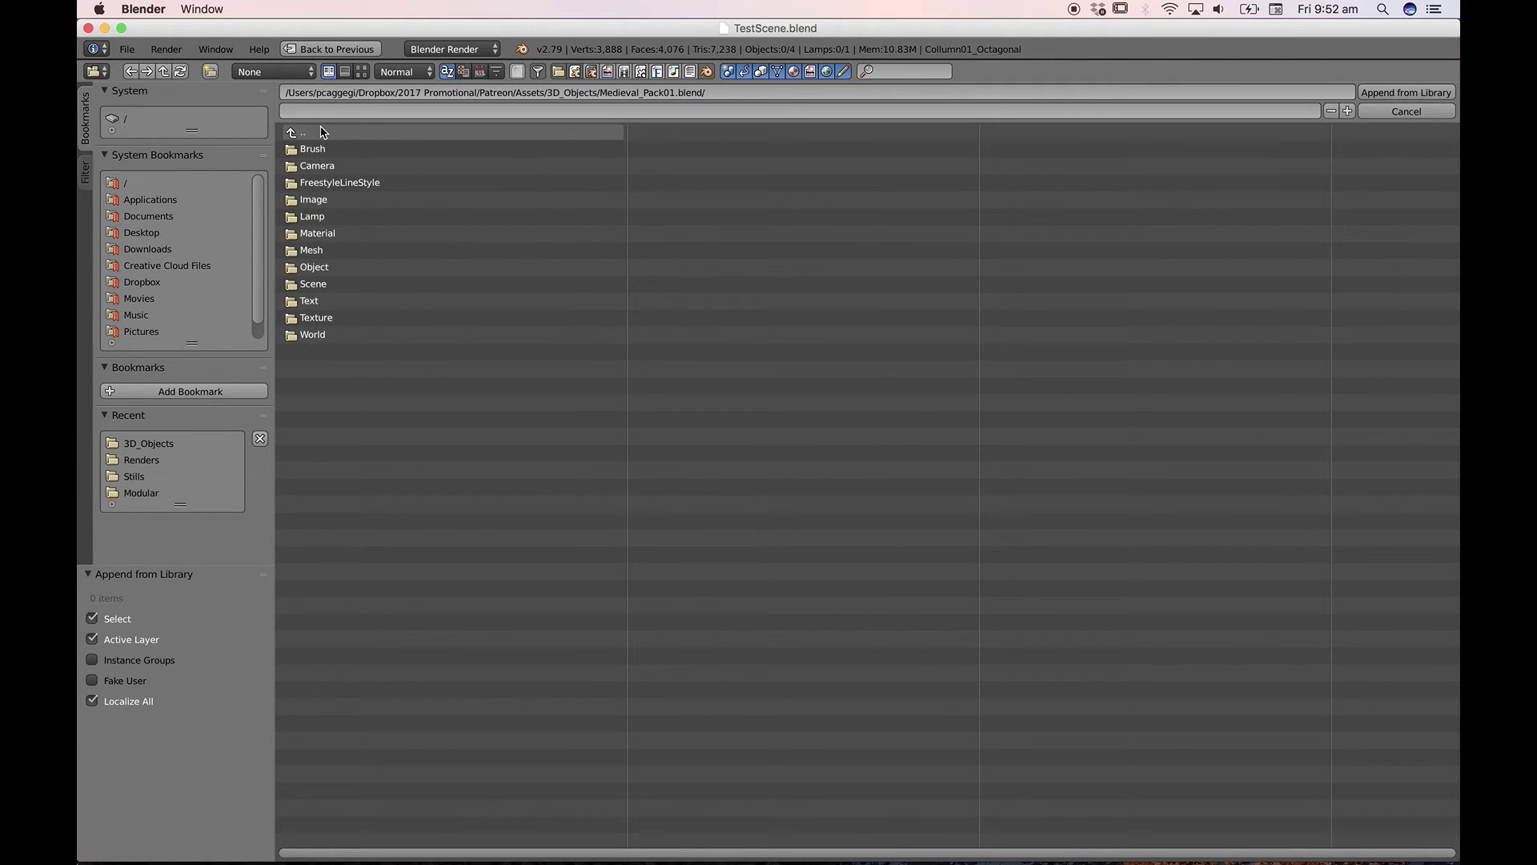
pyautogui.click(324, 133)
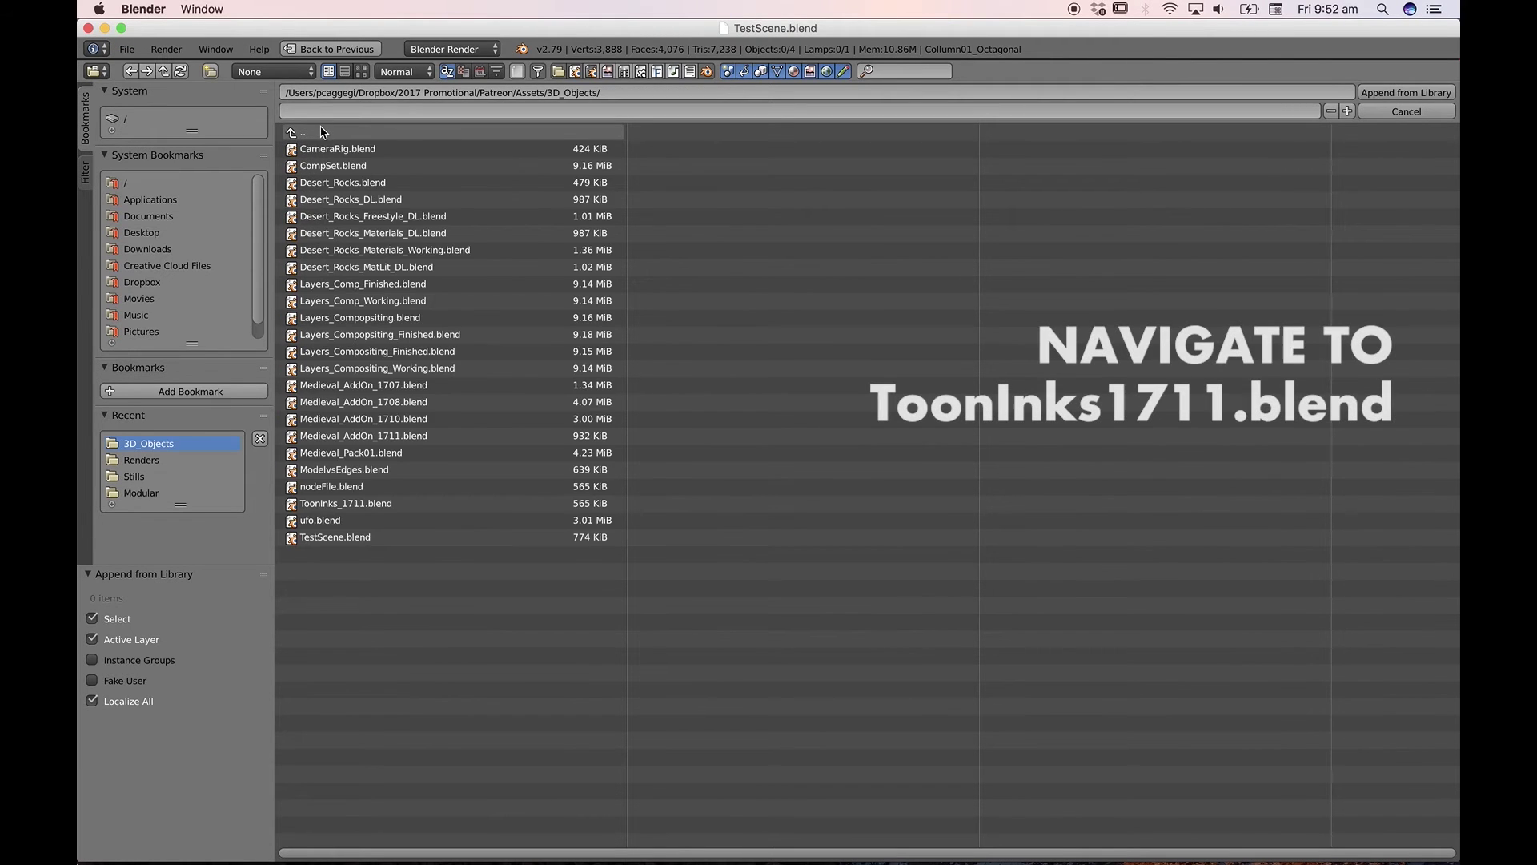
pyautogui.click(327, 511)
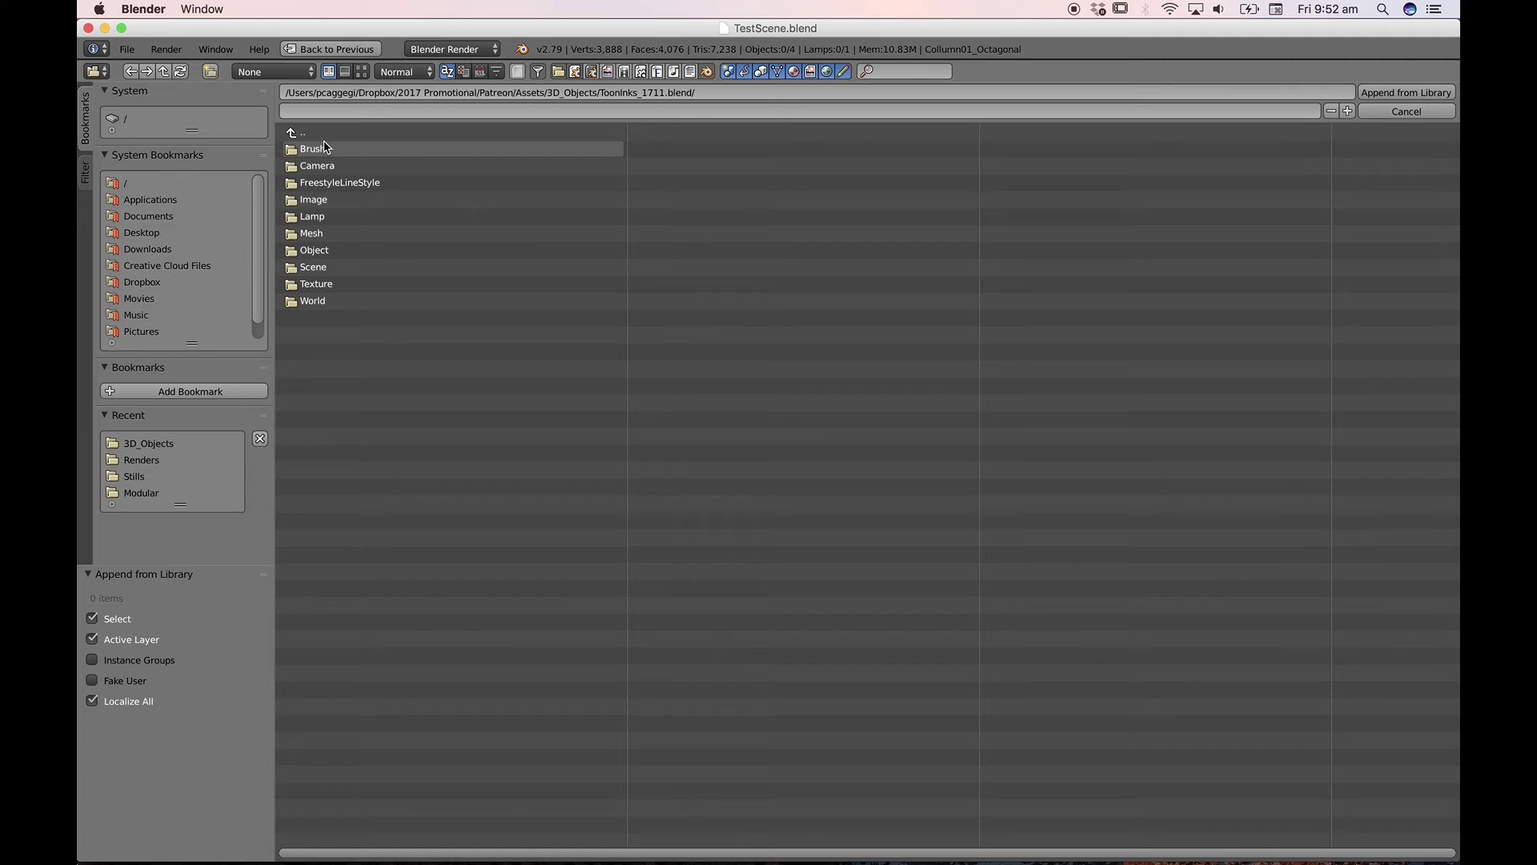
pyautogui.click(318, 271)
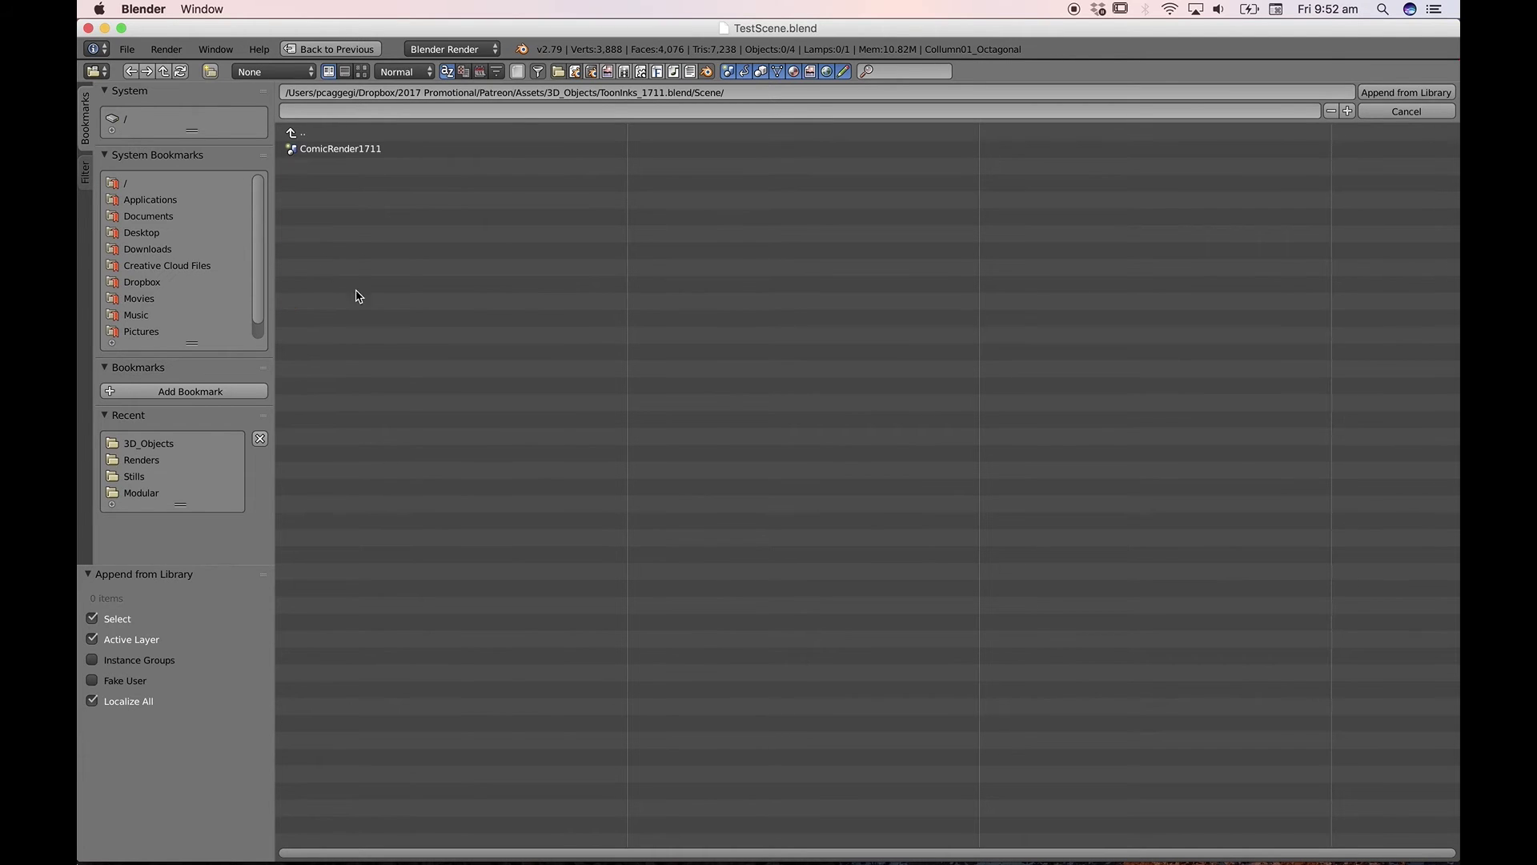
pyautogui.click(361, 154)
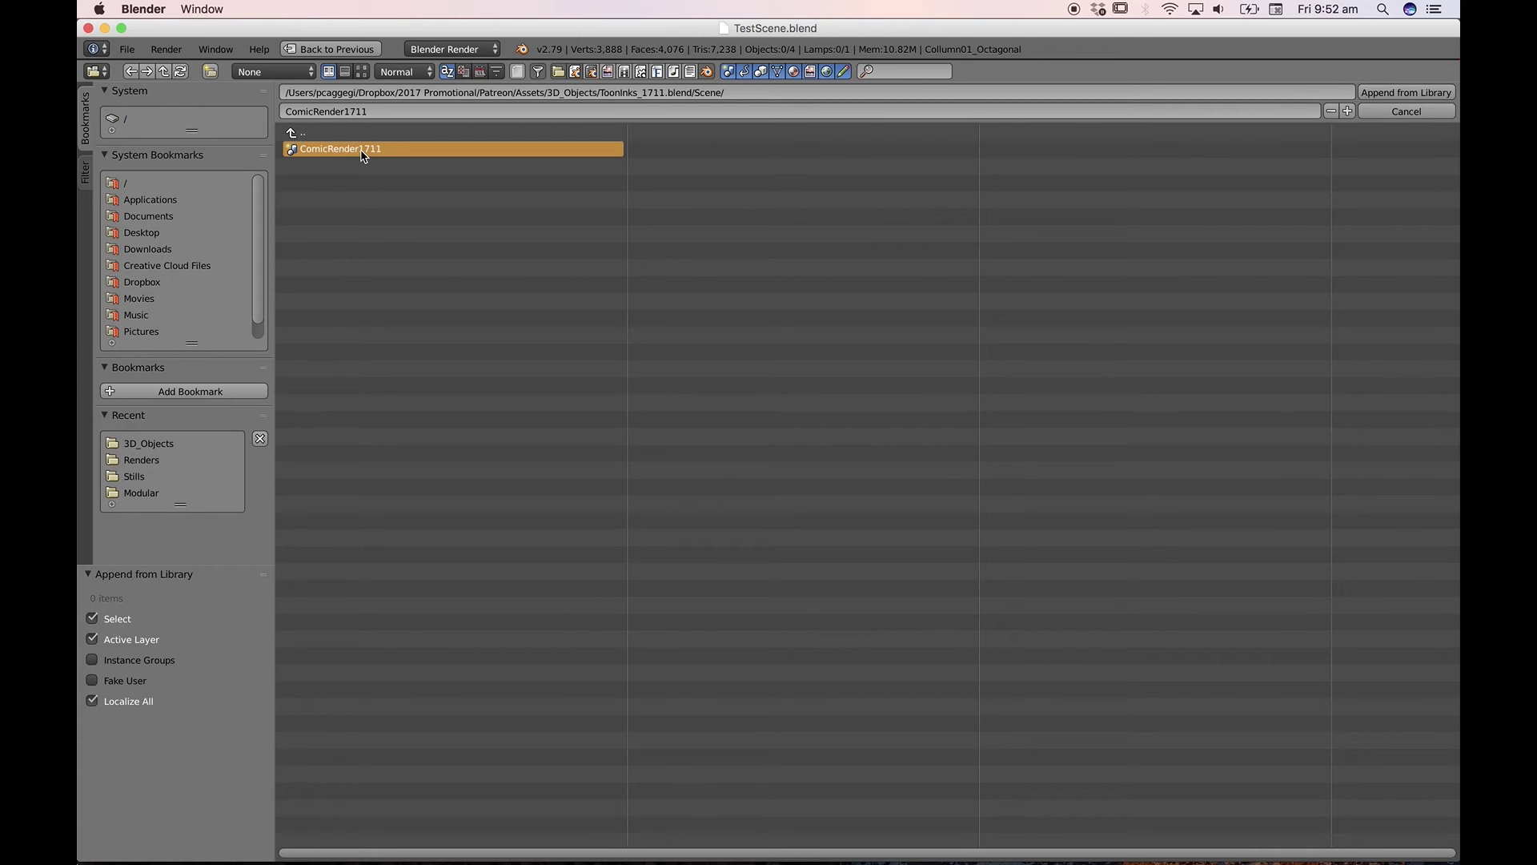
pyautogui.doubleClick(362, 148)
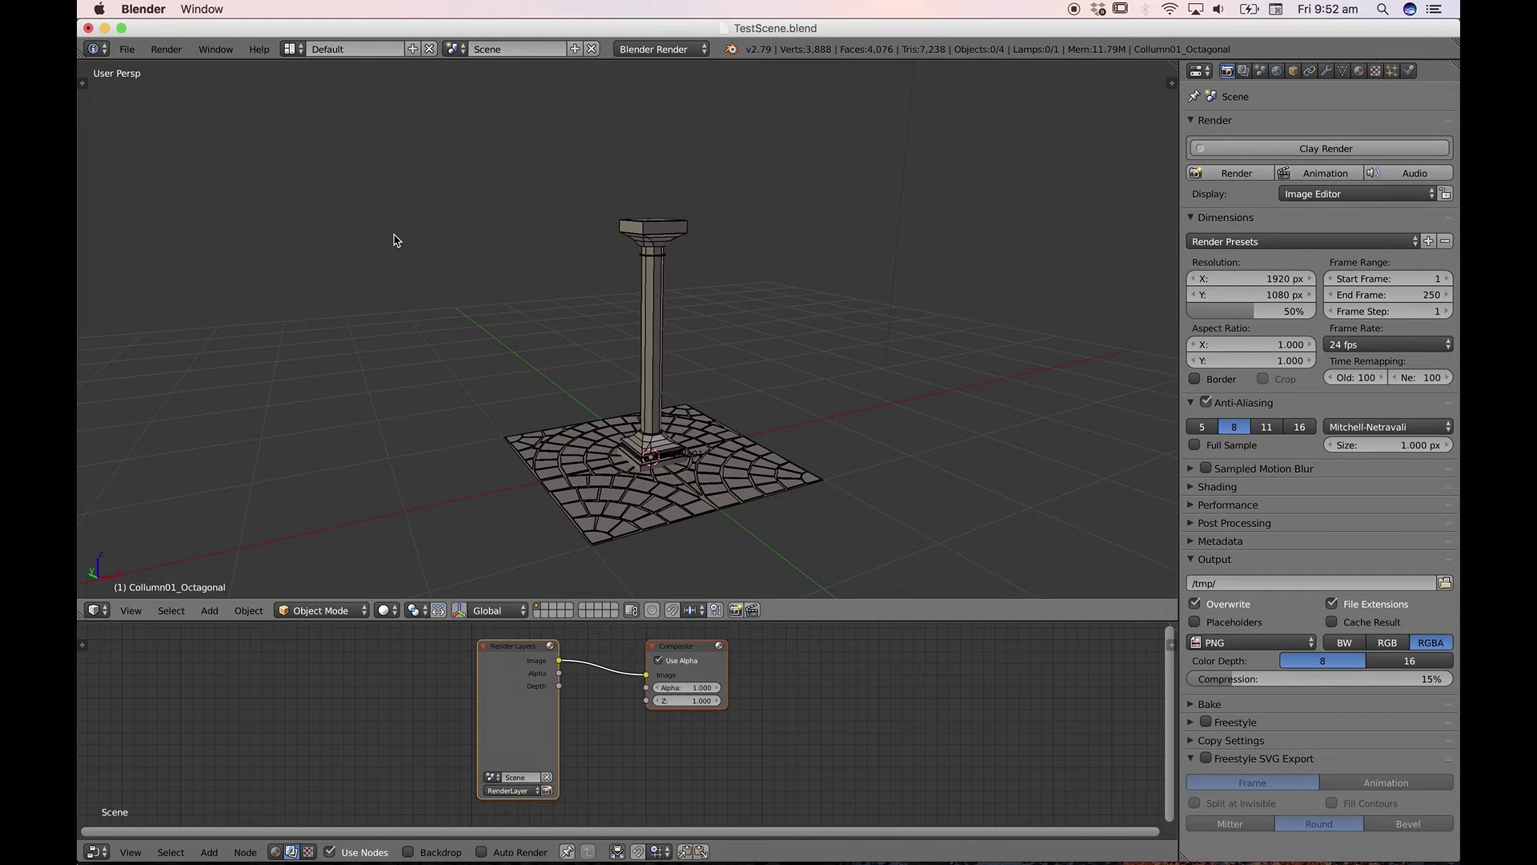
# - Open the scene browser dropdown listing ComicRender1711 and Scene
pyautogui.click(460, 51)
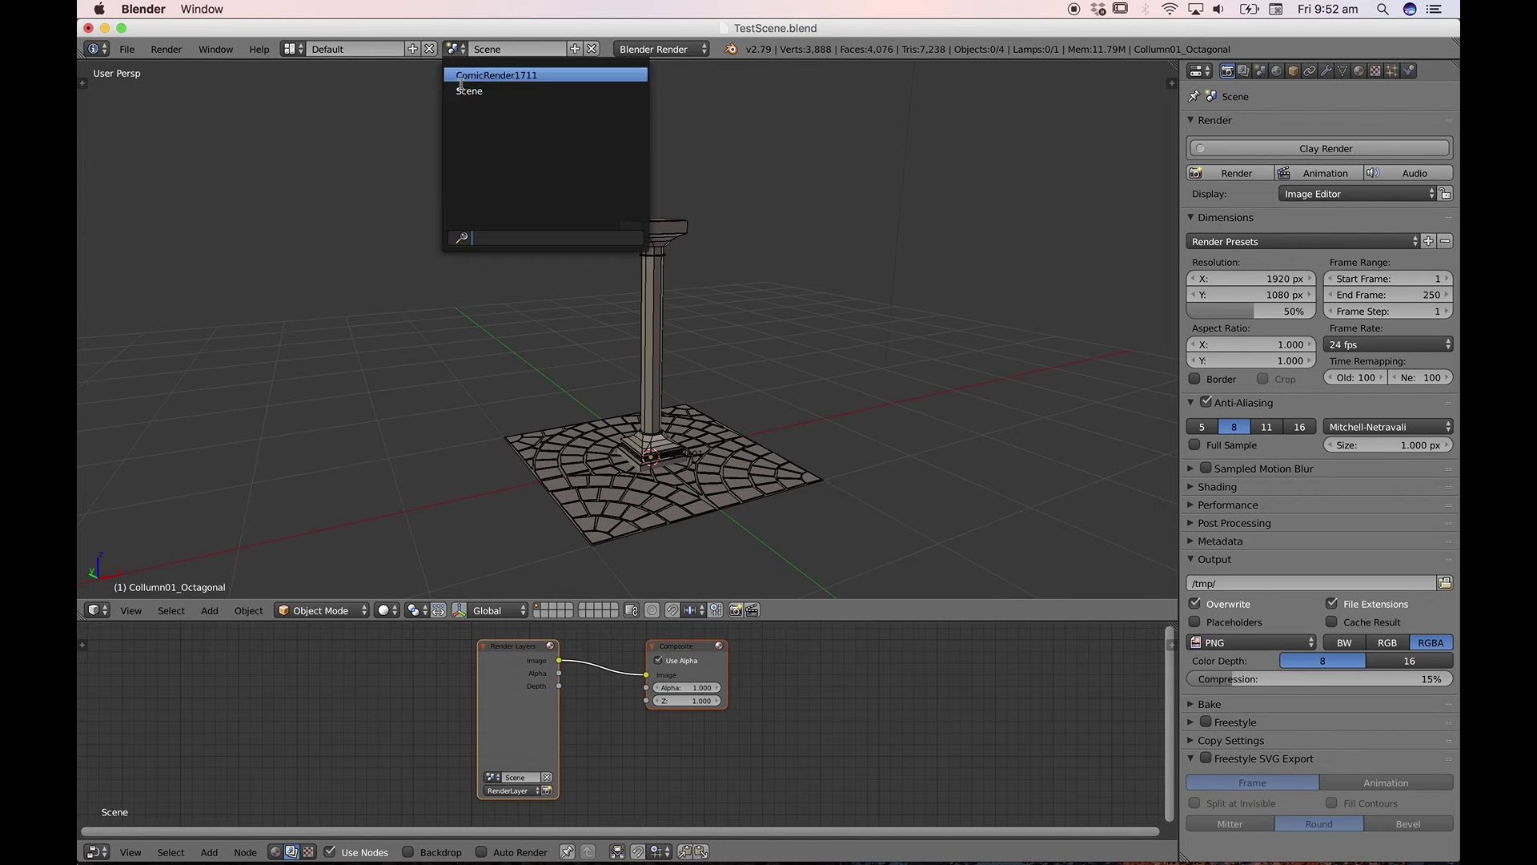
# - Switch to ComicRender1711, look through its camera, and fit all compositing nodes in an enlarged compositor
pyautogui.click(525, 76)
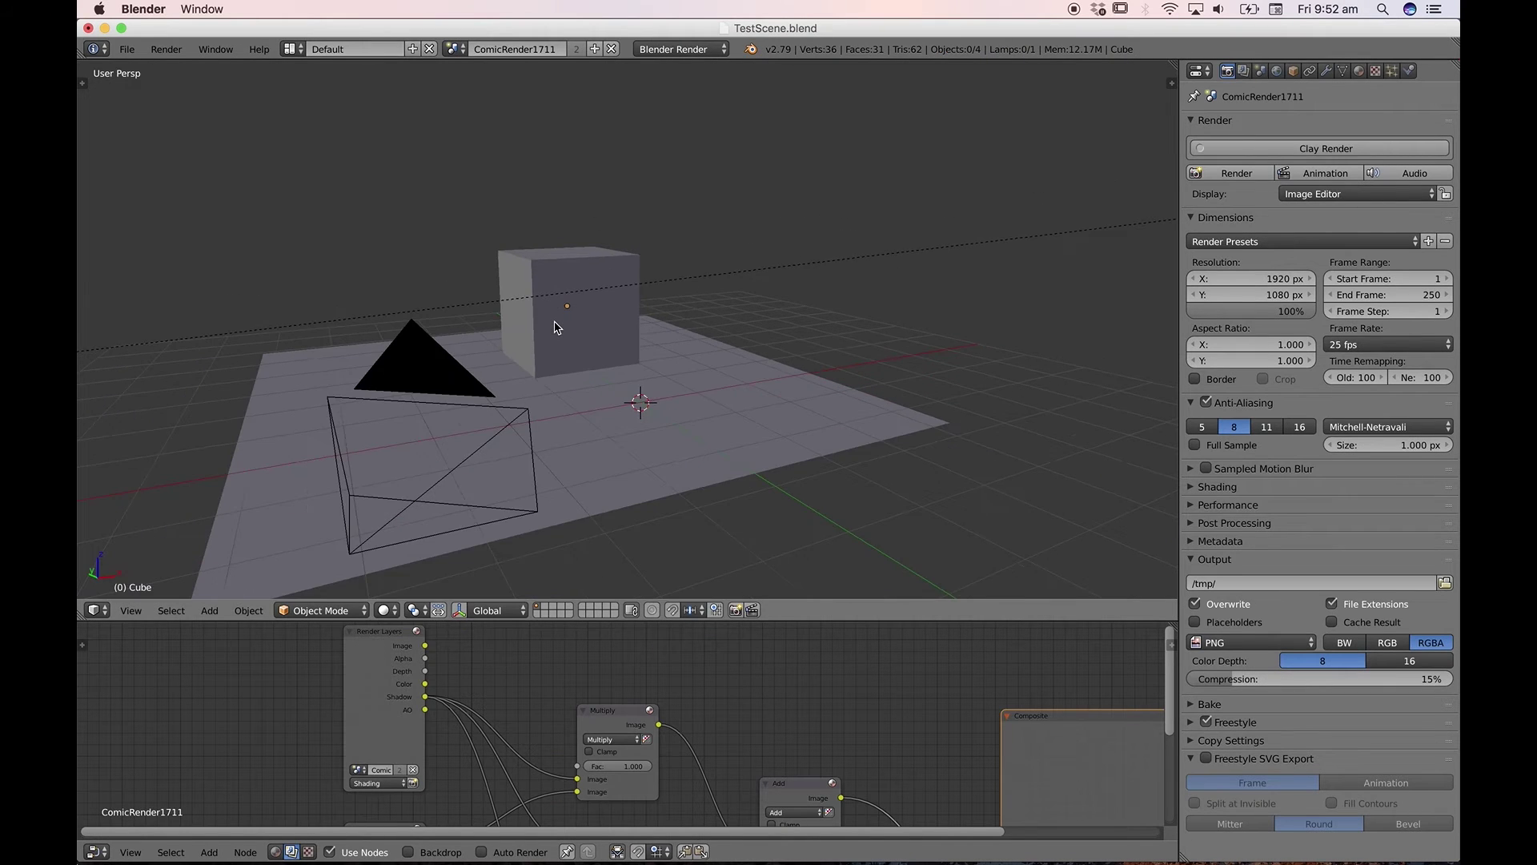
pyautogui.press('KP_0')
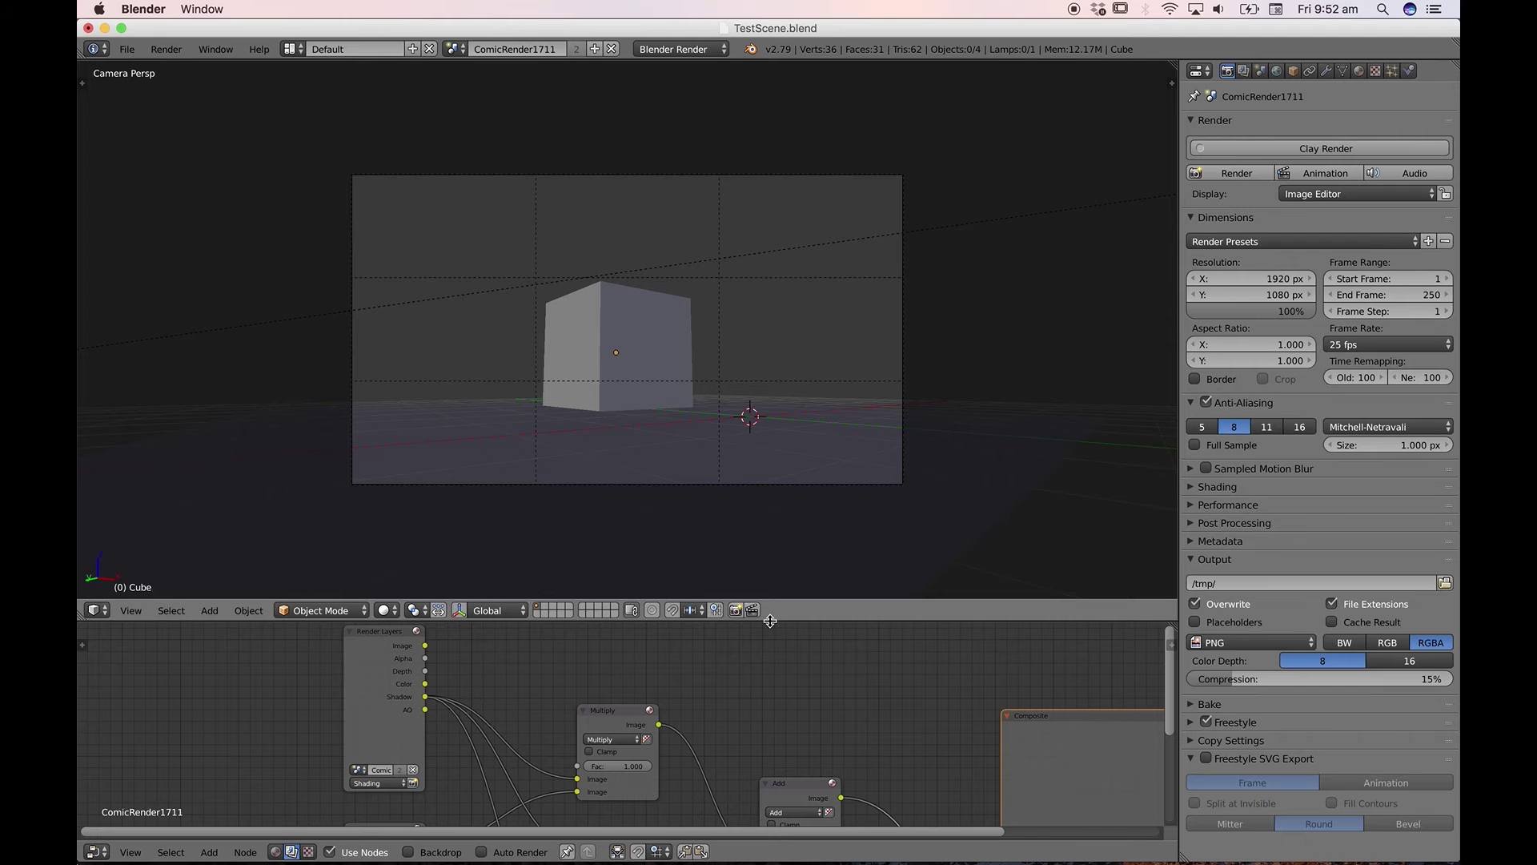
pyautogui.moveTo(770, 621); pyautogui.dragTo(770, 443)
pyautogui.press('Home')
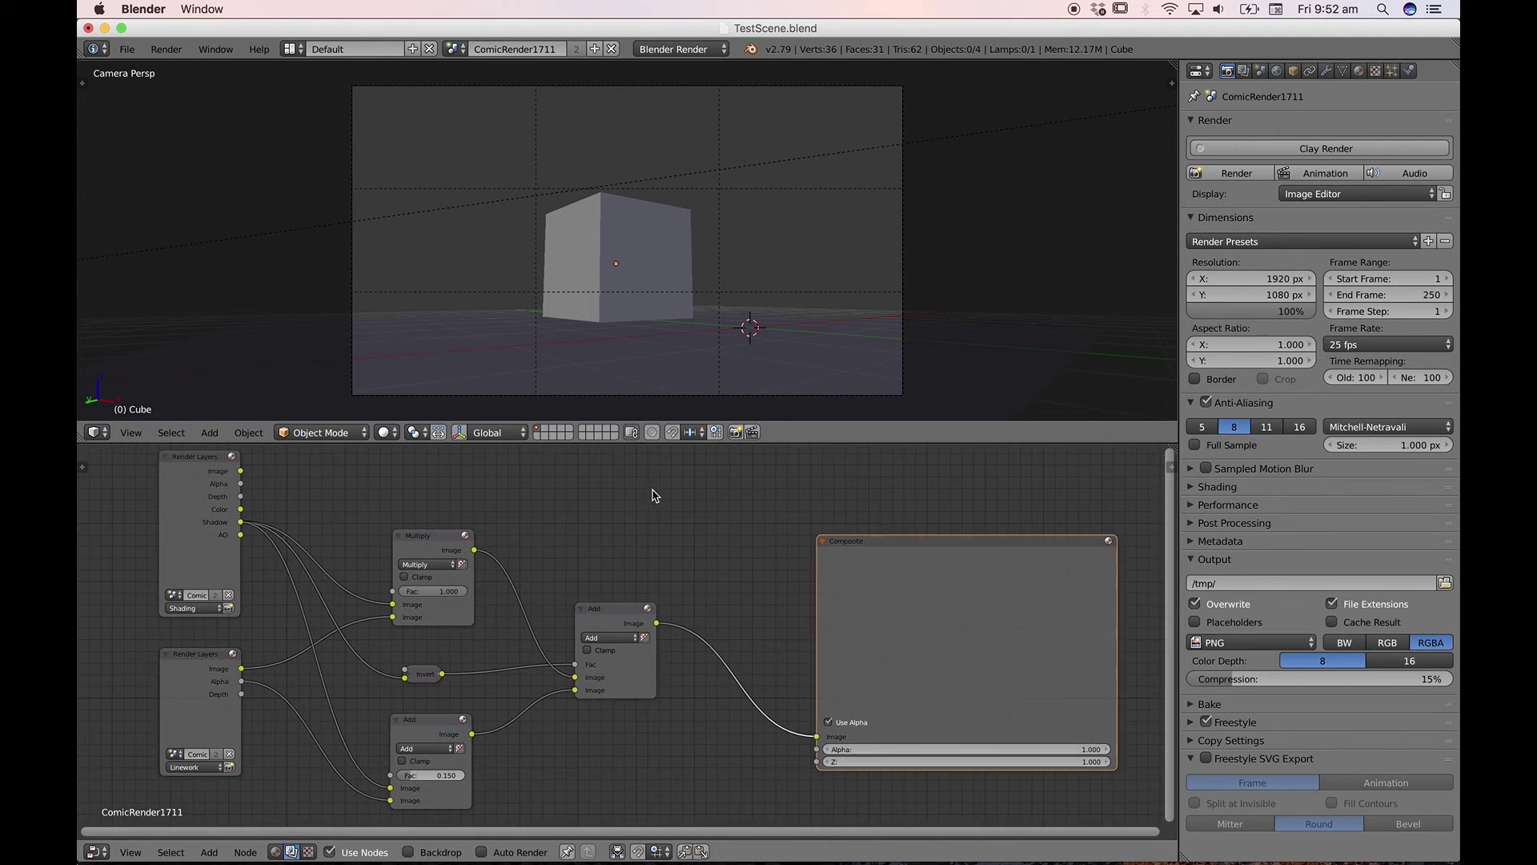
# - Select the floor plane and the cube together
pyautogui.moveTo(711, 445); pyautogui.dragTo(711, 477)
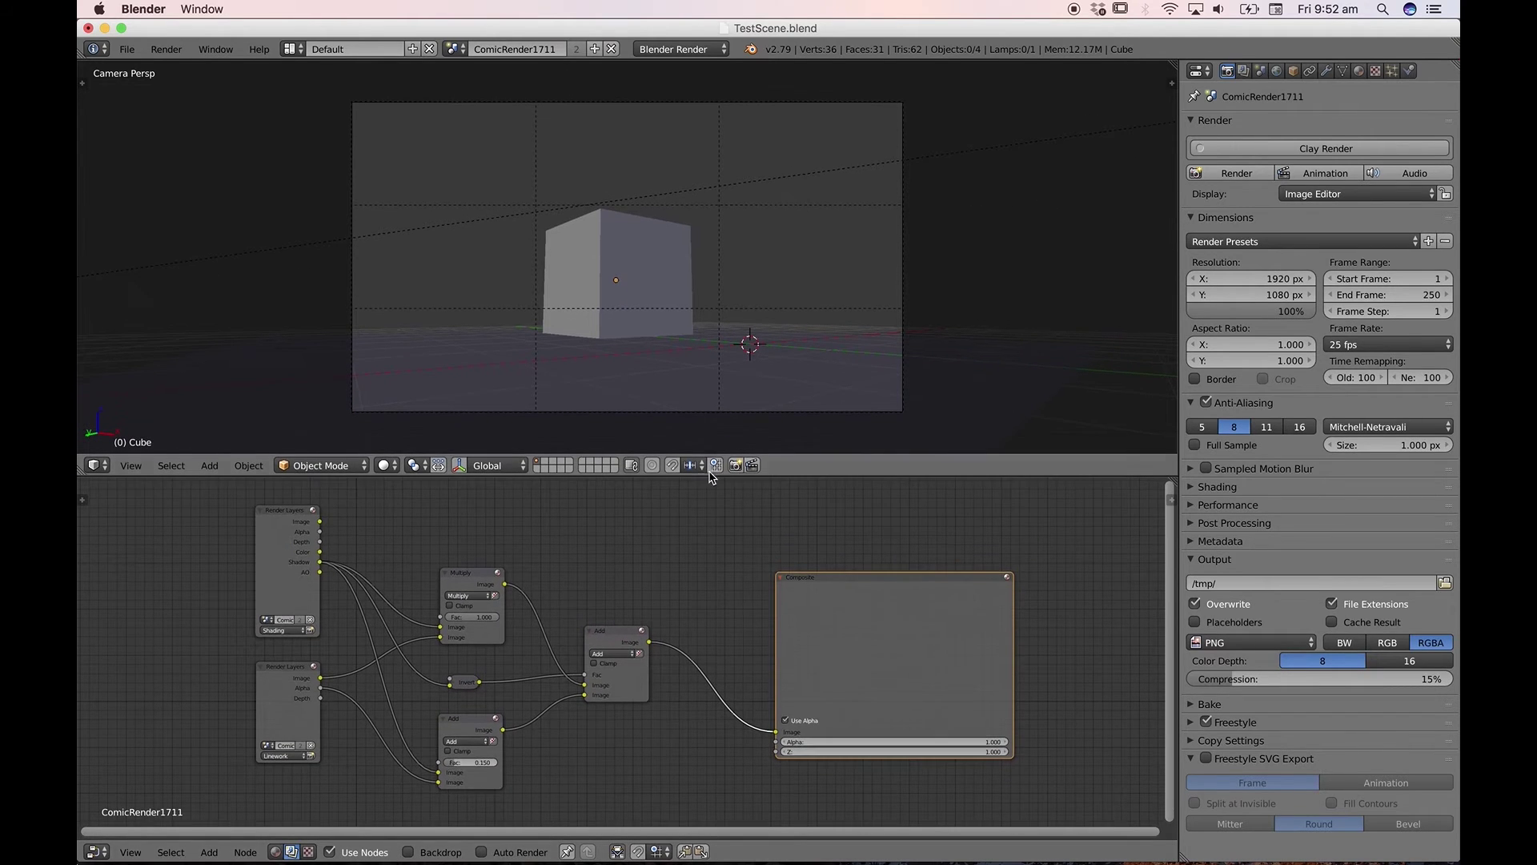
pyautogui.rightClick(665, 397)
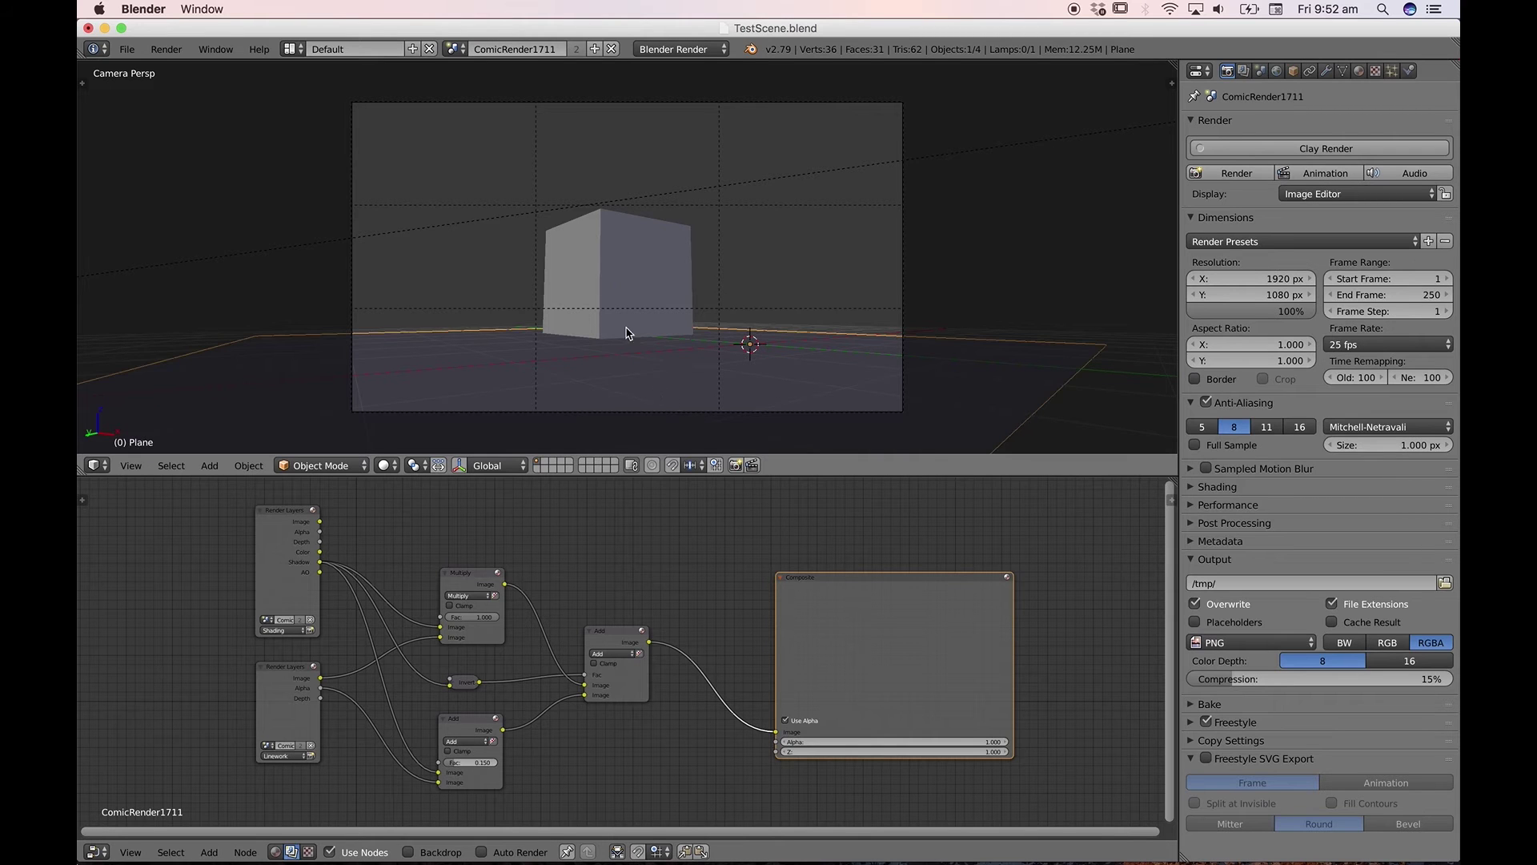
pyautogui.keyDown('shift'); pyautogui.rightClick(617, 282); pyautogui.keyUp('shift')
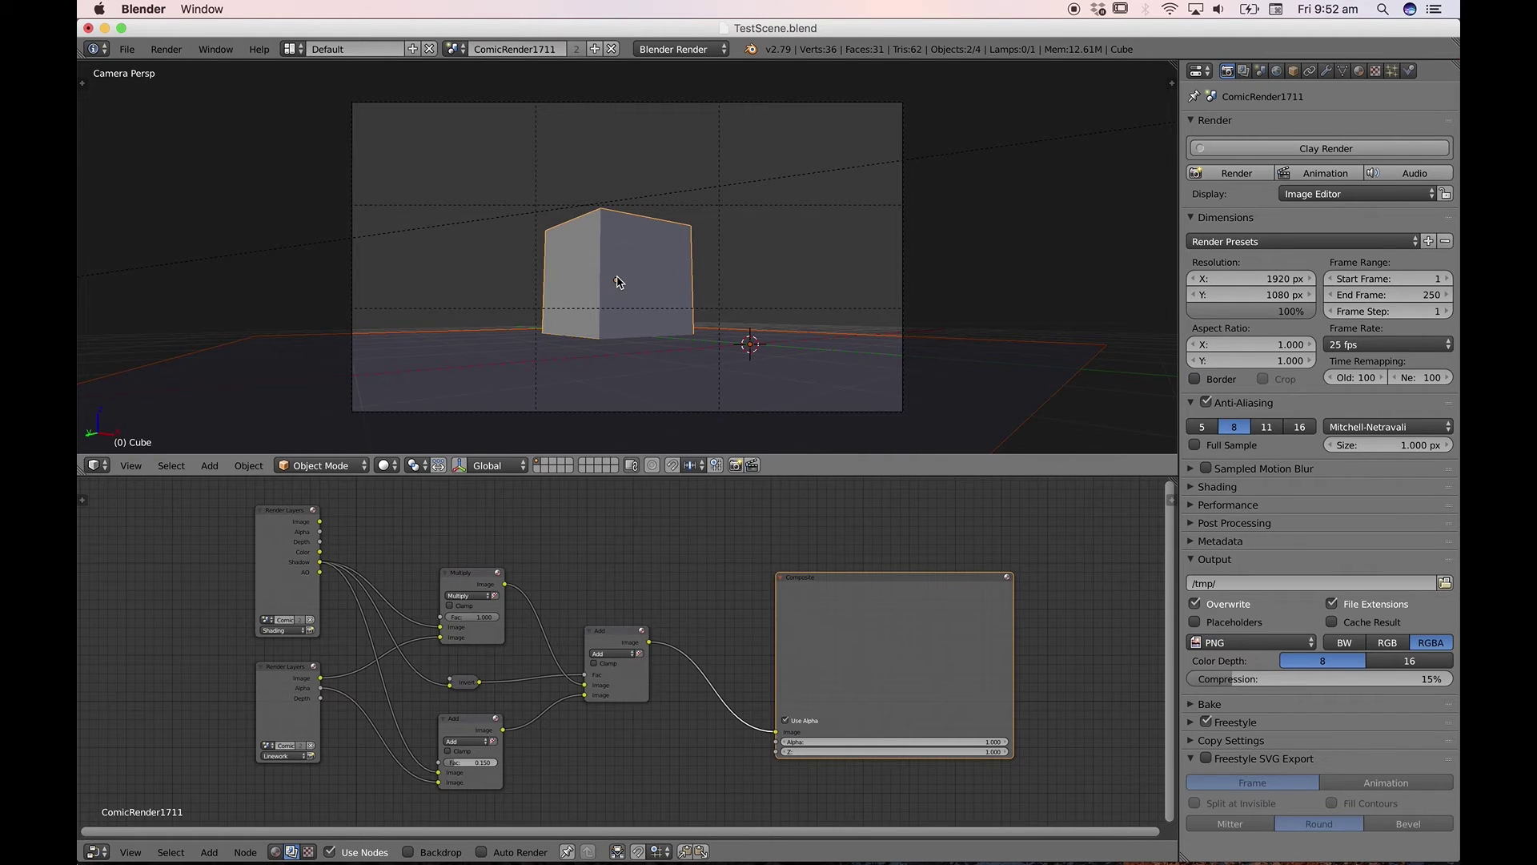
# - Delete the cube and floor plane, then switch back to the original Scene
pyautogui.press('x')
pyautogui.click(616, 284)
pyautogui.click(455, 49)
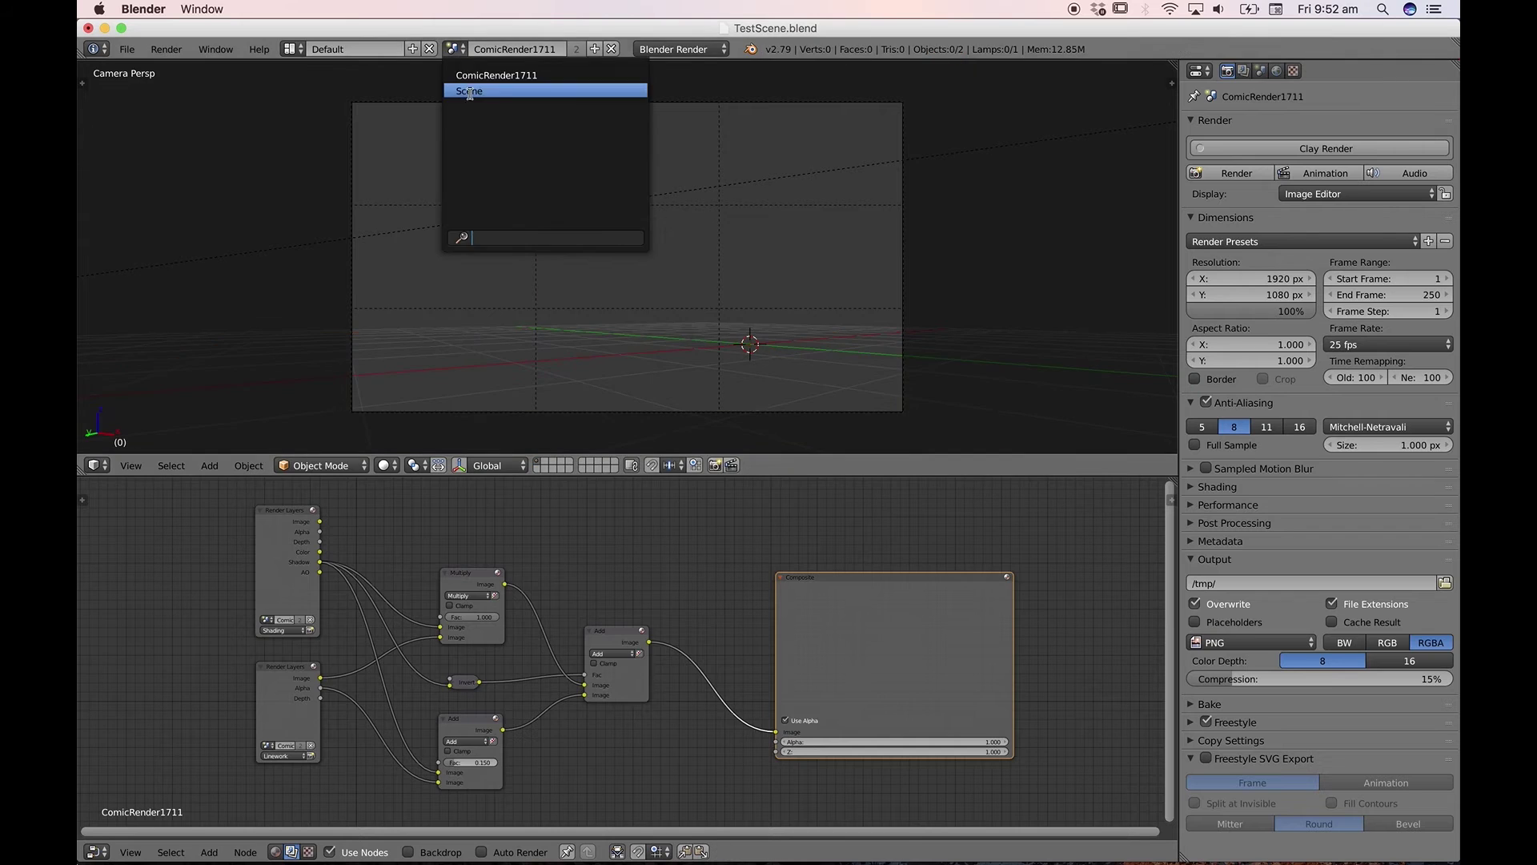
pyautogui.click(468, 109)
# - Select FloorTile01 and the column and link them to the ComicRender1711 scene
pyautogui.rightClick(629, 291)
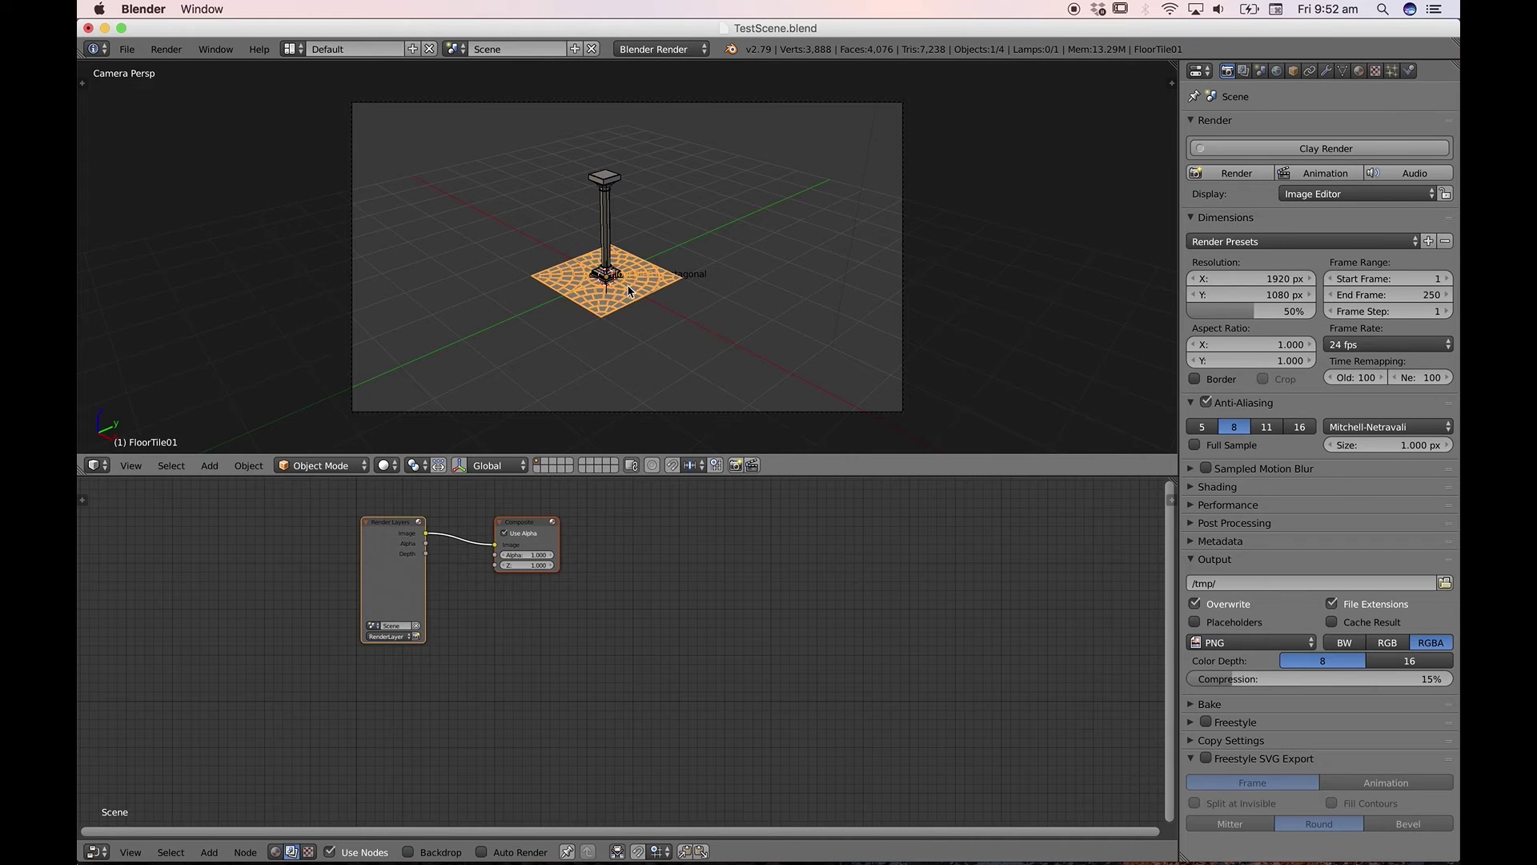
pyautogui.keyDown('shift'); pyautogui.rightClick(605, 210); pyautogui.keyUp('shift')
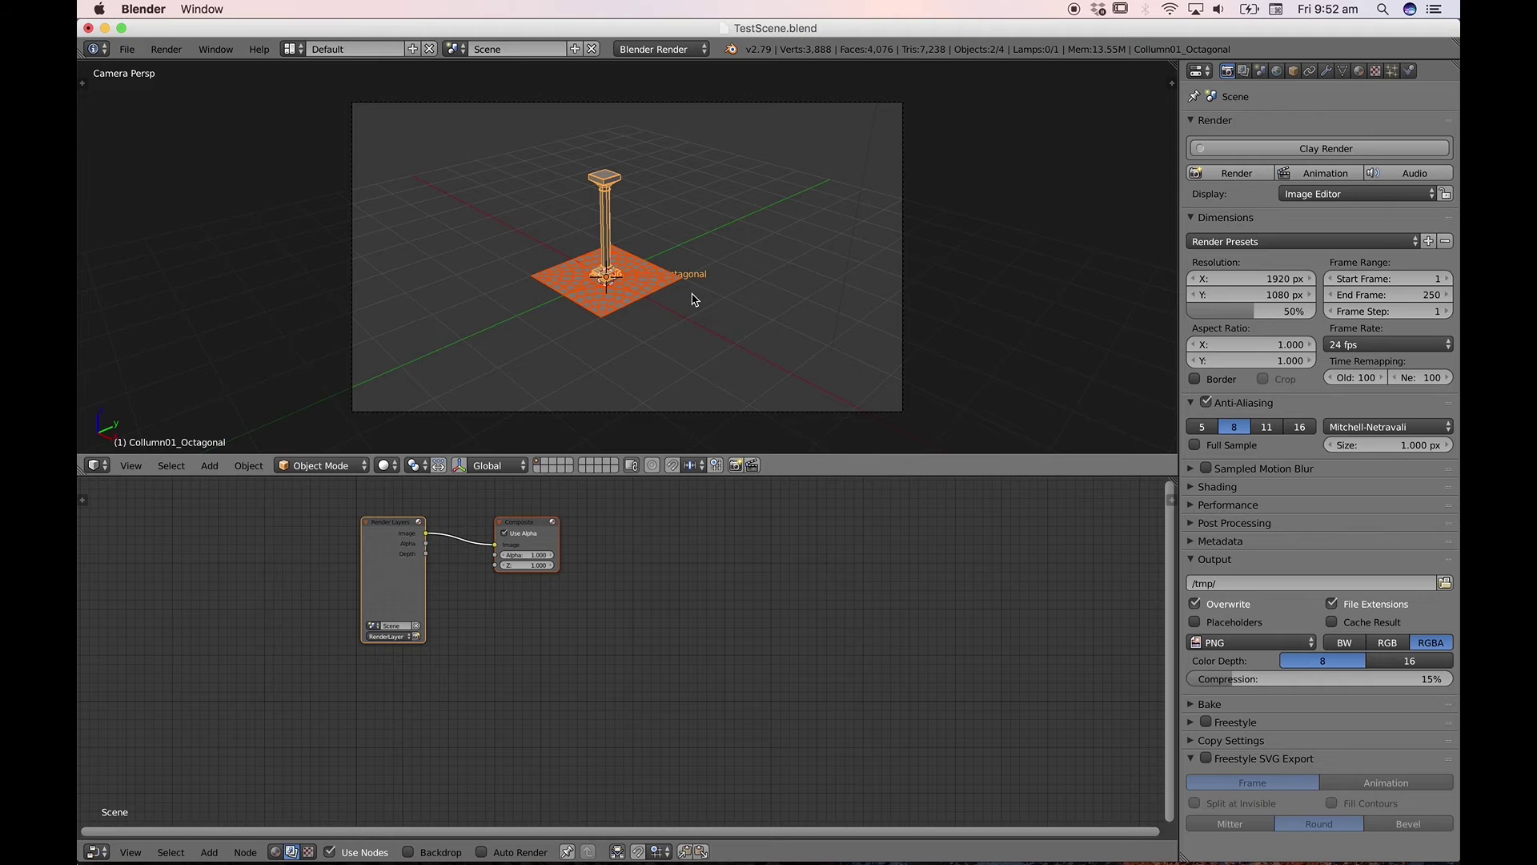
pyautogui.moveTo(693, 299); pyautogui.dragTo(672, 400, button='middle')
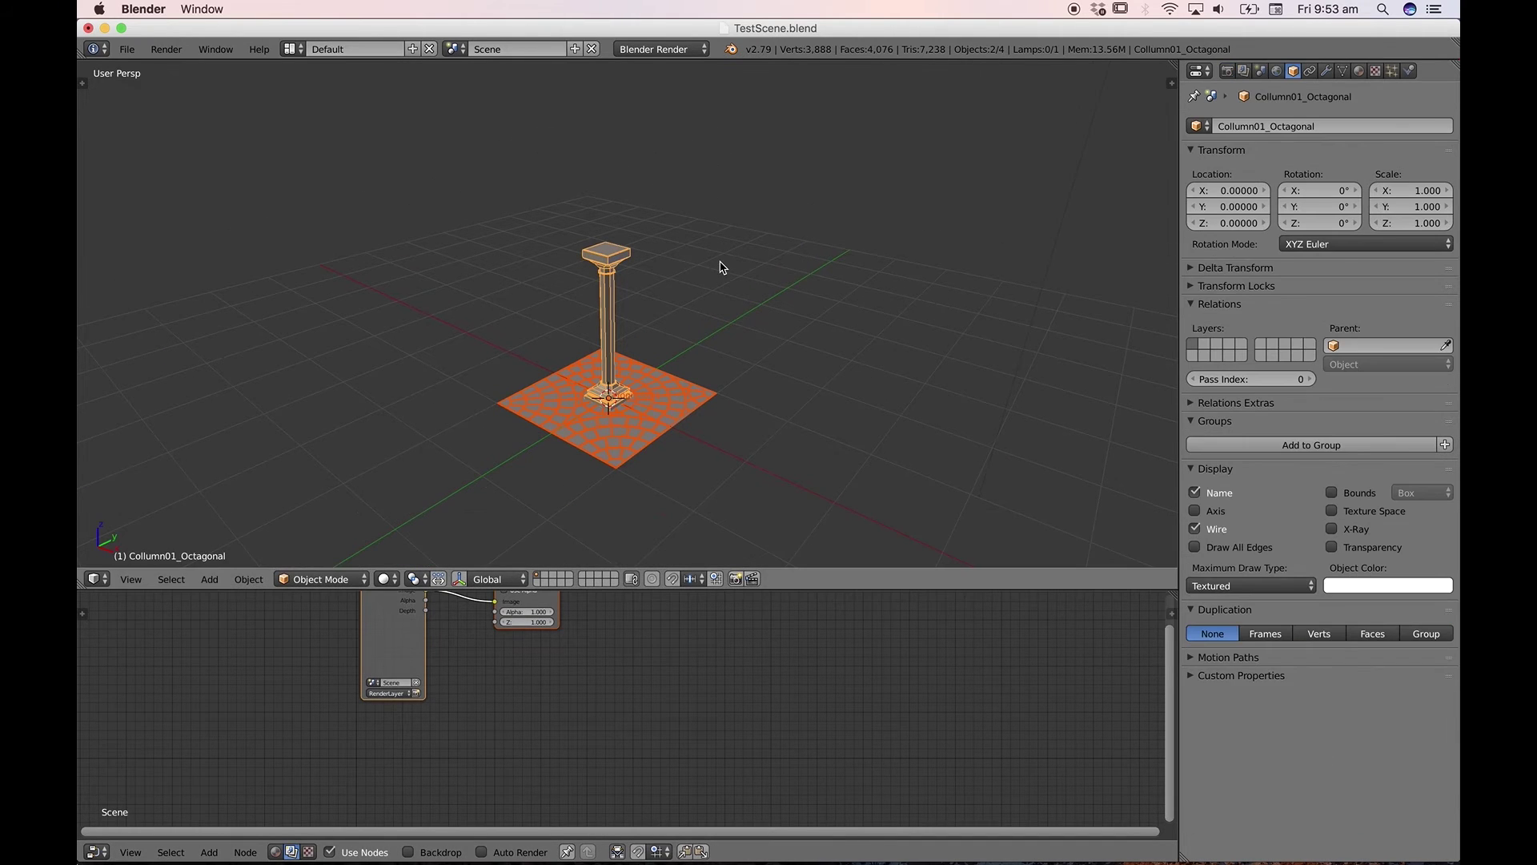
pyautogui.press('space')
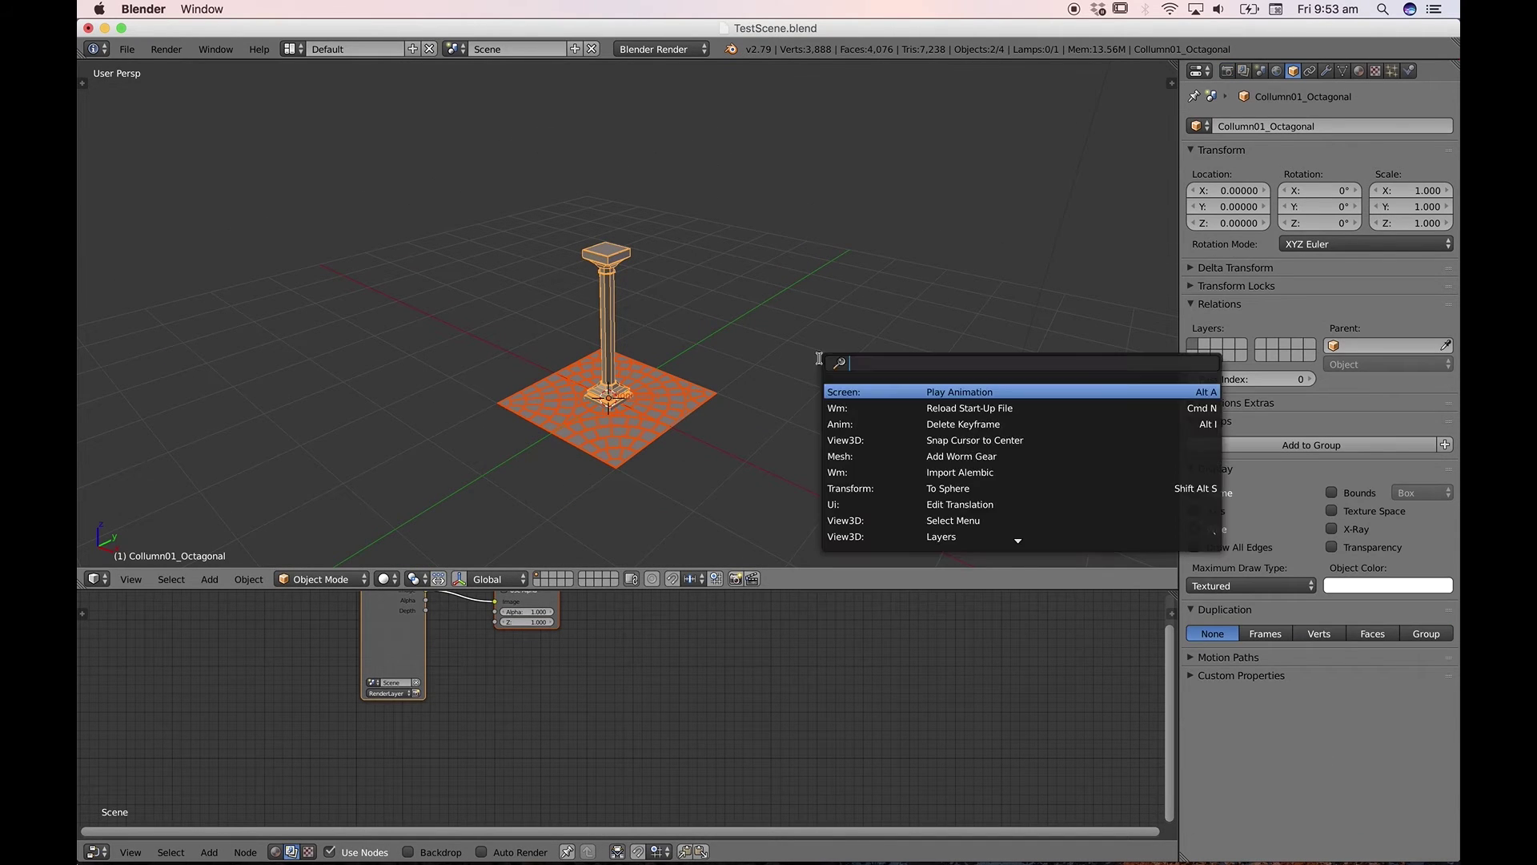
pyautogui.write('scene')
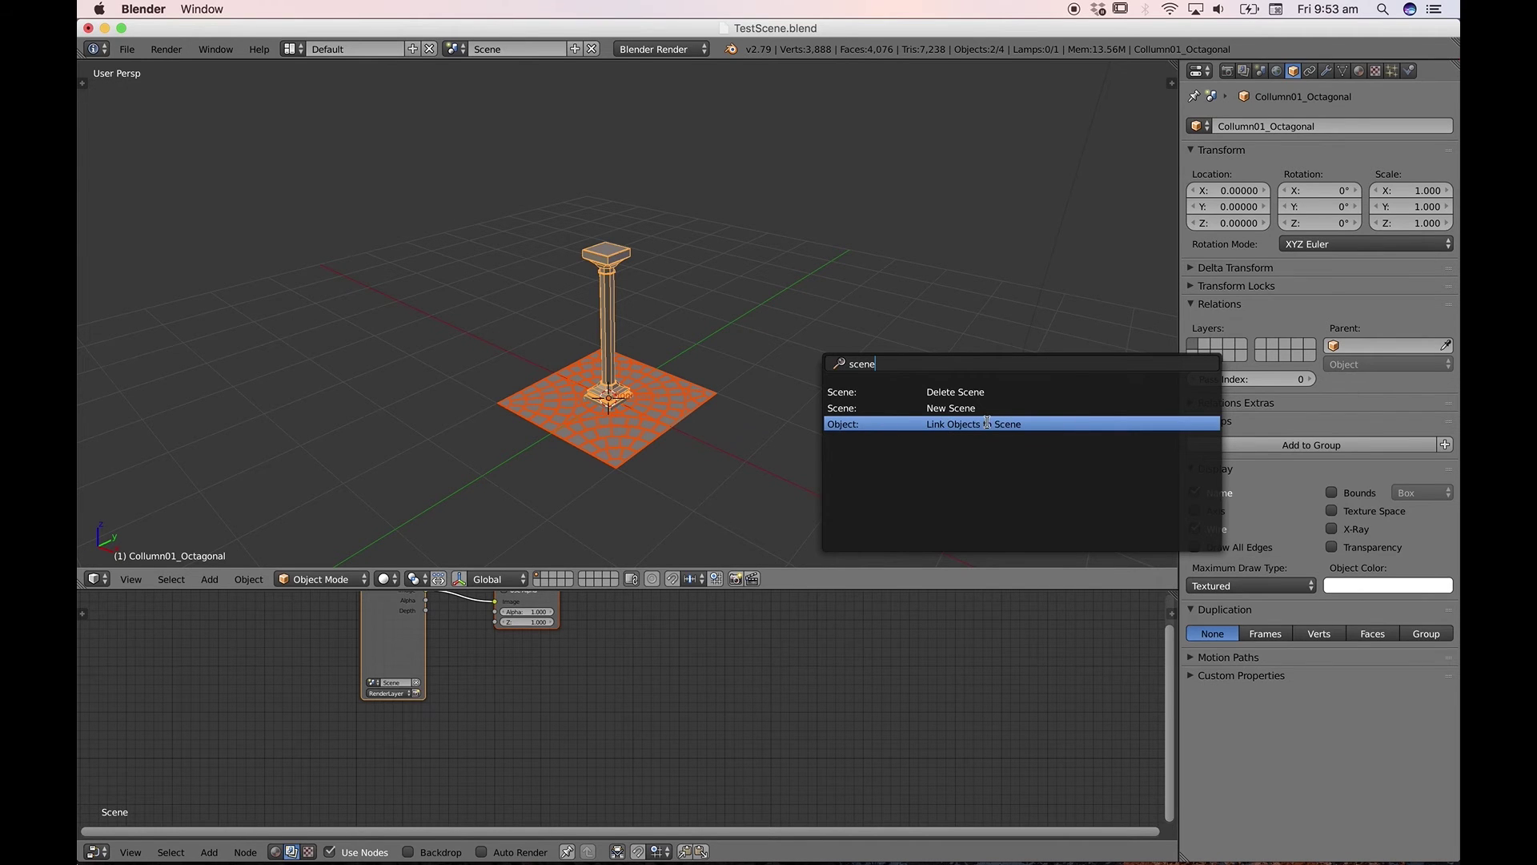
pyautogui.click(987, 424)
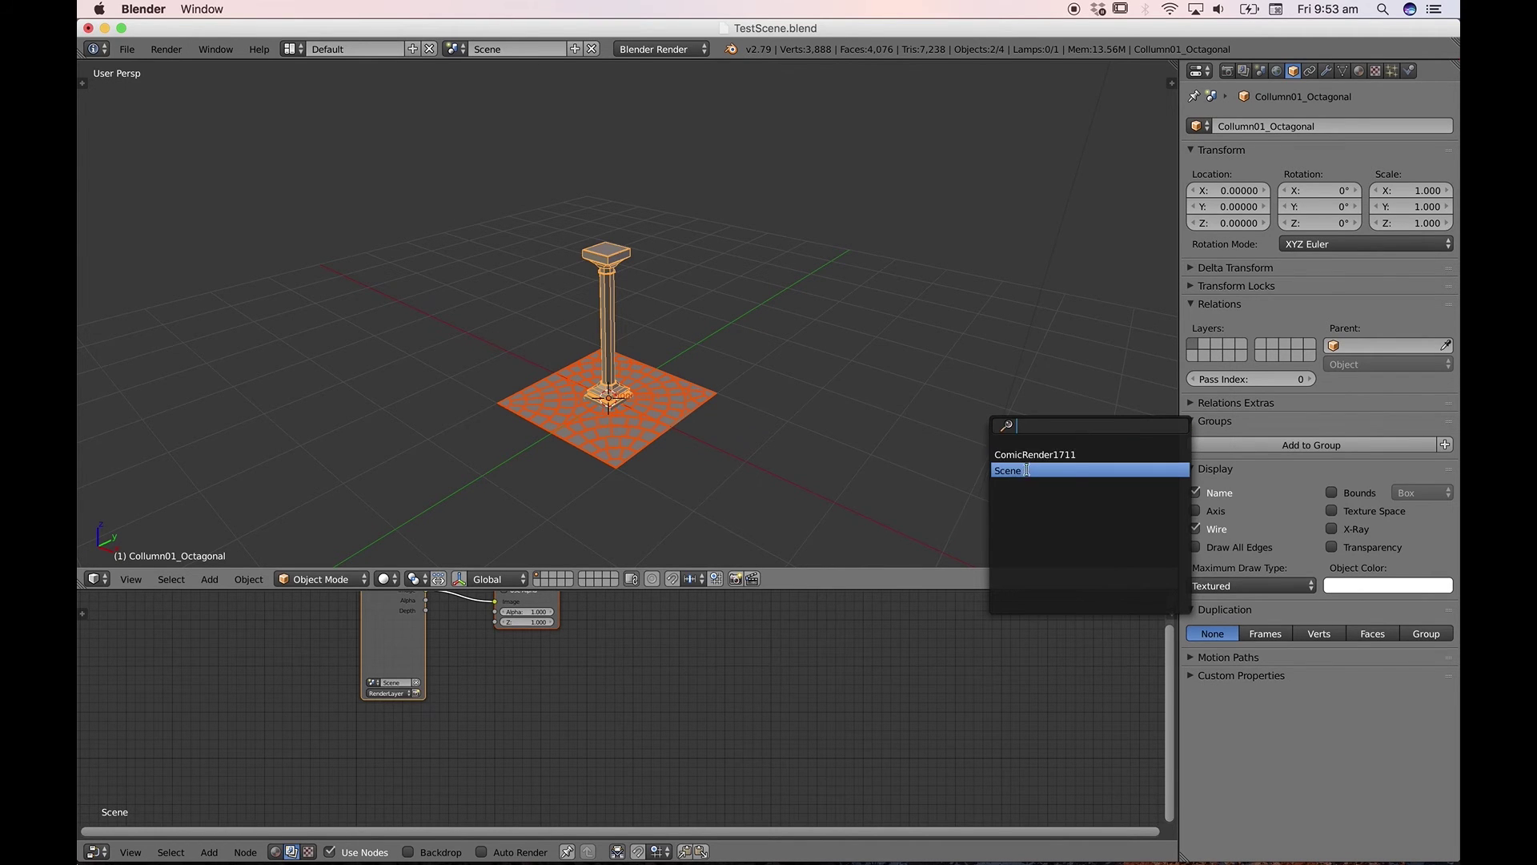
pyautogui.click(1064, 454)
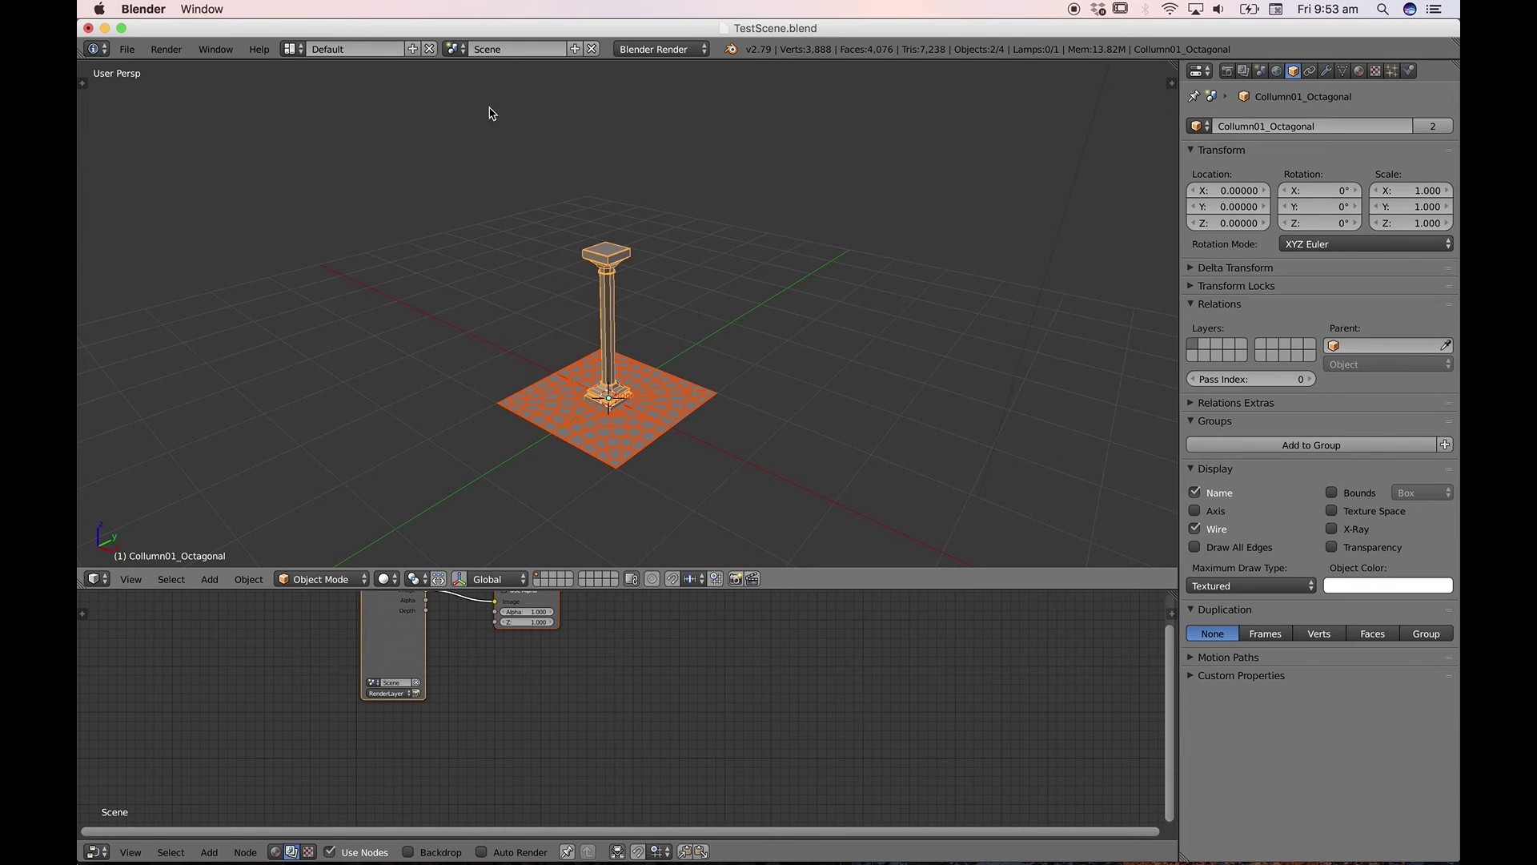
# - Switch to ComicRender1711, look through its camera, and select Camera.001
pyautogui.click(453, 48)
pyautogui.click(487, 75)
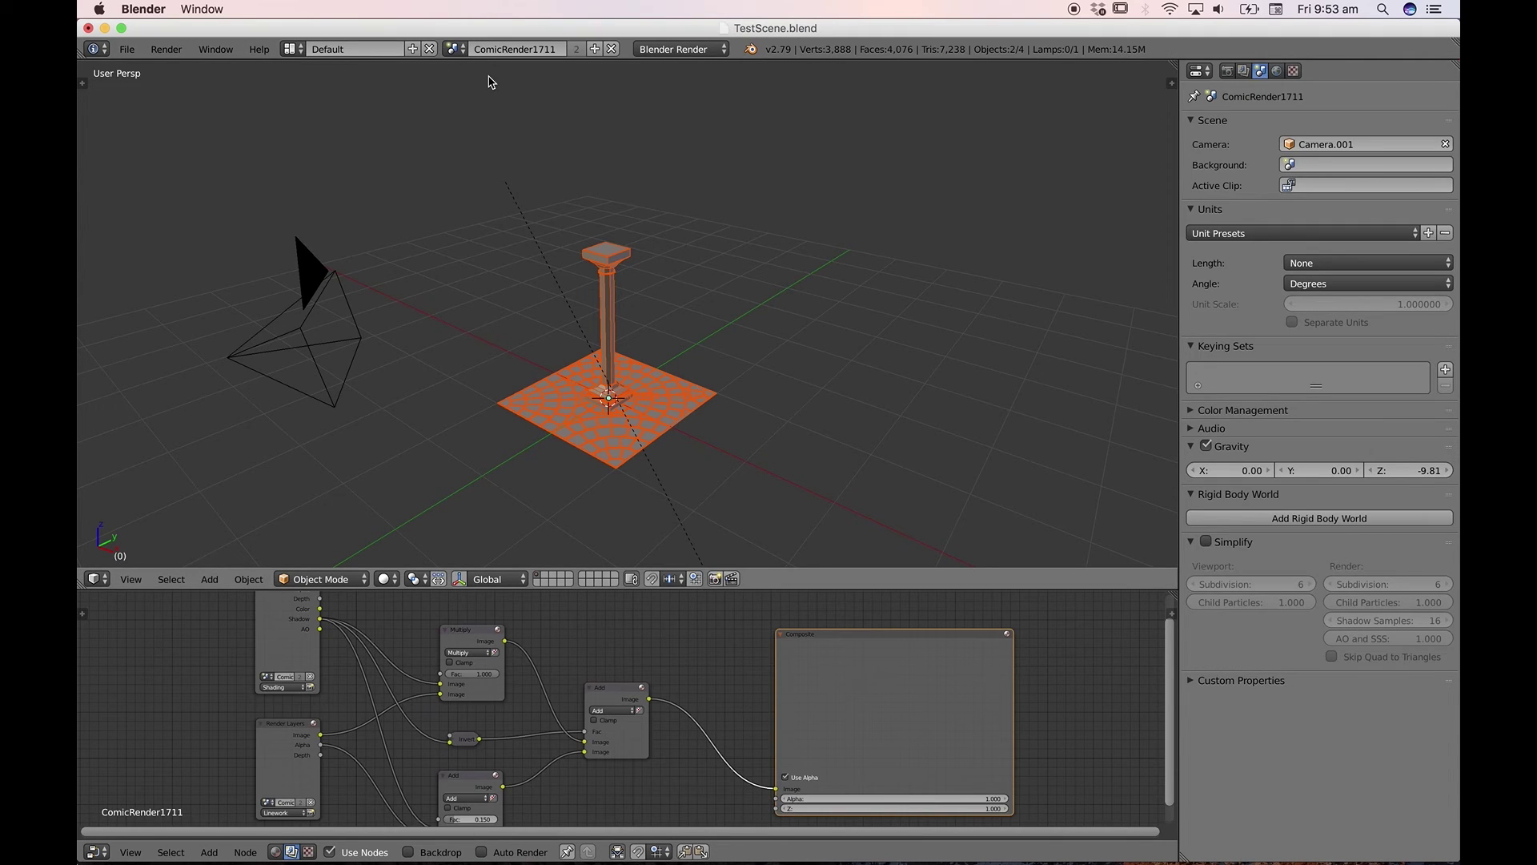
pyautogui.press('KP_0')
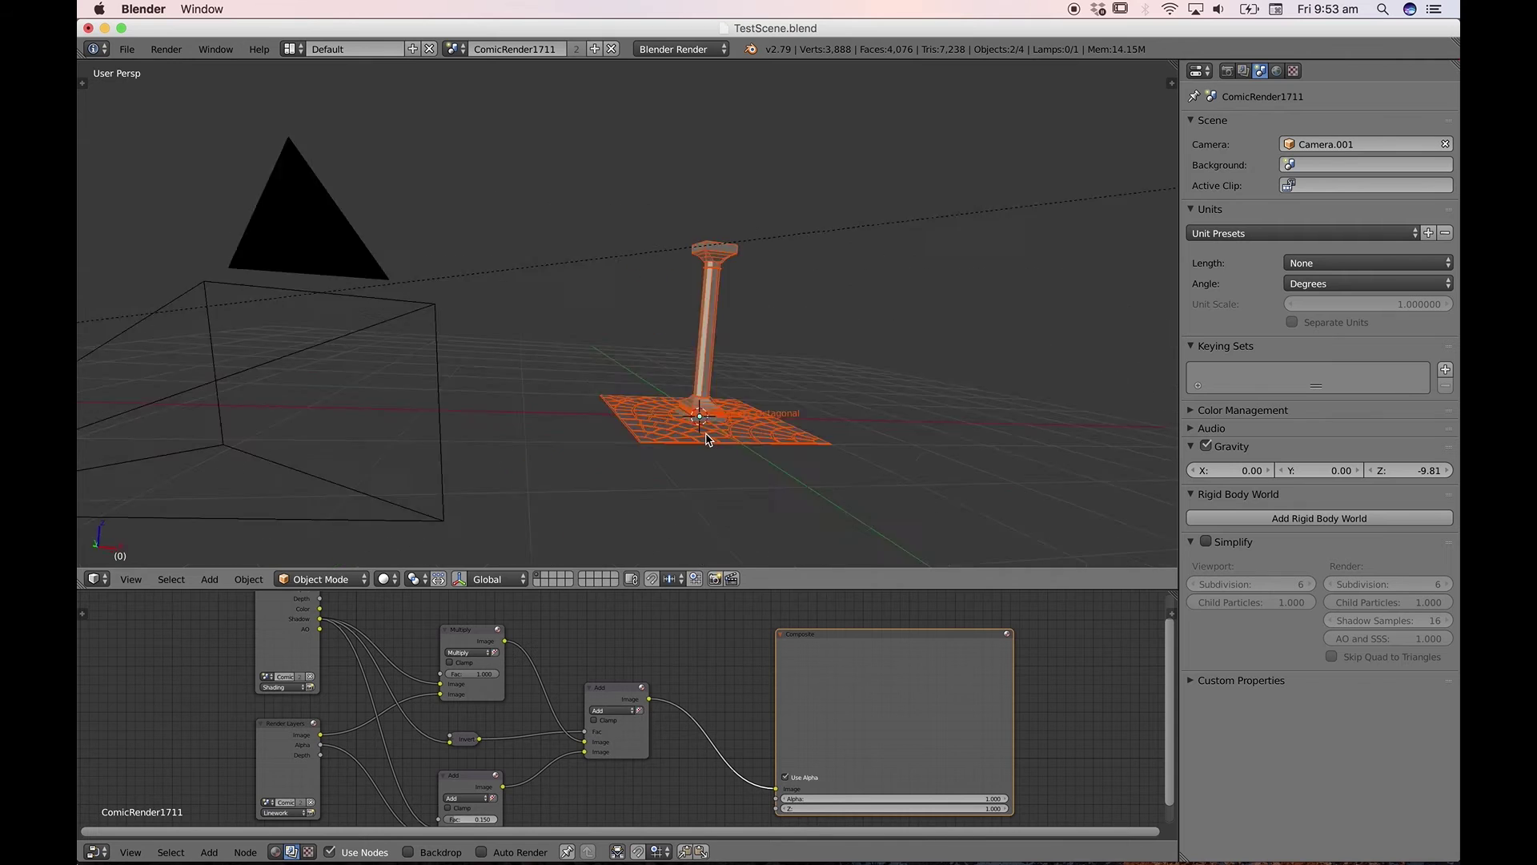
pyautogui.rightClick(773, 472)
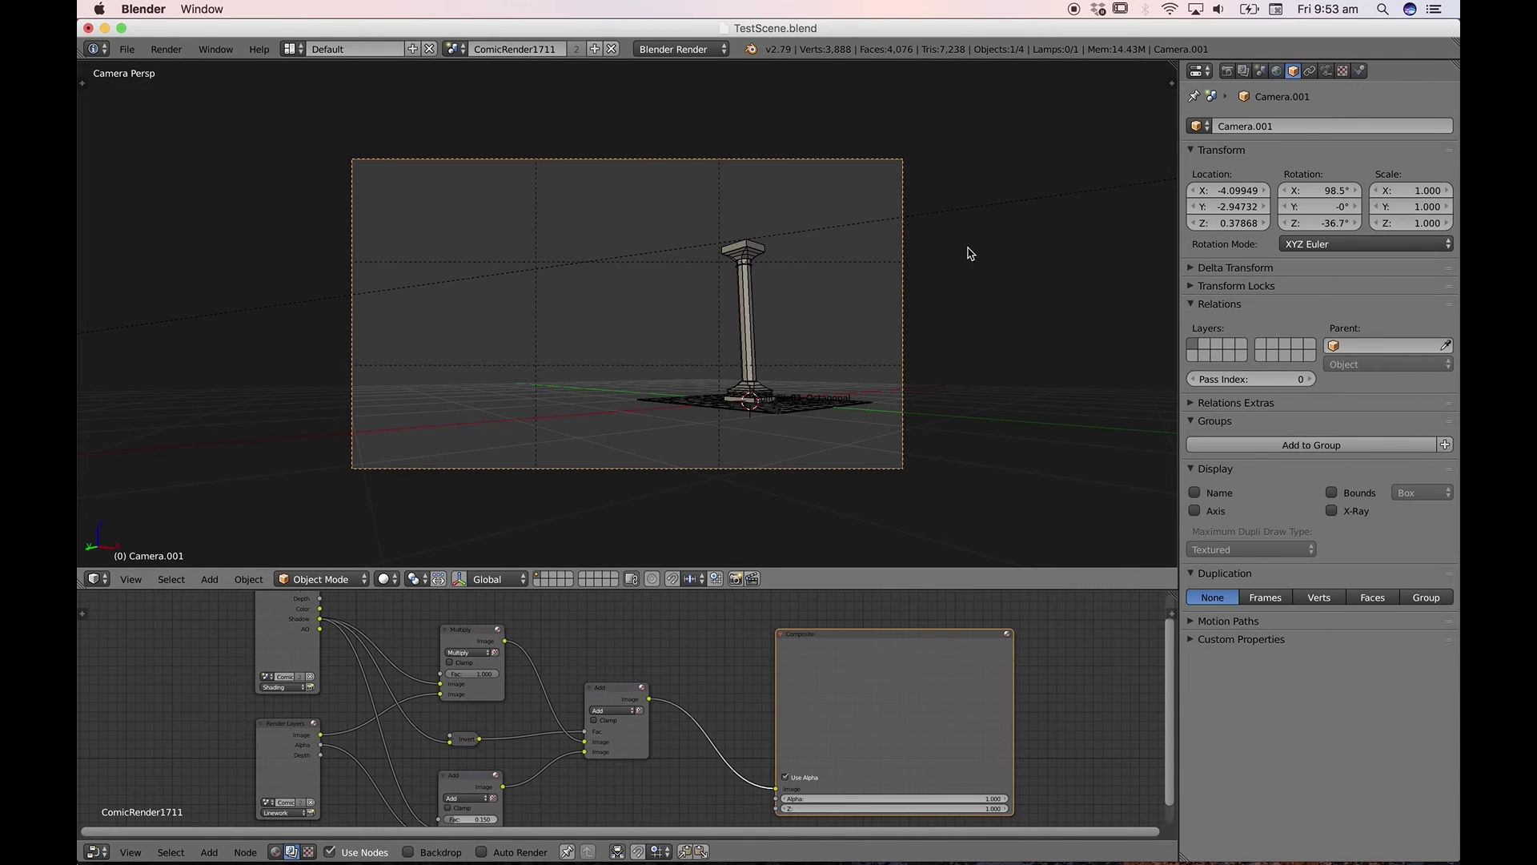
# - Move Camera.001 along global X and local Z so the column fills the frame
pyautogui.press('g')
pyautogui.press('x')
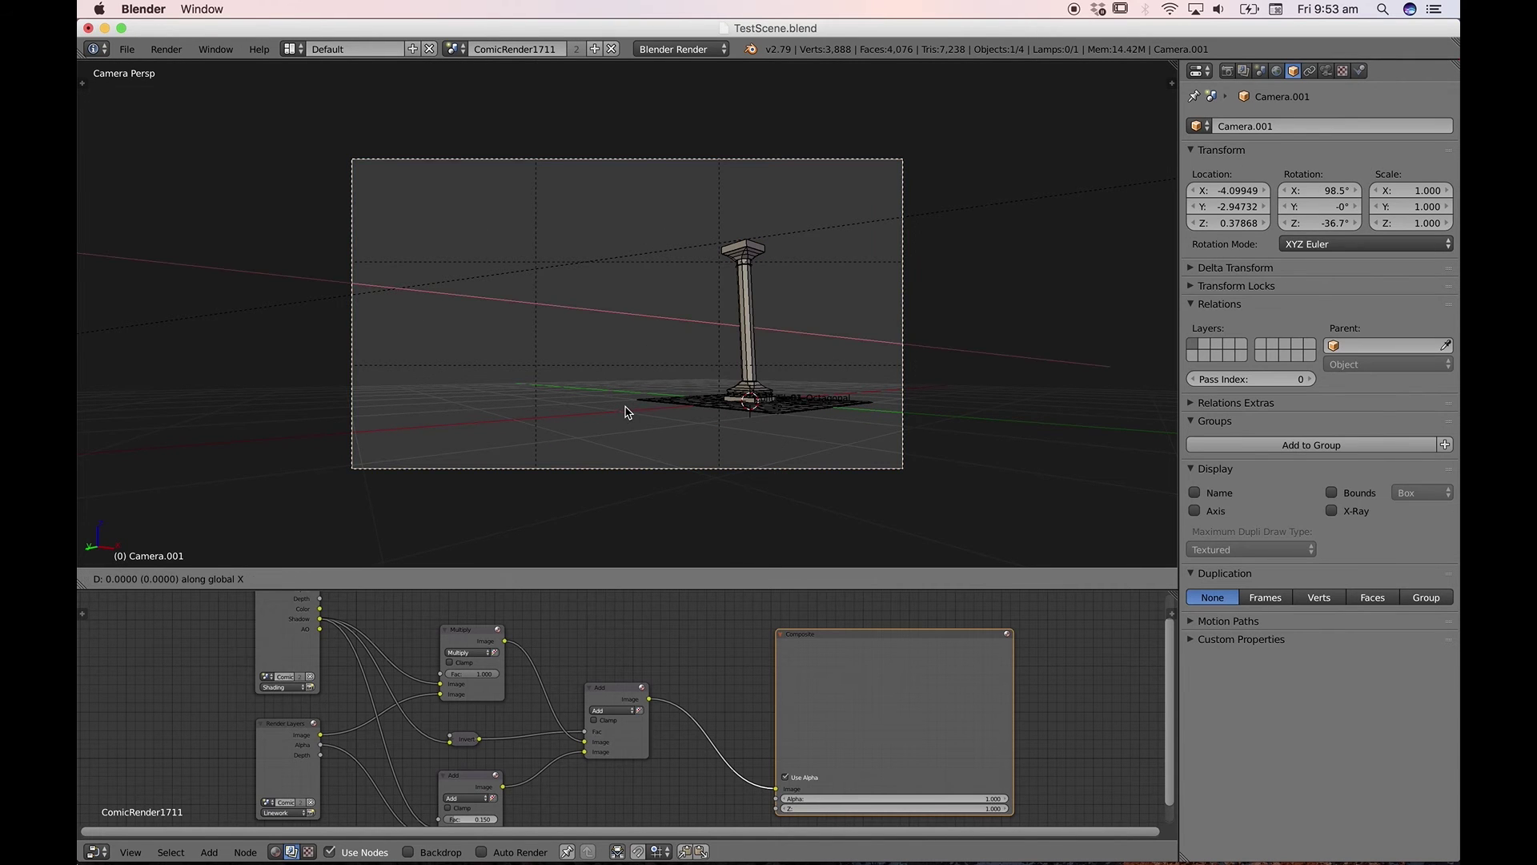
pyautogui.click(694, 412)
pyautogui.press('g')
pyautogui.press('z')
pyautogui.press('z')
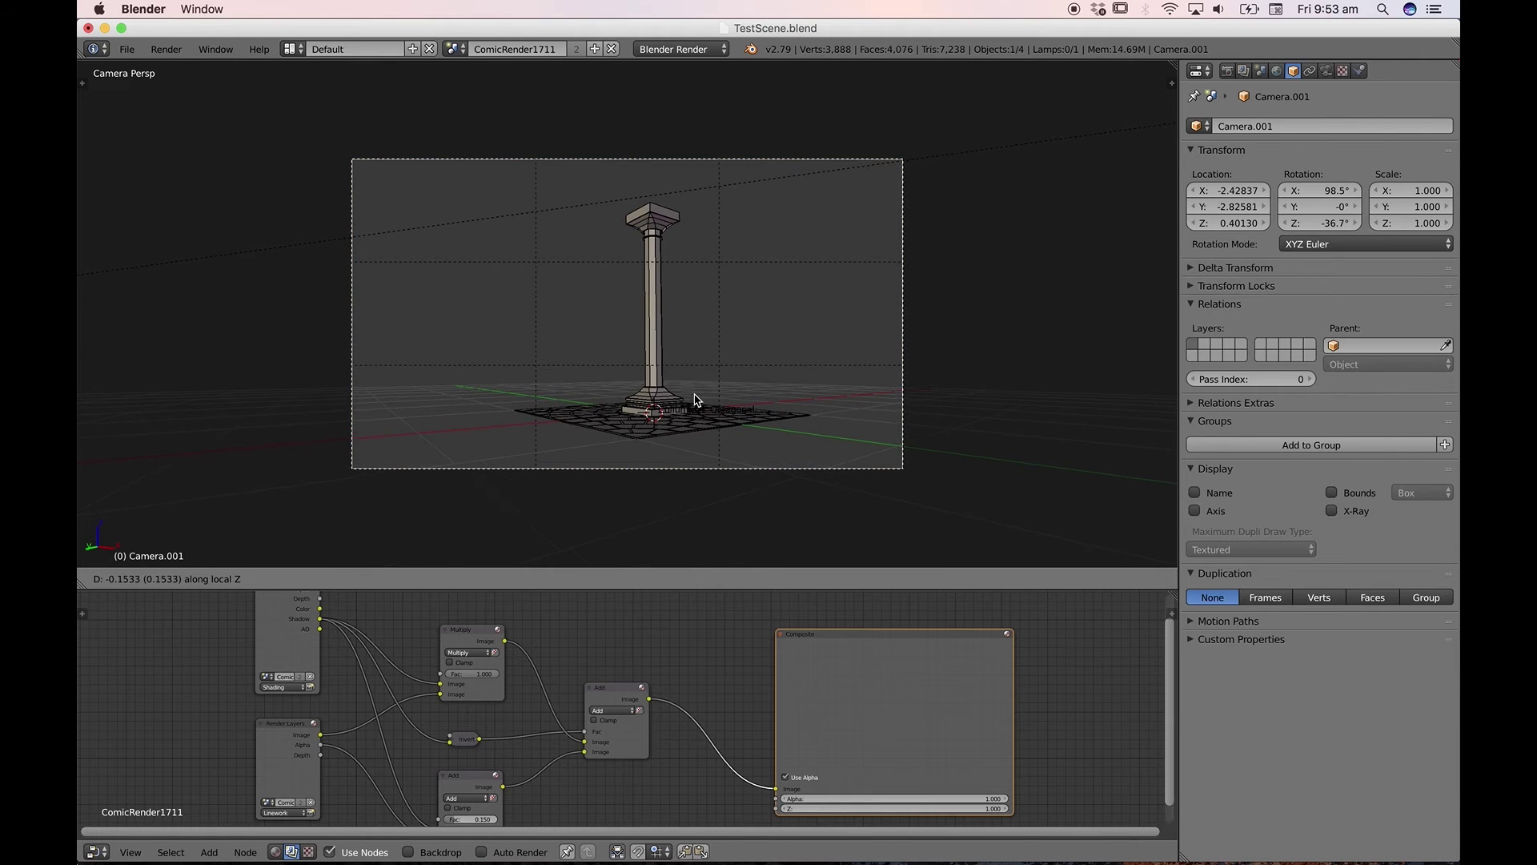
pyautogui.click(694, 406)
# - Switch the viewport to Material shading and rotate the Sun lamp, including a turn around Z
pyautogui.click(387, 579)
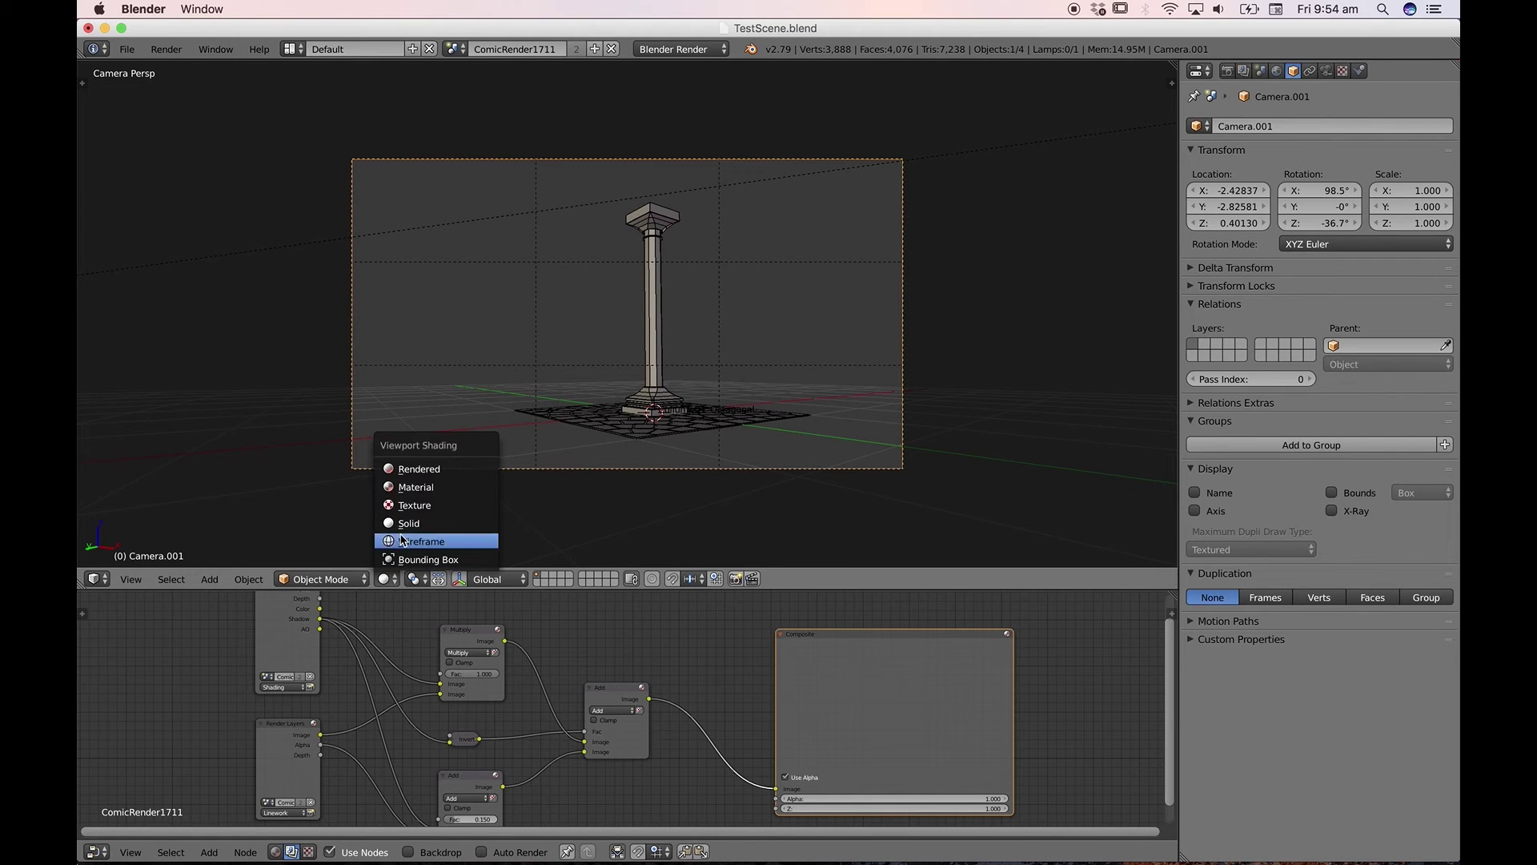
pyautogui.click(416, 487)
pyautogui.rightClick(521, 214)
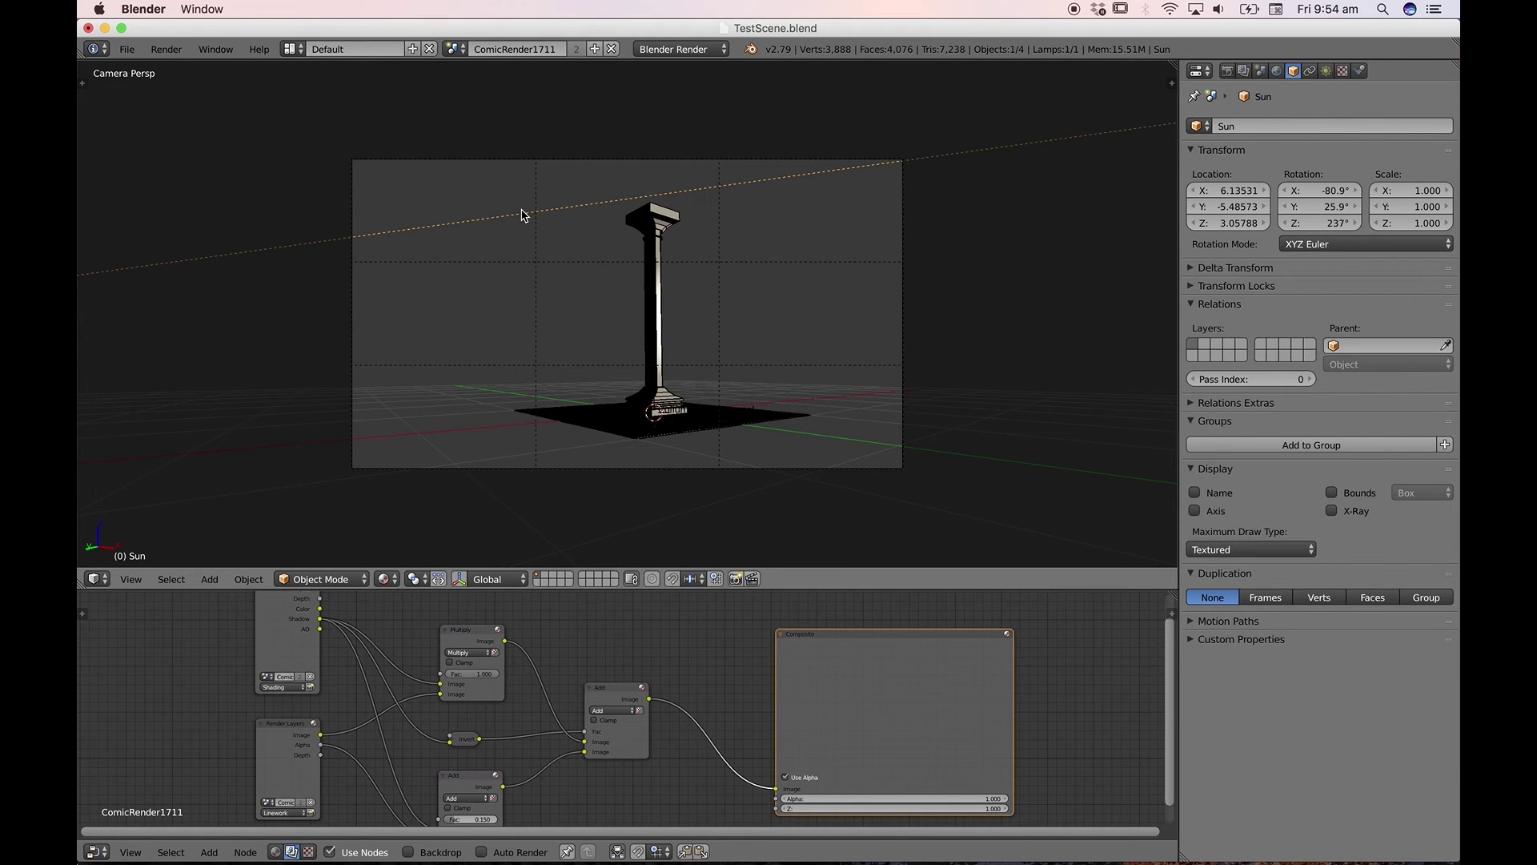
pyautogui.press('r')
pyautogui.click(596, 377)
pyautogui.moveTo(596, 376)
pyautogui.mouseDown(button='middle')
pyautogui.moveTo(605, 399)
pyautogui.moveTo(583, 401)
pyautogui.mouseUp(button='middle')
pyautogui.press('r')
pyautogui.press('z')
pyautogui.click(632, 325)
# - Re-angle the Sun further from top and right views, then return to the camera view
pyautogui.moveTo(633, 325); pyautogui.dragTo(623, 314, button='middle')
pyautogui.press('r')
pyautogui.click(641, 400)
pyautogui.press('KP_7')
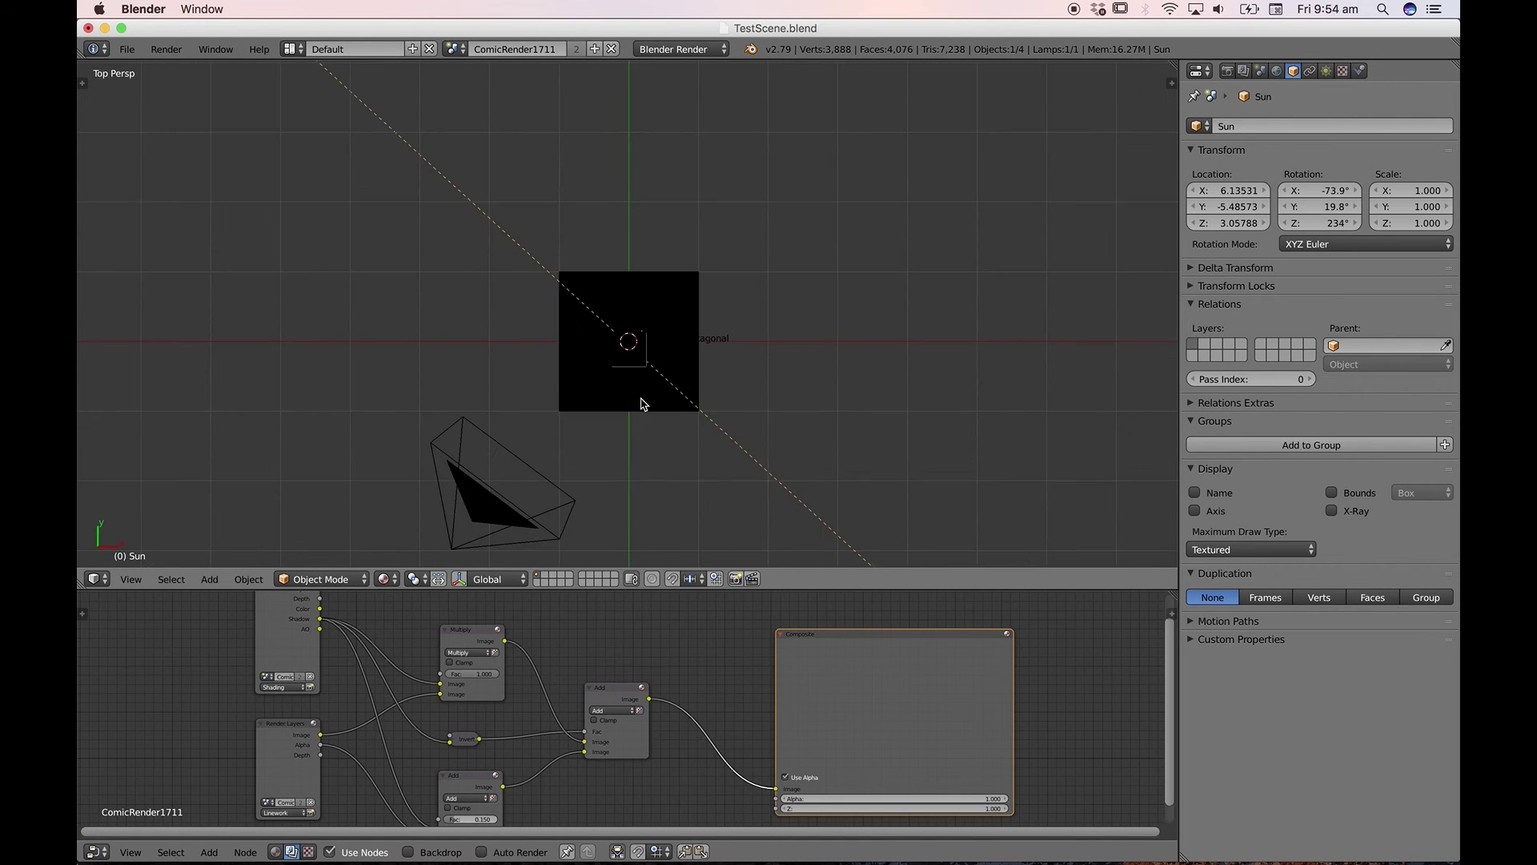
pyautogui.press('KP_3')
pyautogui.press('r')
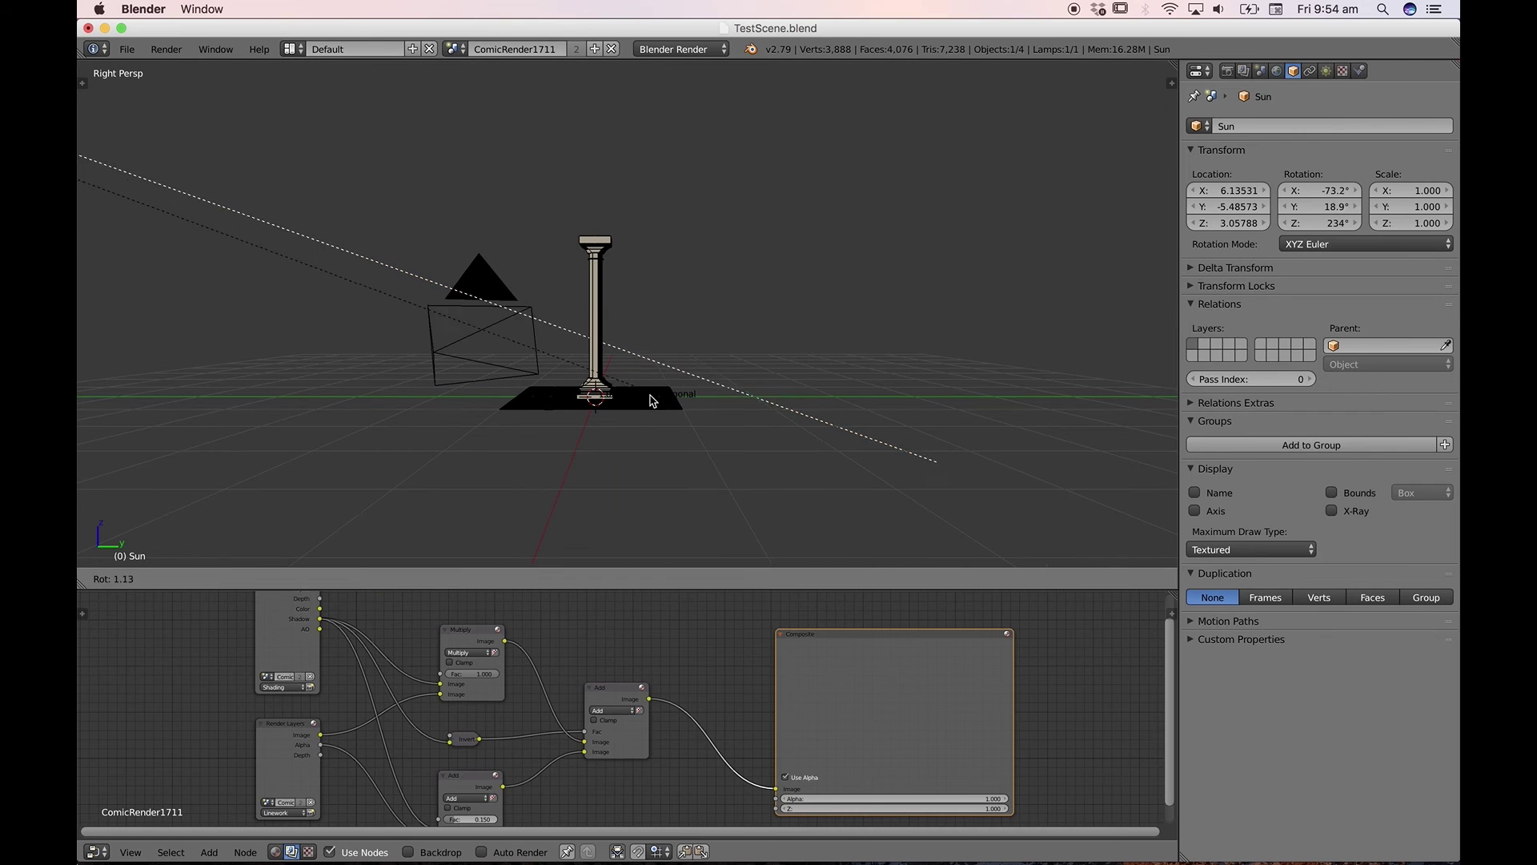
pyautogui.click(549, 110)
pyautogui.press('KP_0')
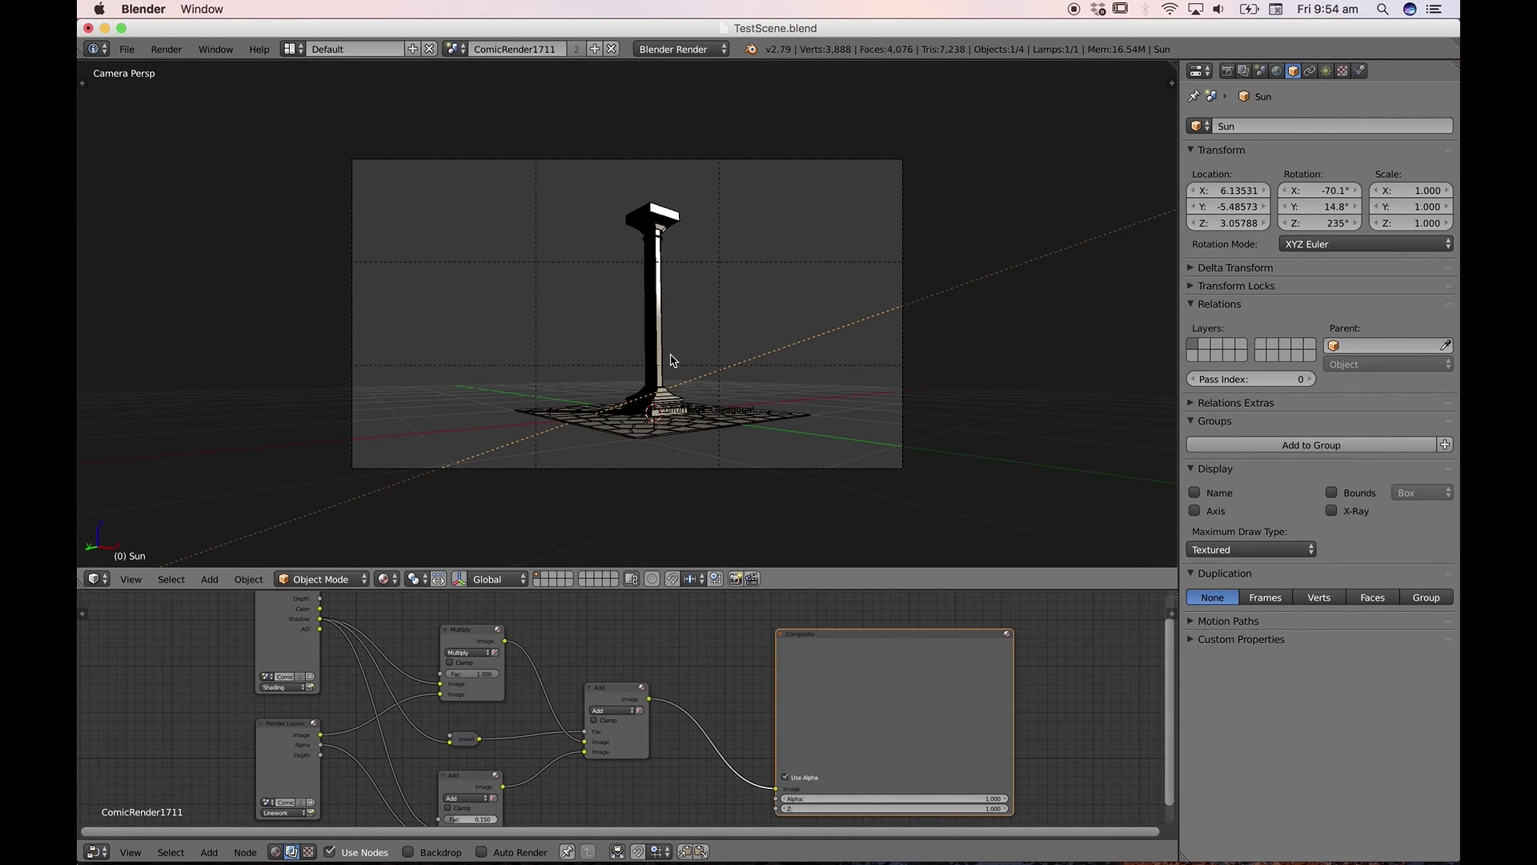
# - Move Camera.001 to X −1.73, turn it to −32.3° around Z, and adjust its height
pyautogui.rightClick(766, 179)
pyautogui.press('g')
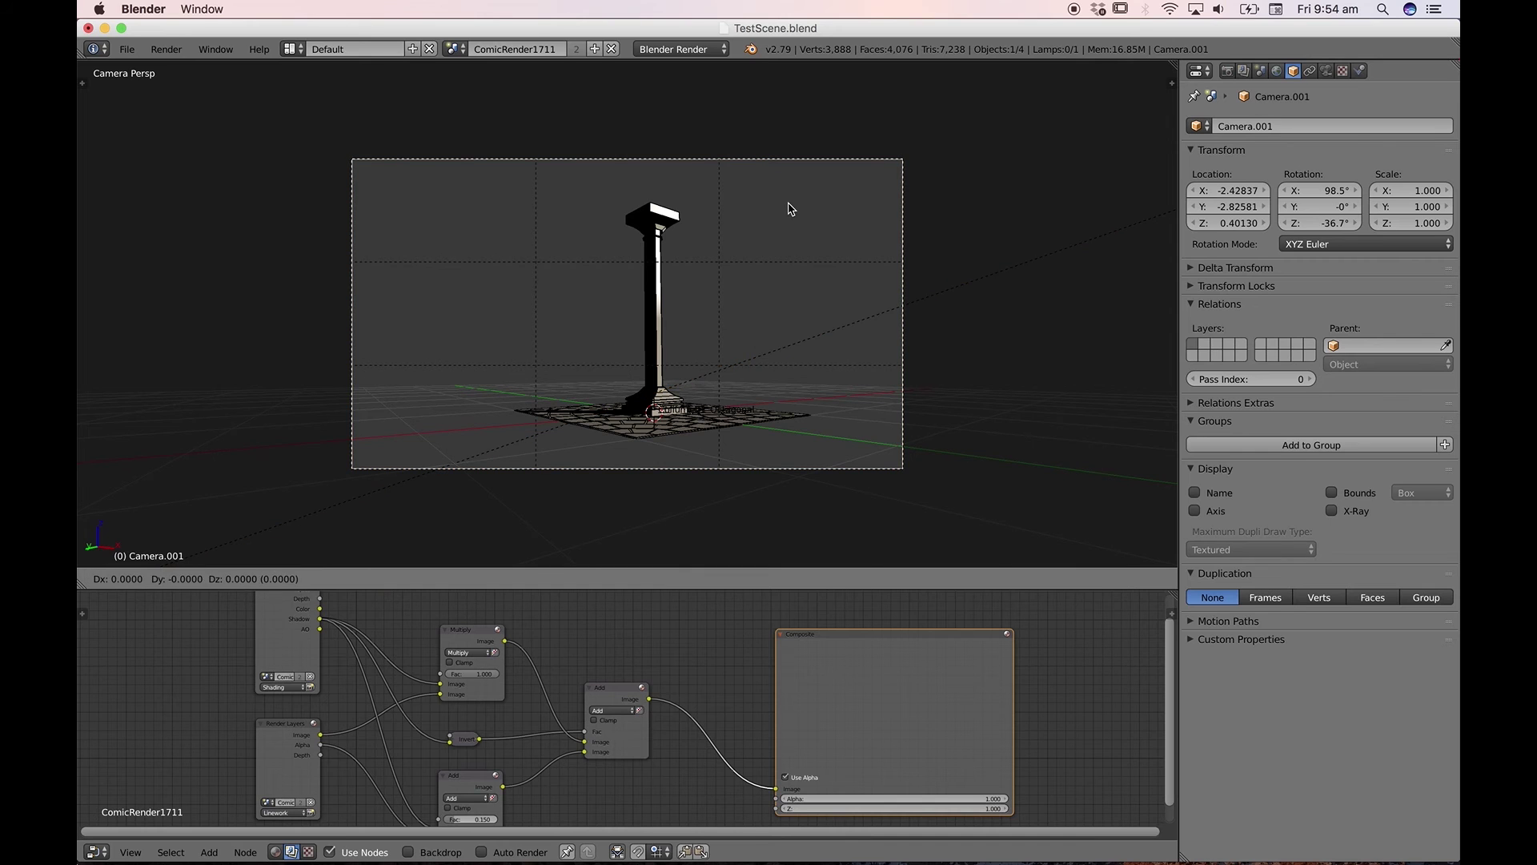
pyautogui.press('x')
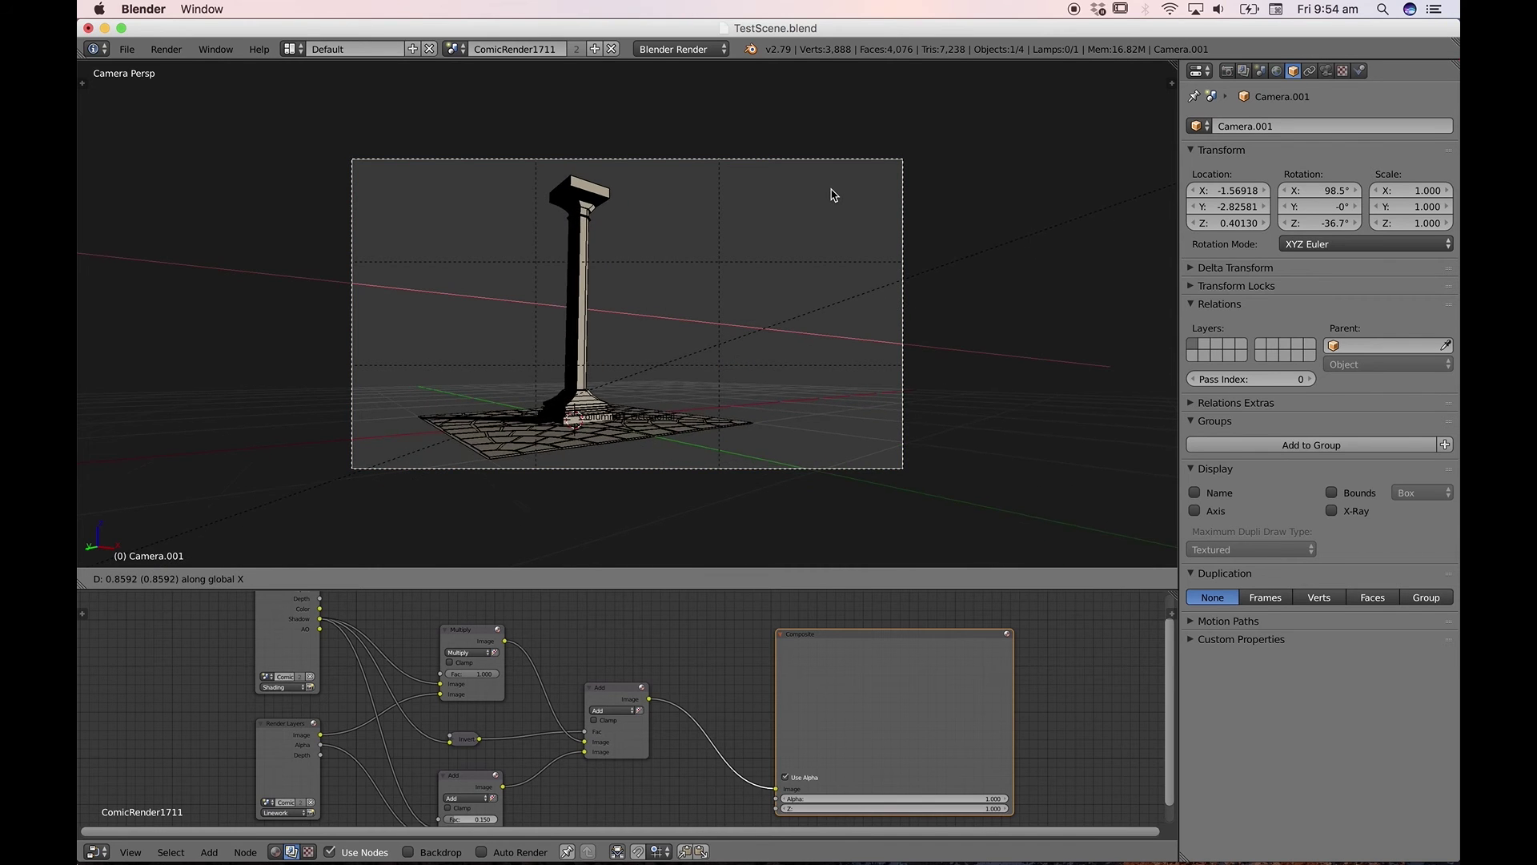
pyautogui.click(833, 195)
pyautogui.press('r')
pyautogui.press('z')
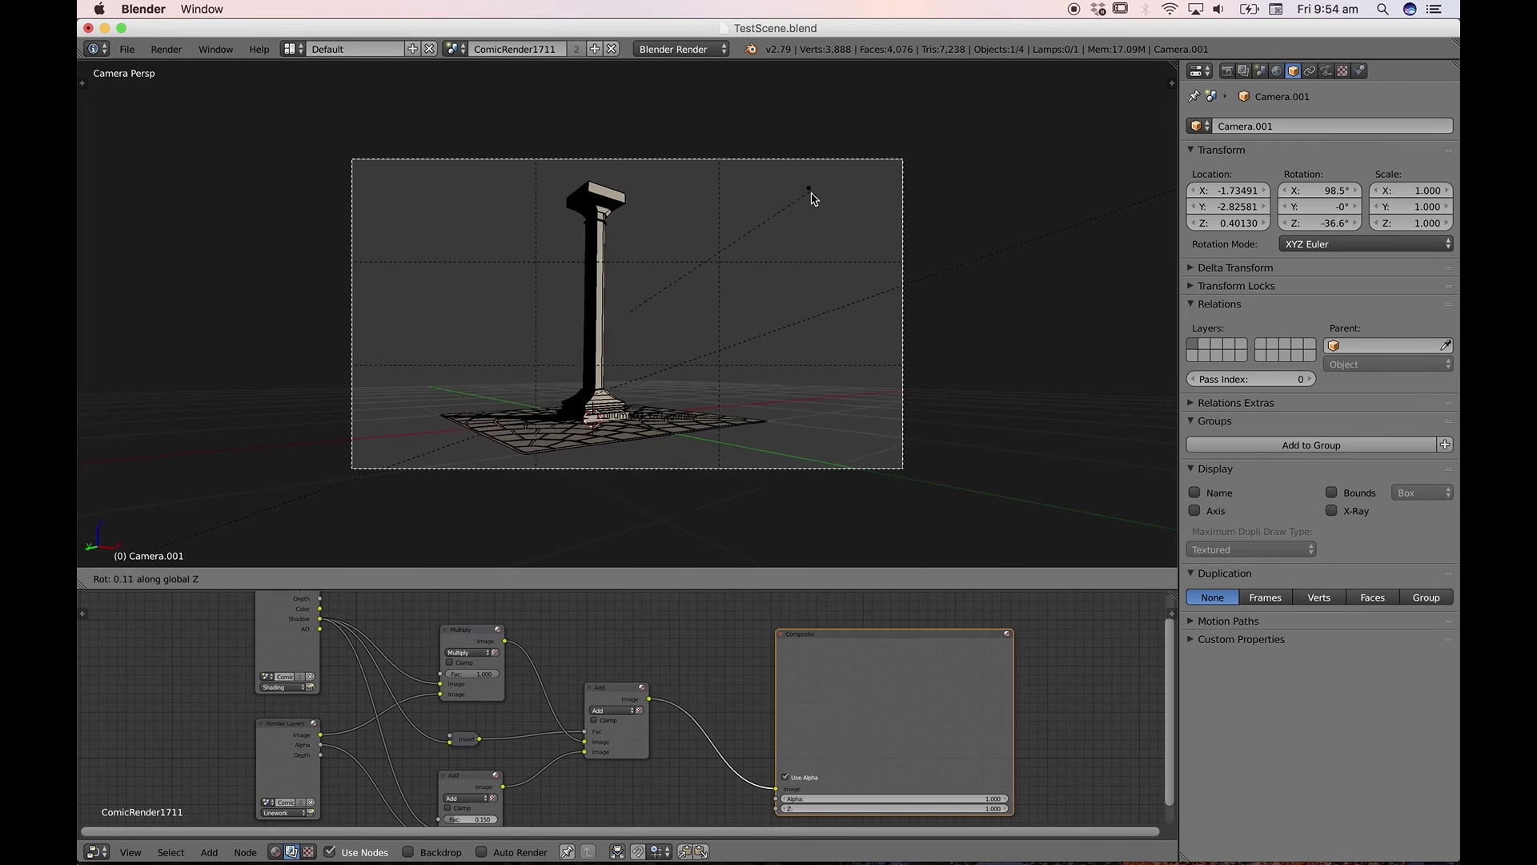
pyautogui.click(803, 218)
pyautogui.press('g')
pyautogui.press('z')
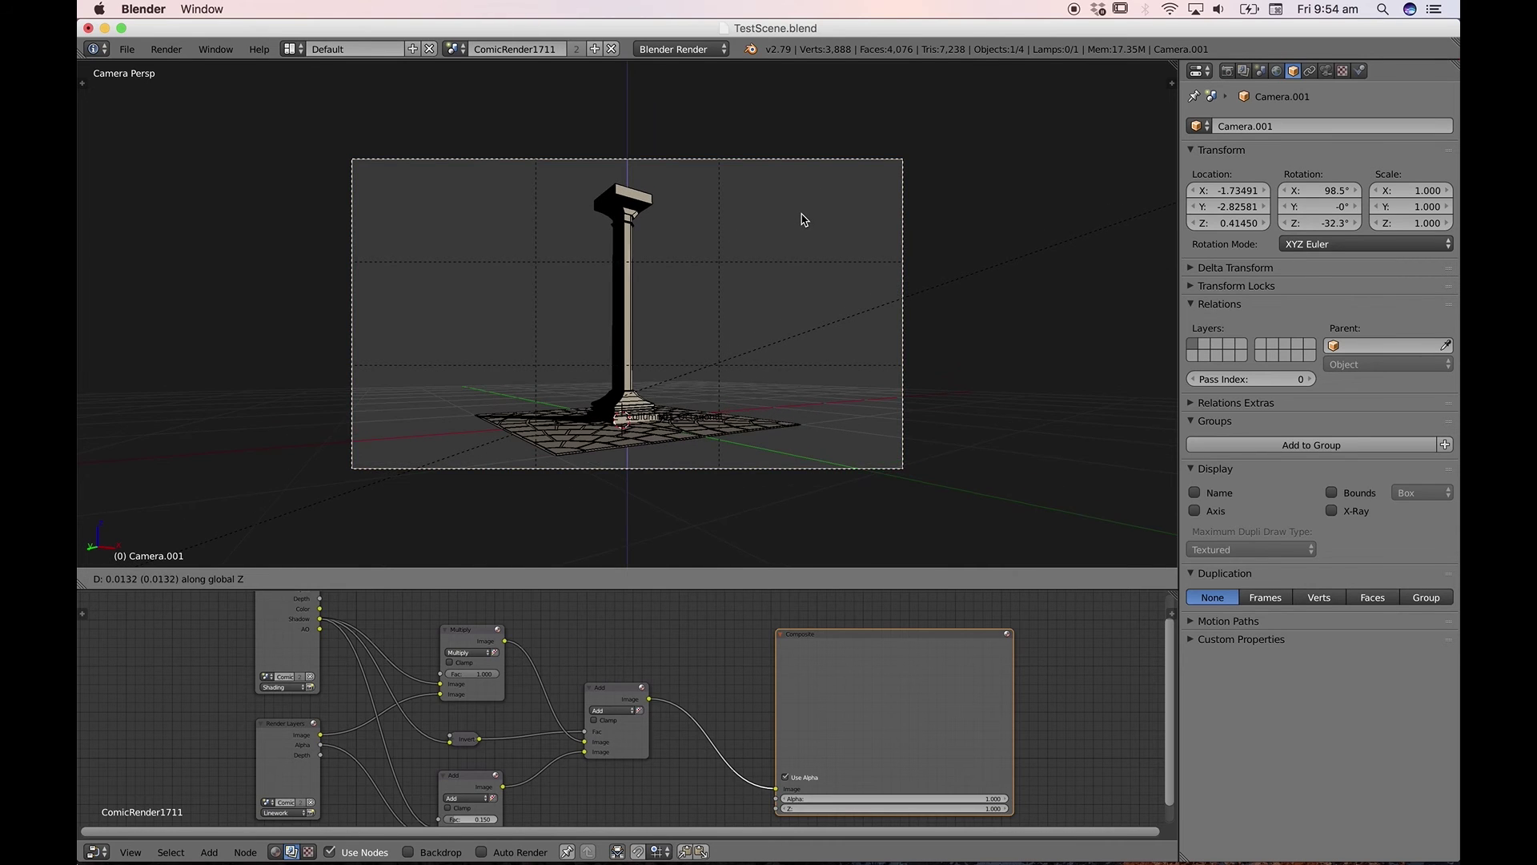
pyautogui.click(803, 218)
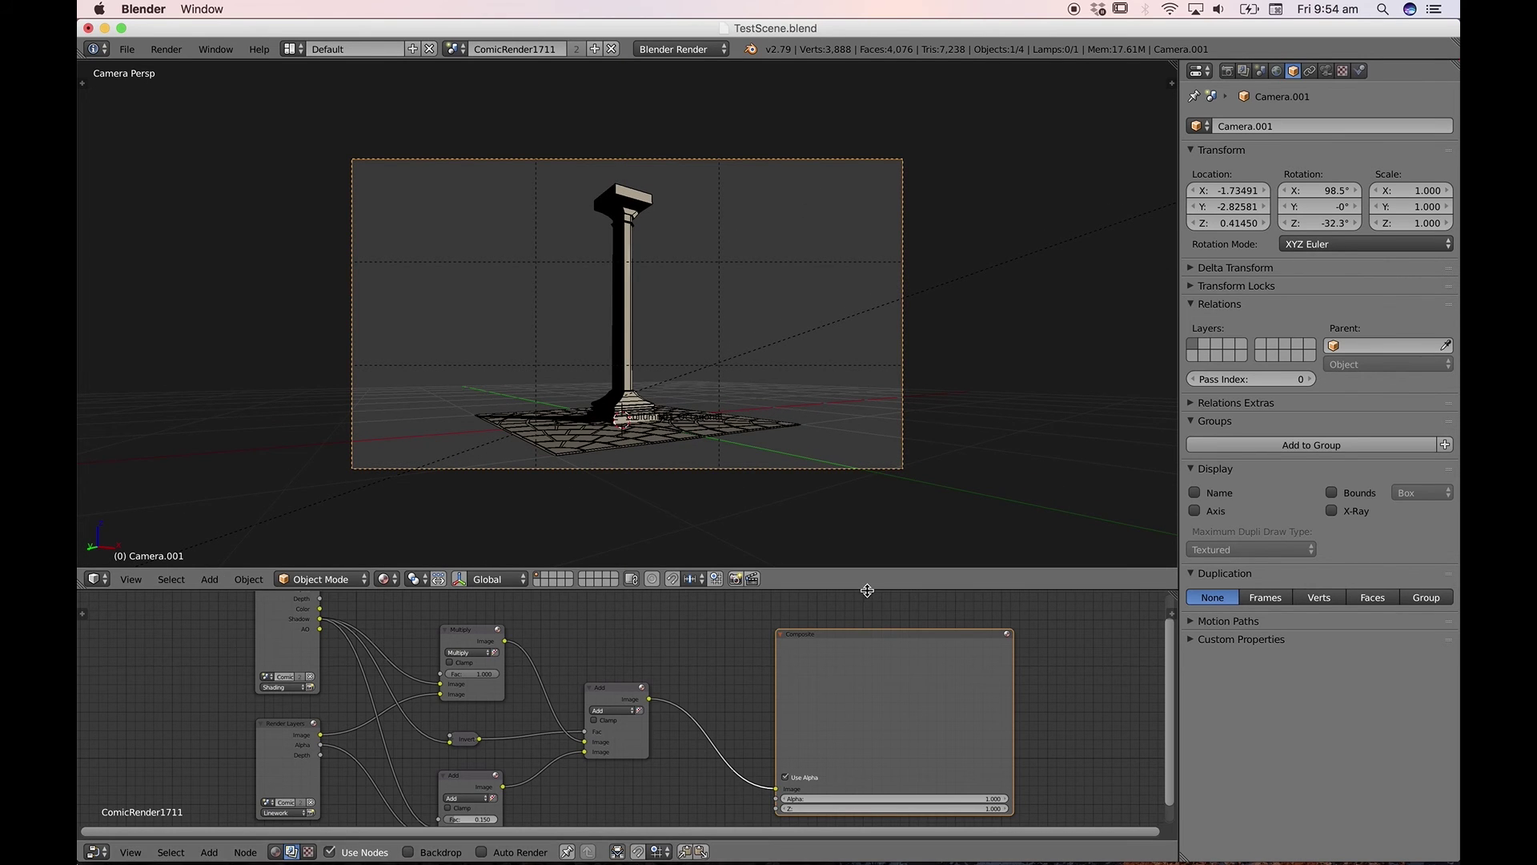
pyautogui.moveTo(867, 590); pyautogui.dragTo(871, 525)
# - Render the current frame from the Render settings, then split the Properties area in two
pyautogui.click(1226, 70)
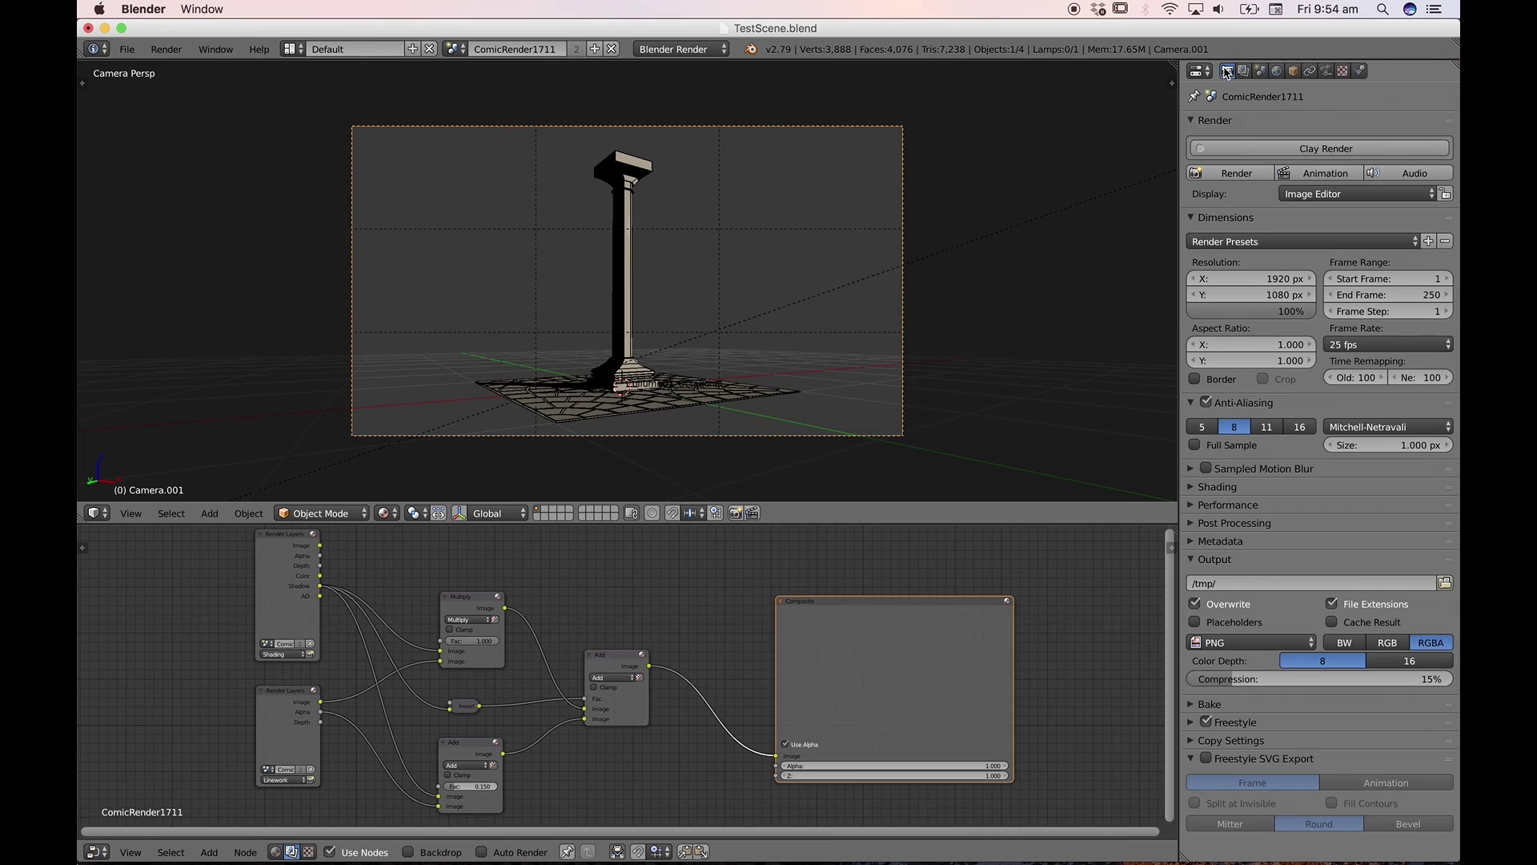
pyautogui.click(1237, 173)
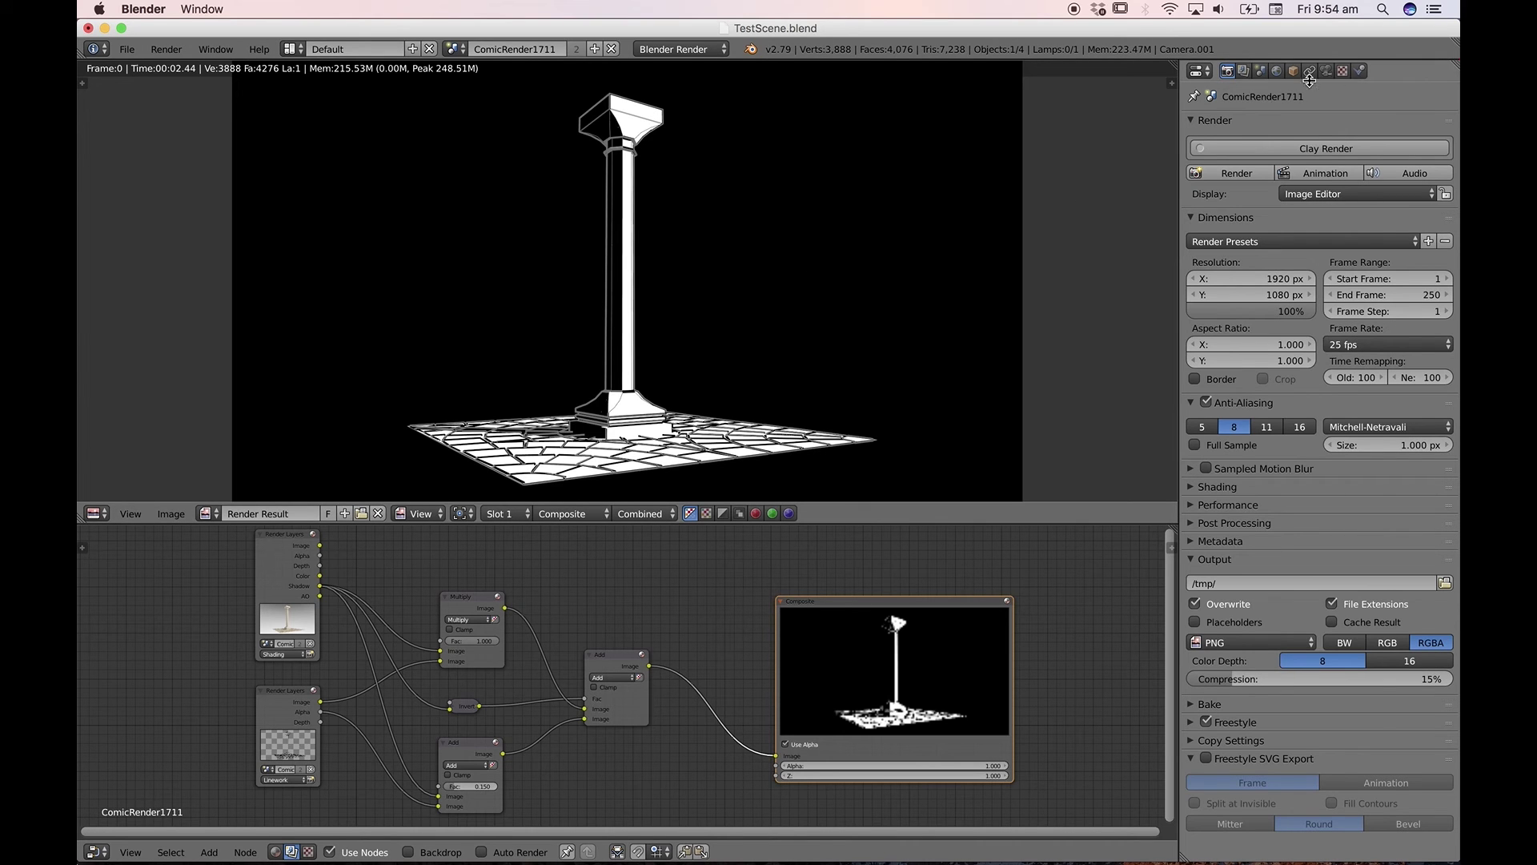
pyautogui.moveTo(1453, 62); pyautogui.dragTo(1449, 267)
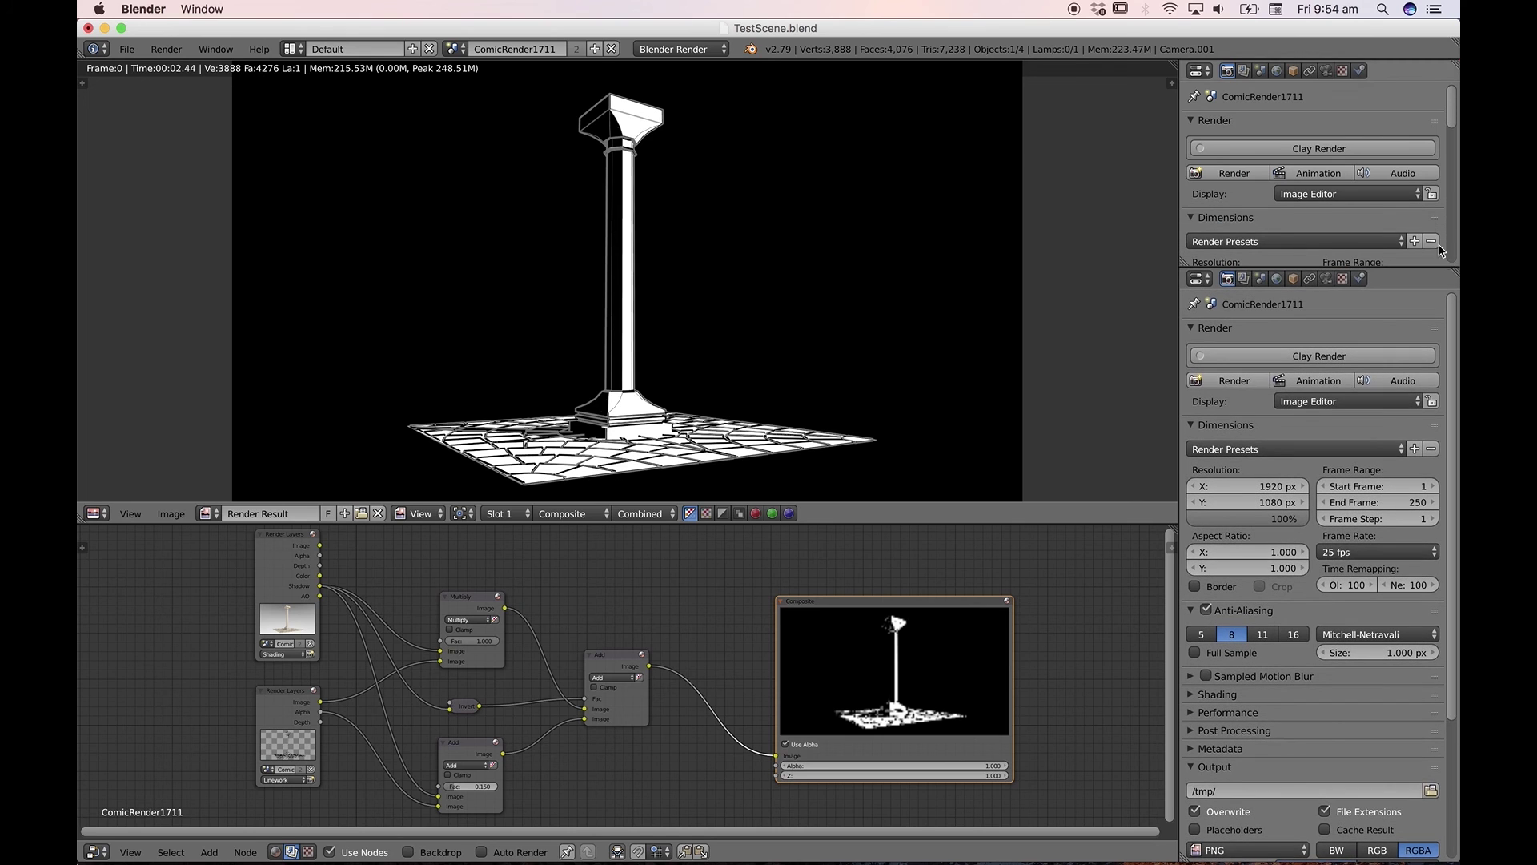
# - Turn the upper area into an Outliner and delete the leftover scene named Scene
pyautogui.click(1199, 71)
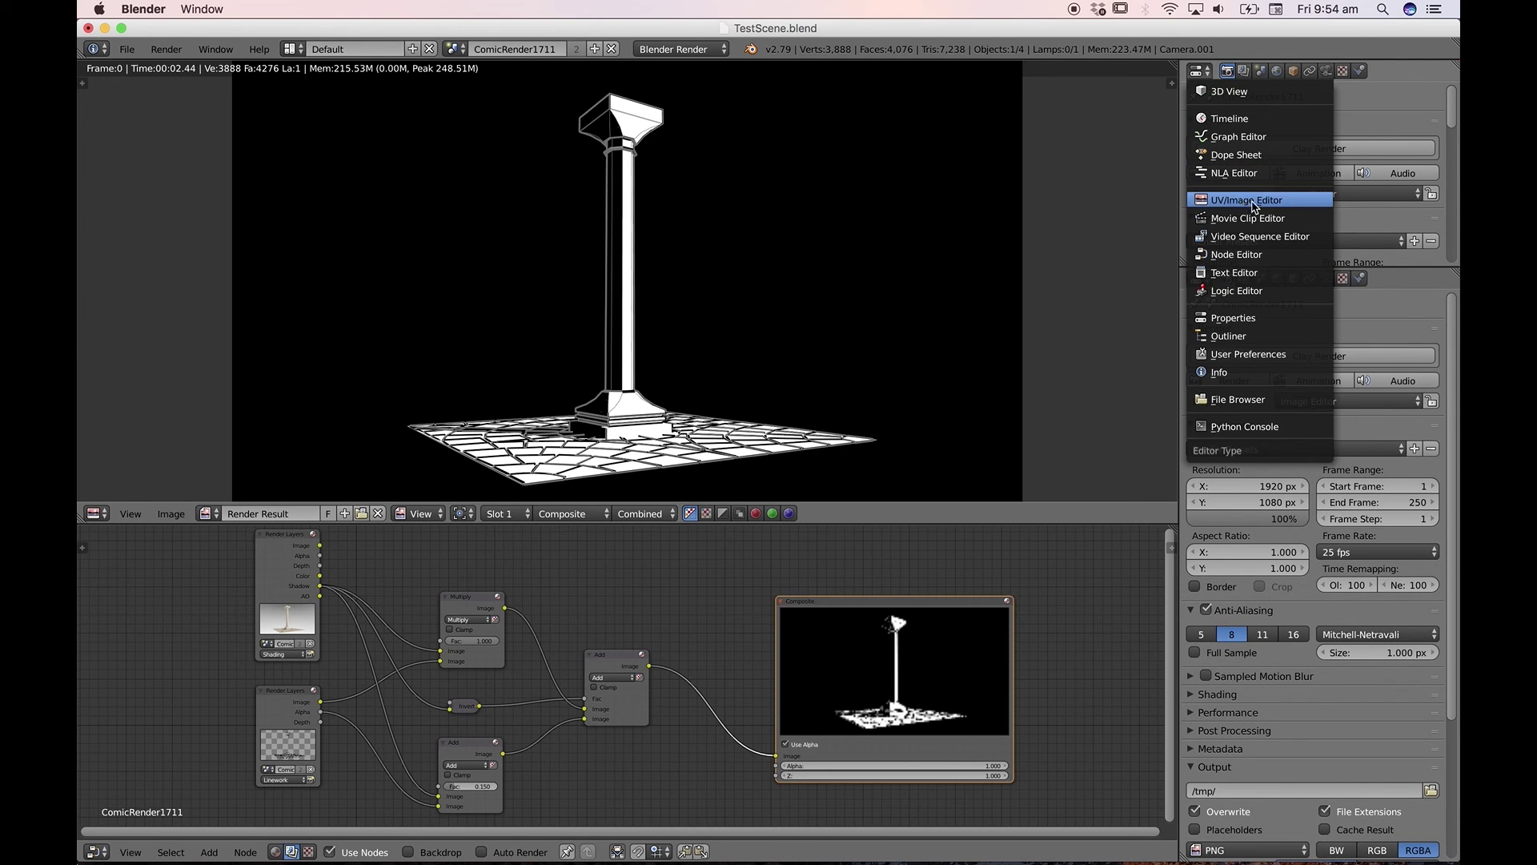
pyautogui.click(1229, 335)
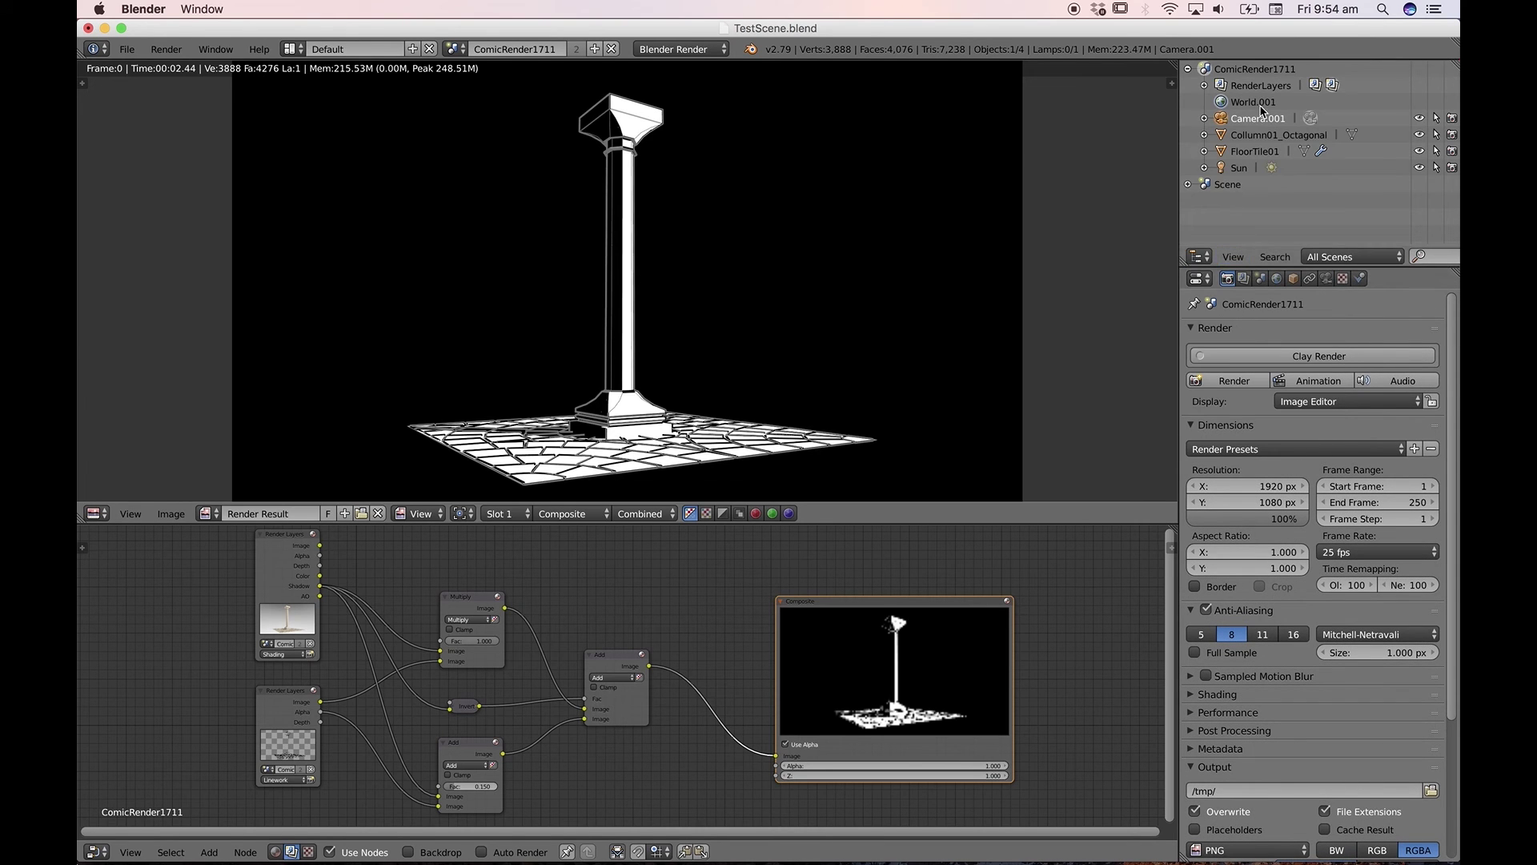
pyautogui.click(1225, 185)
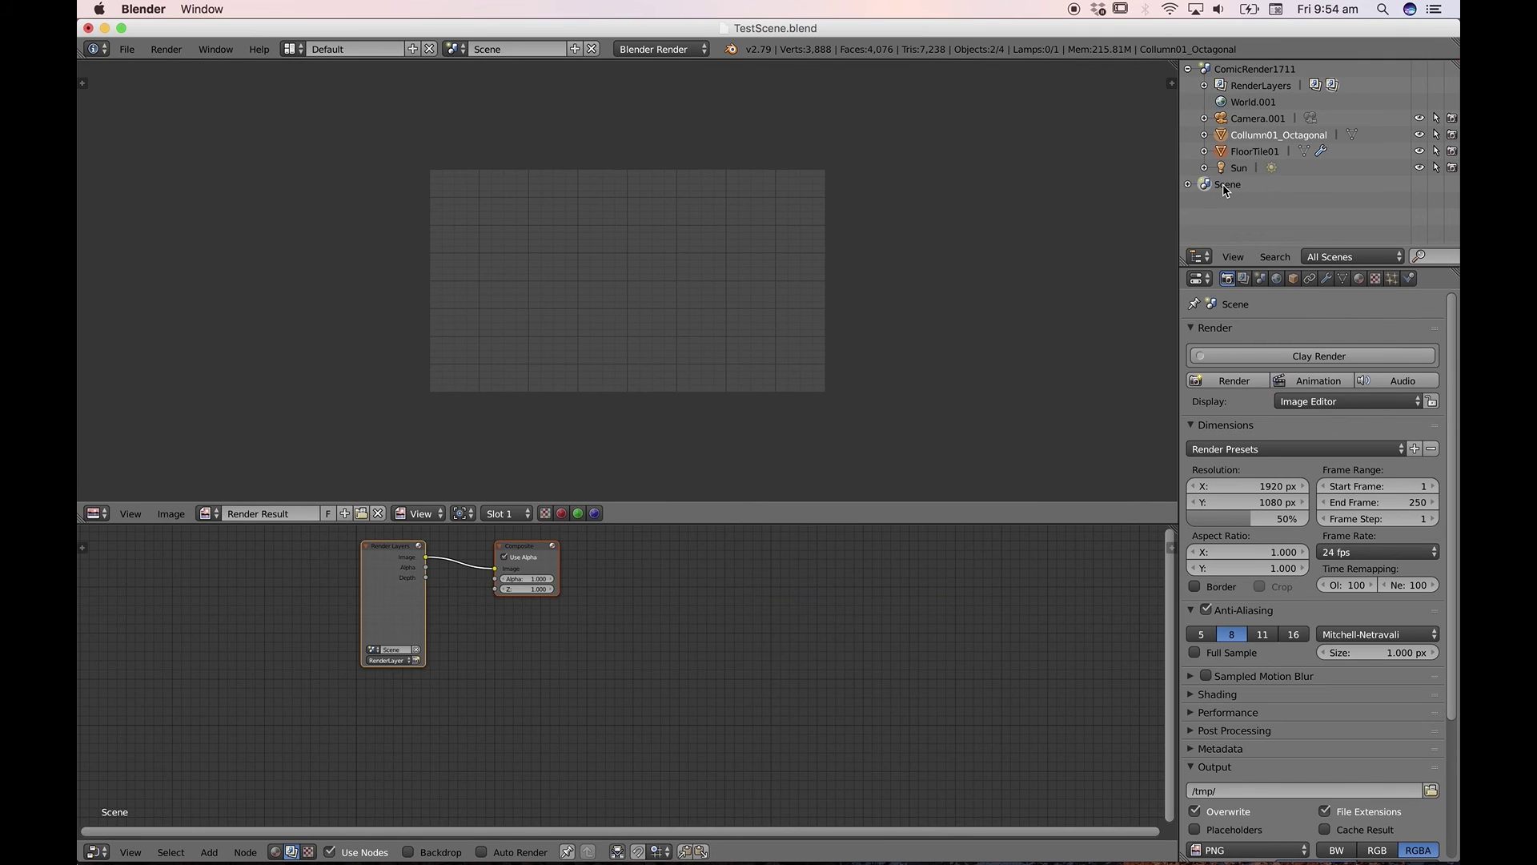
pyautogui.rightClick(1223, 189)
pyautogui.click(1223, 190)
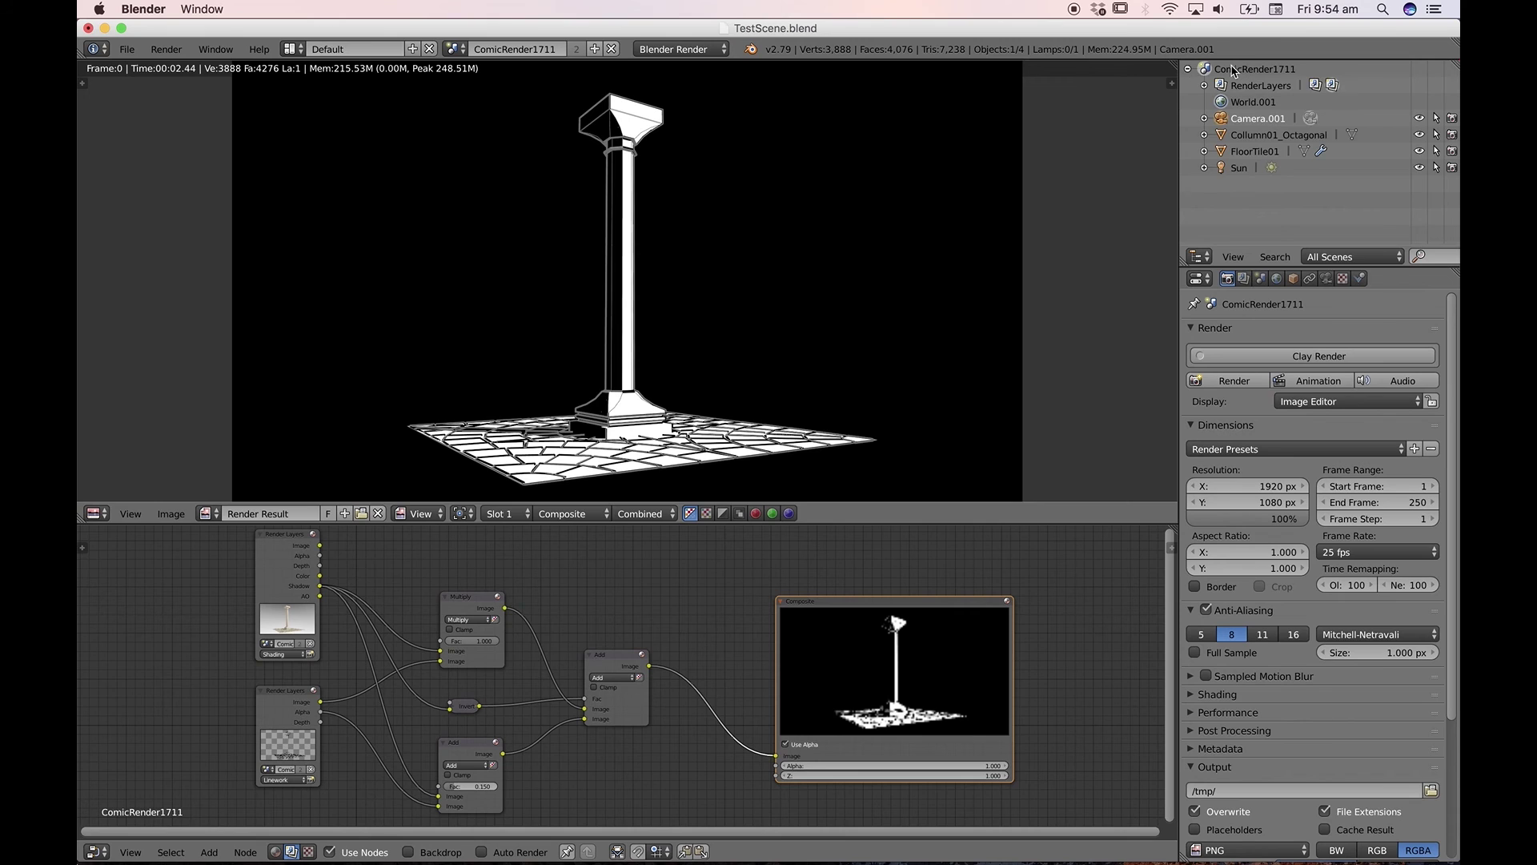
pyautogui.click(516, 49)
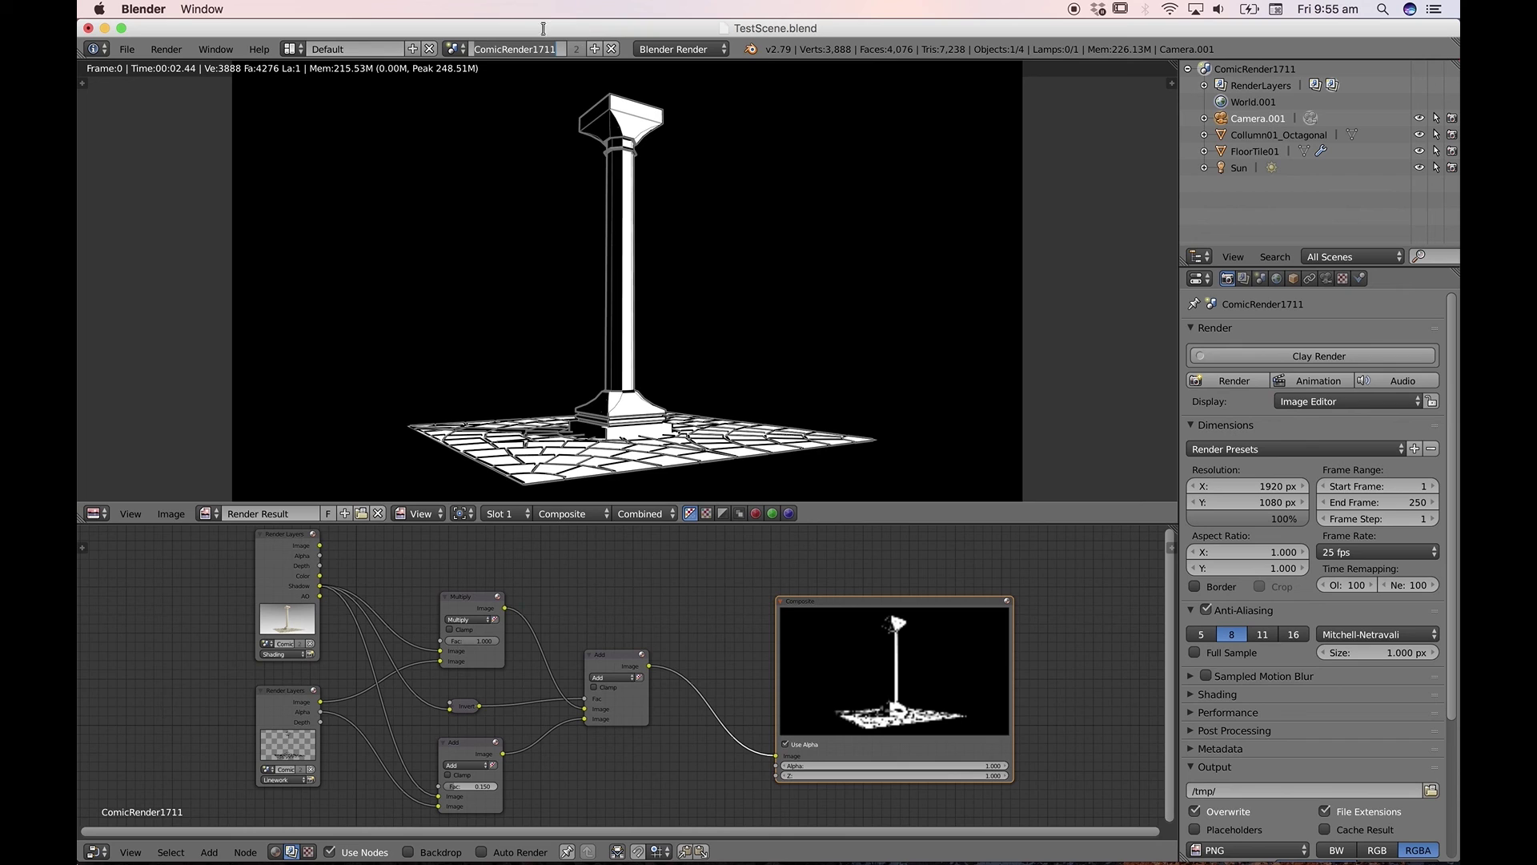
pyautogui.press('Return')
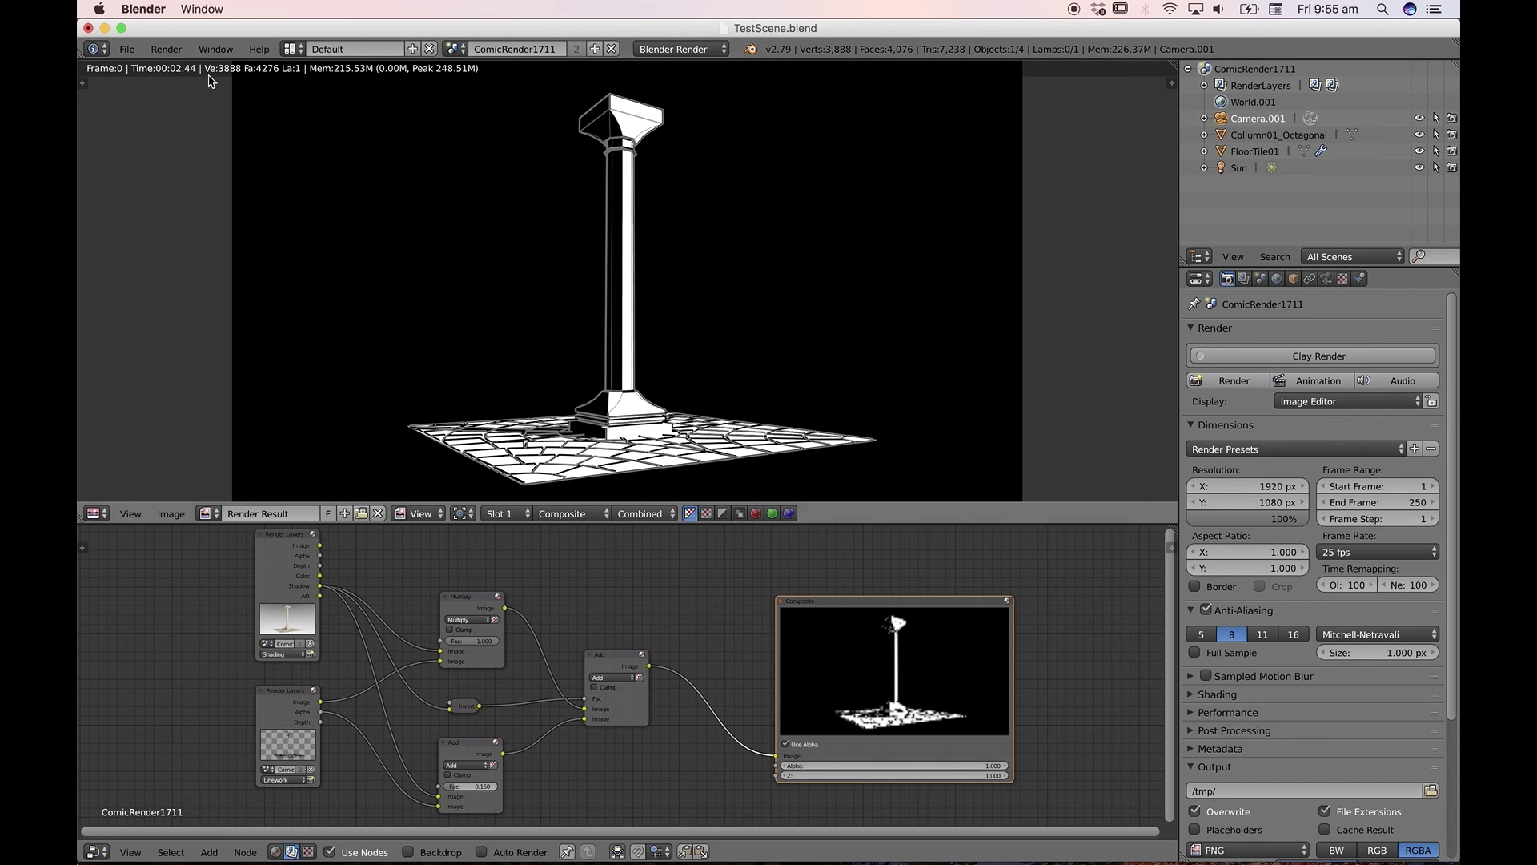